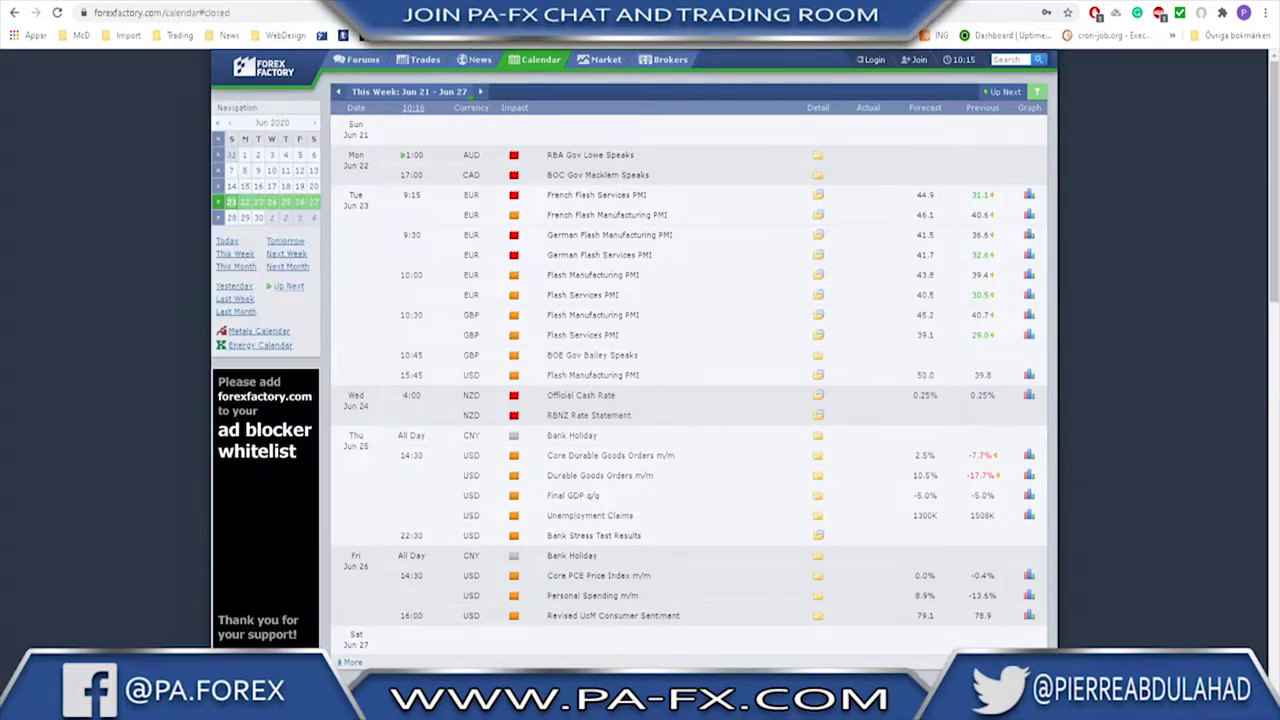
Switch to the TradingView chart of DXY and set it to the weekly timeframe
click(215, 2)
scroll(742, 351, up, 1)
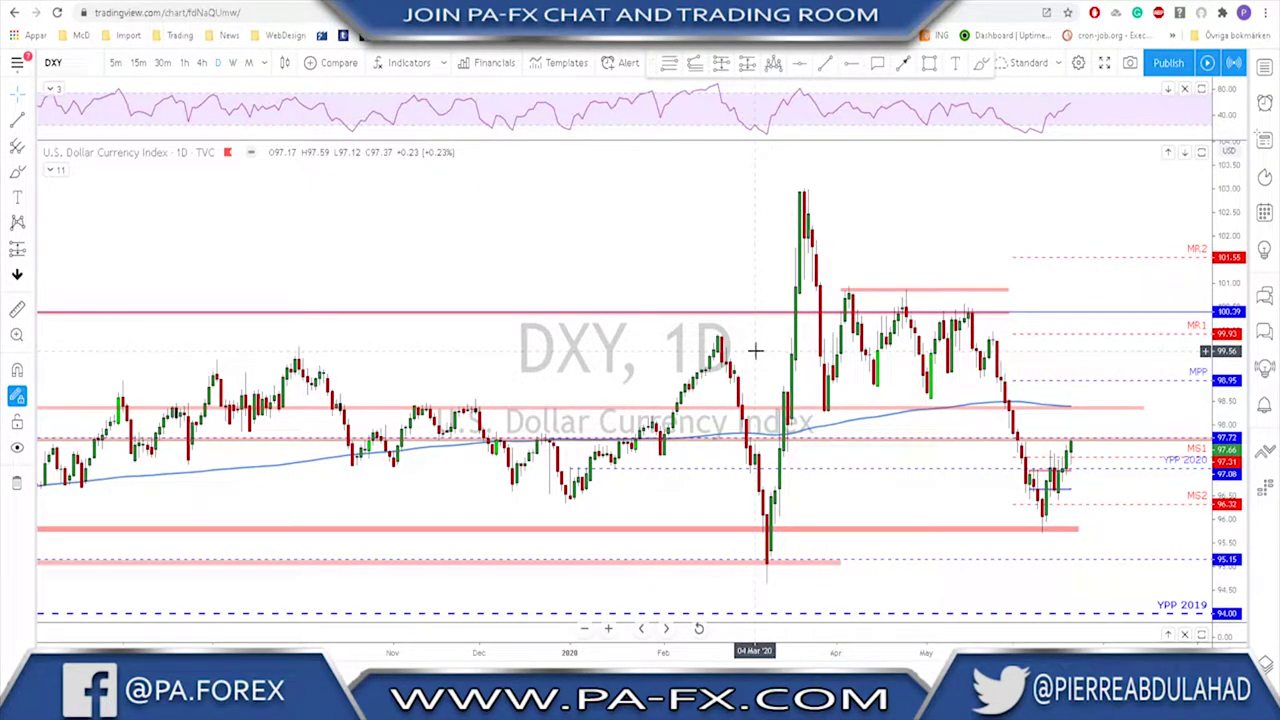
click(234, 63)
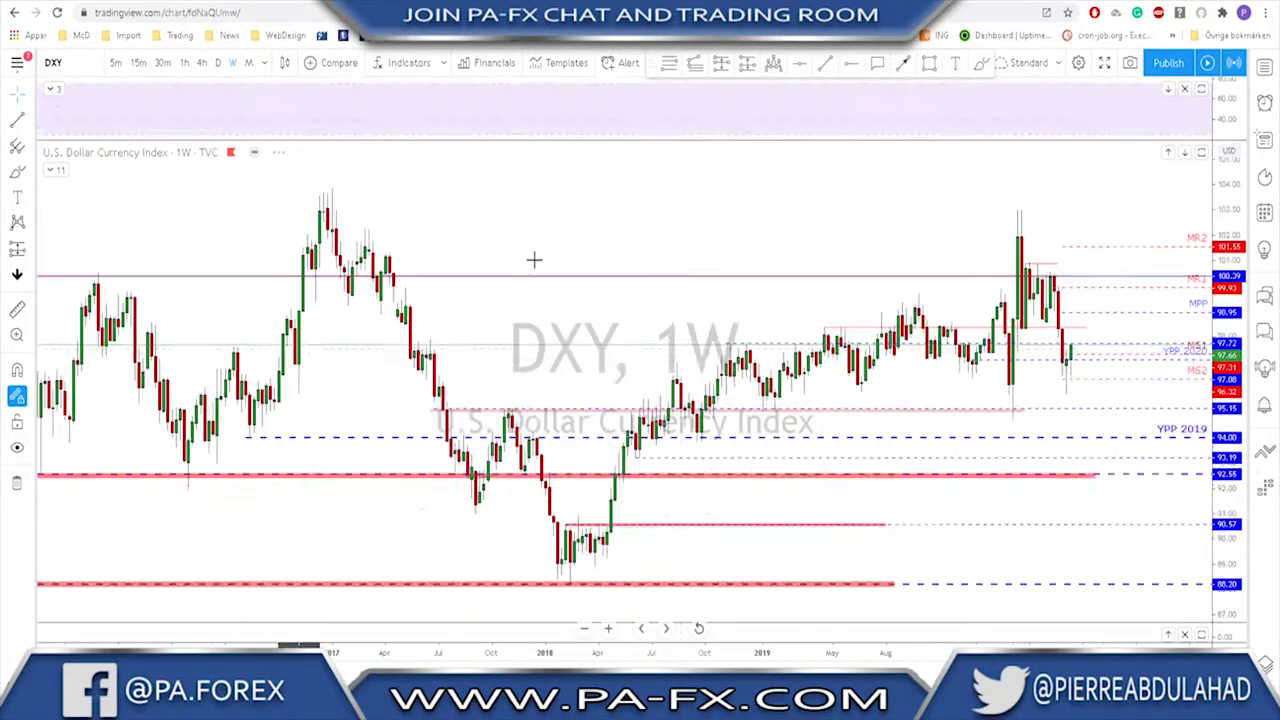
scroll(918, 448, up, 3)
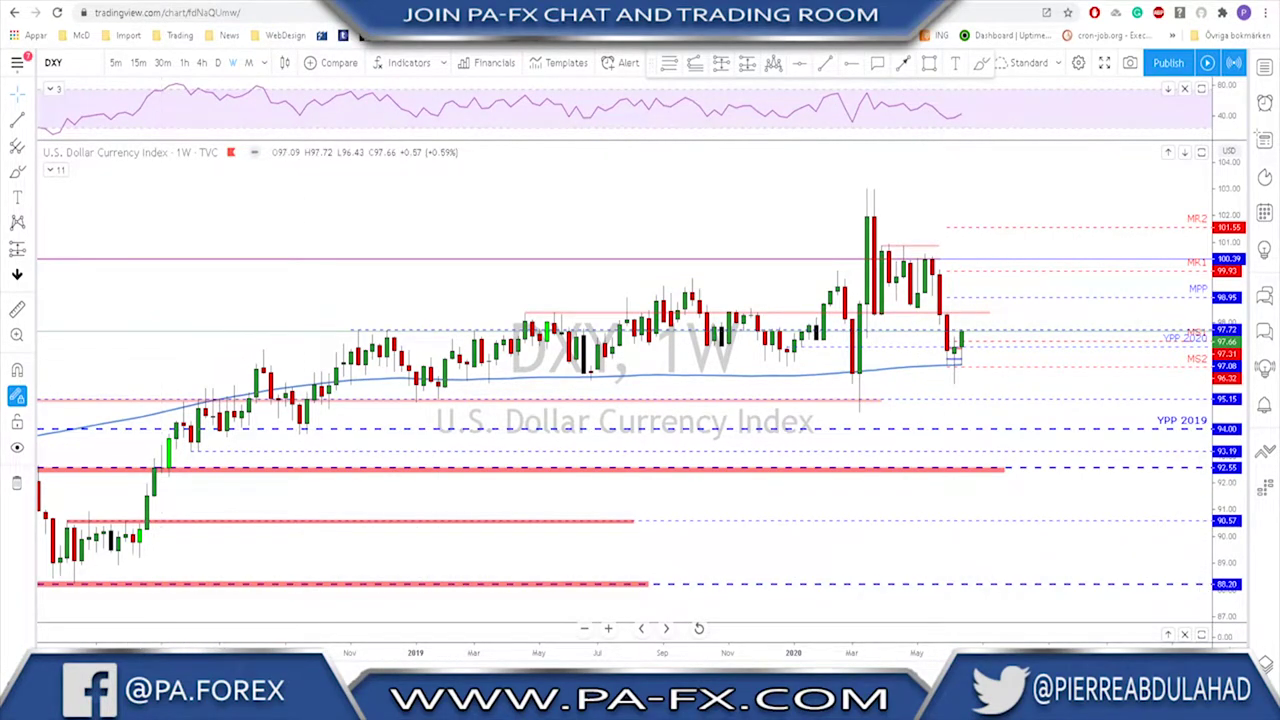
Draw a support-zone rectangle under the recent weekly candles, starting at about 02 Dec '19, and delete it
click(982, 65)
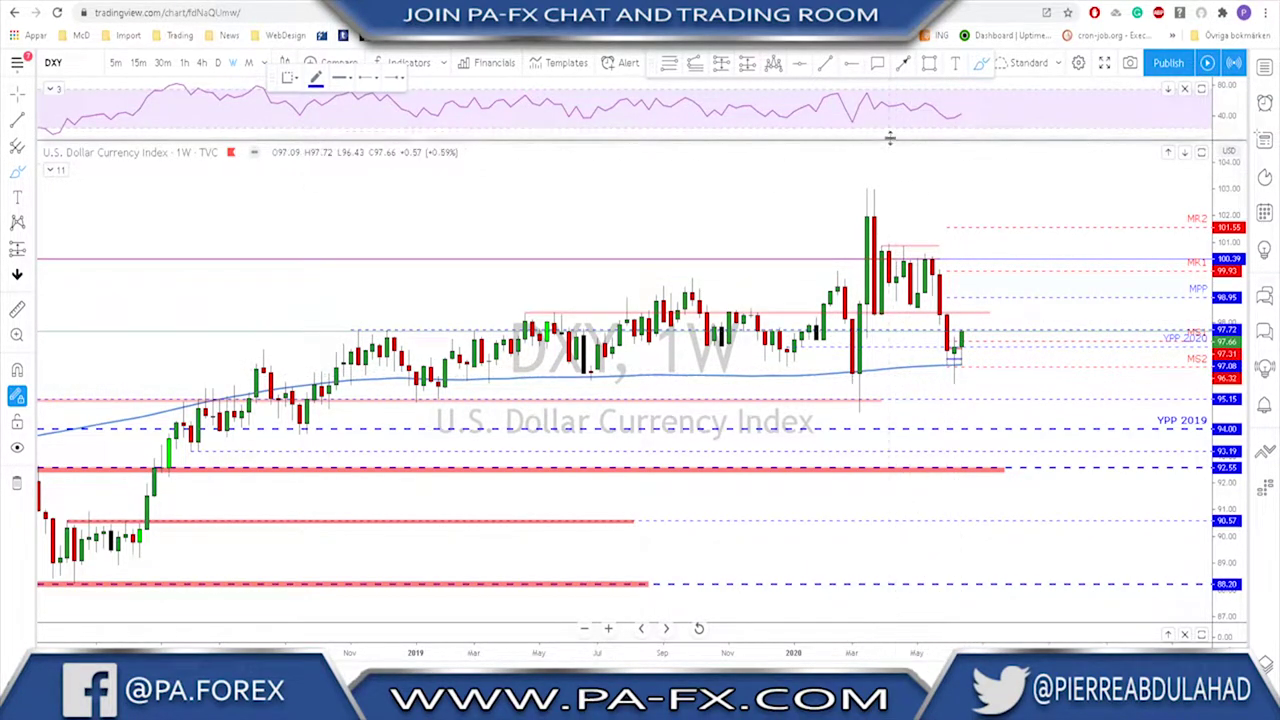
click(929, 63)
drag(758, 363, 1036, 380)
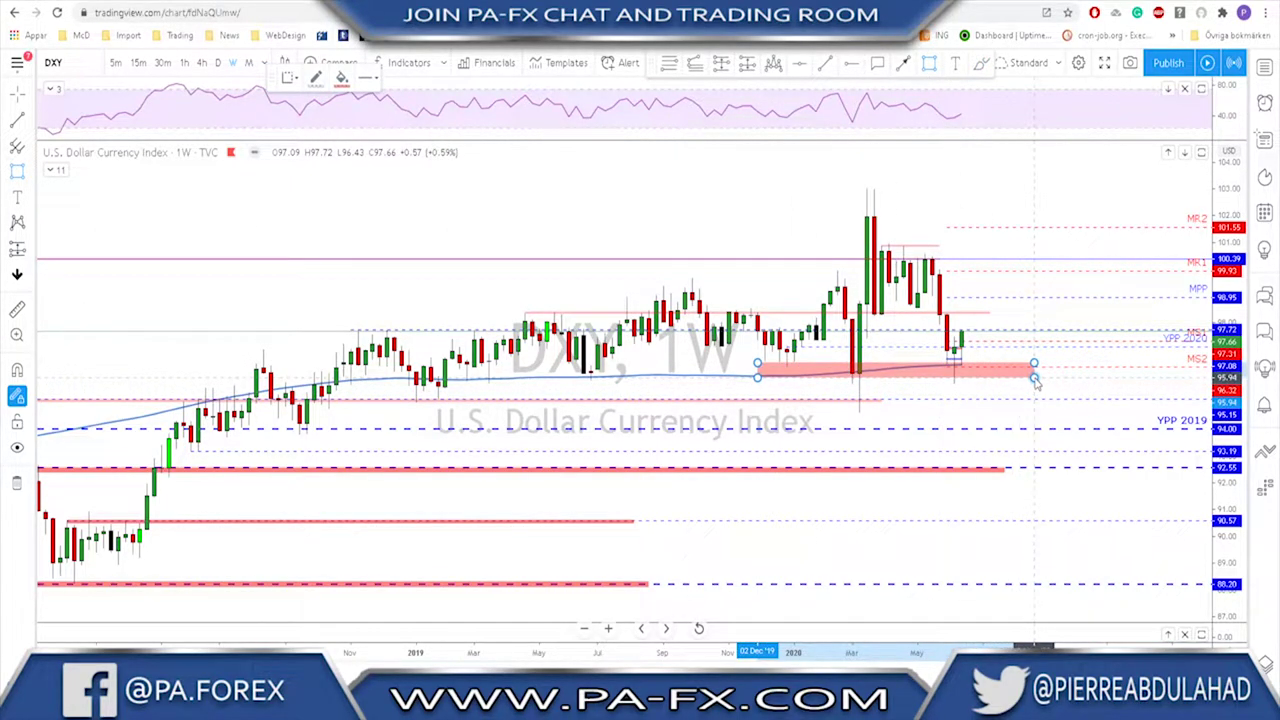
key(Delete)
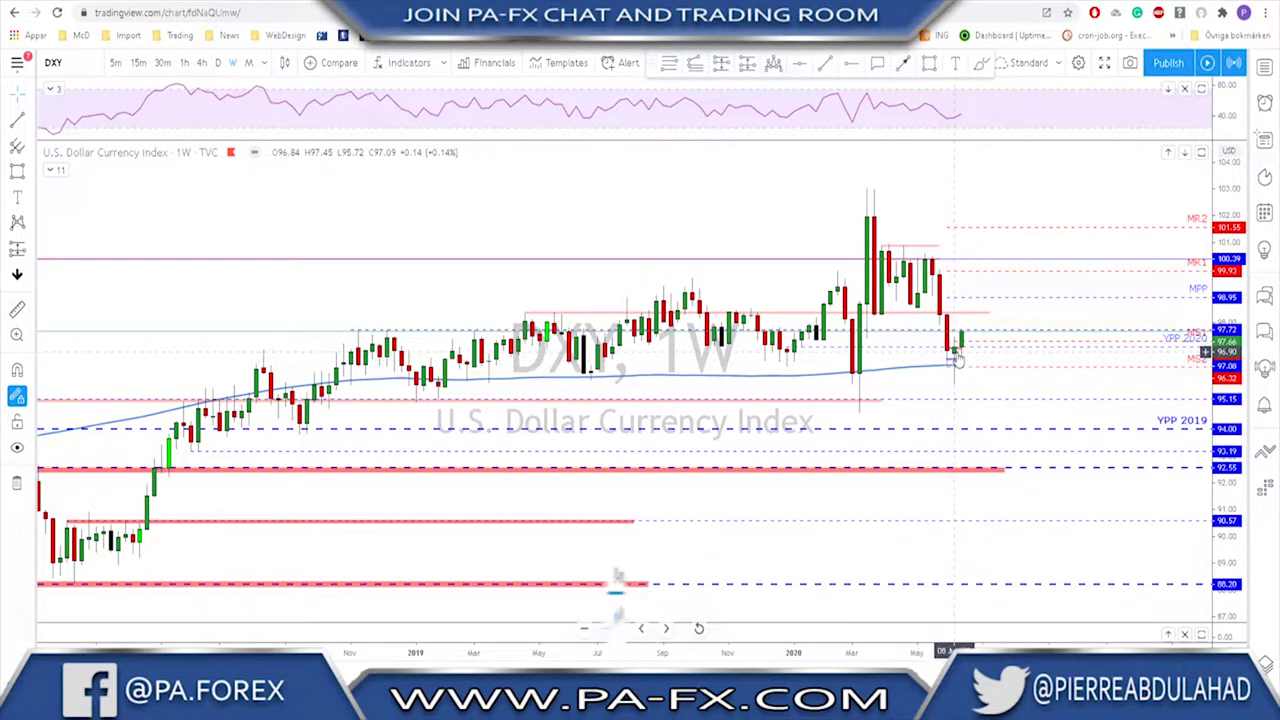
Brush a V-shaped path over the latest weekly drop and rebound, extending up to about 98.37, and delete it
click(982, 63)
mouse_move(928, 262)
mouse_down()
mouse_move(952, 378)
mouse_move(969, 316)
mouse_up()
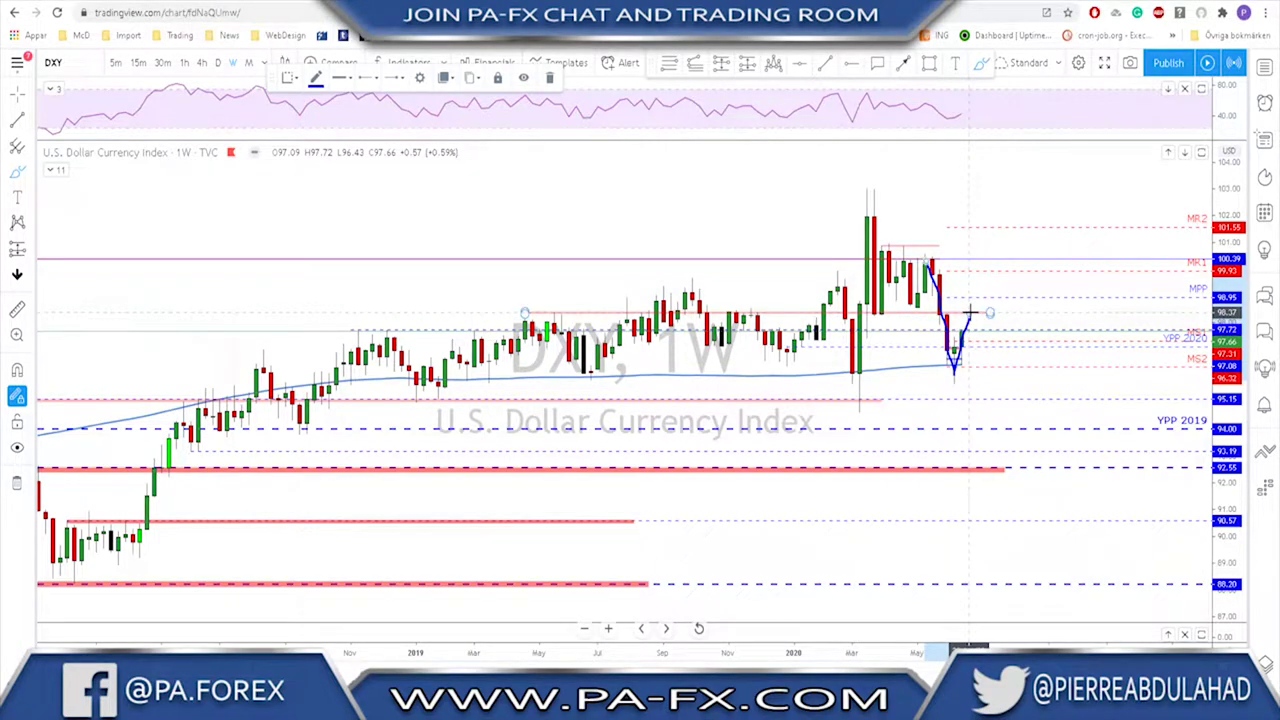
key(Delete)
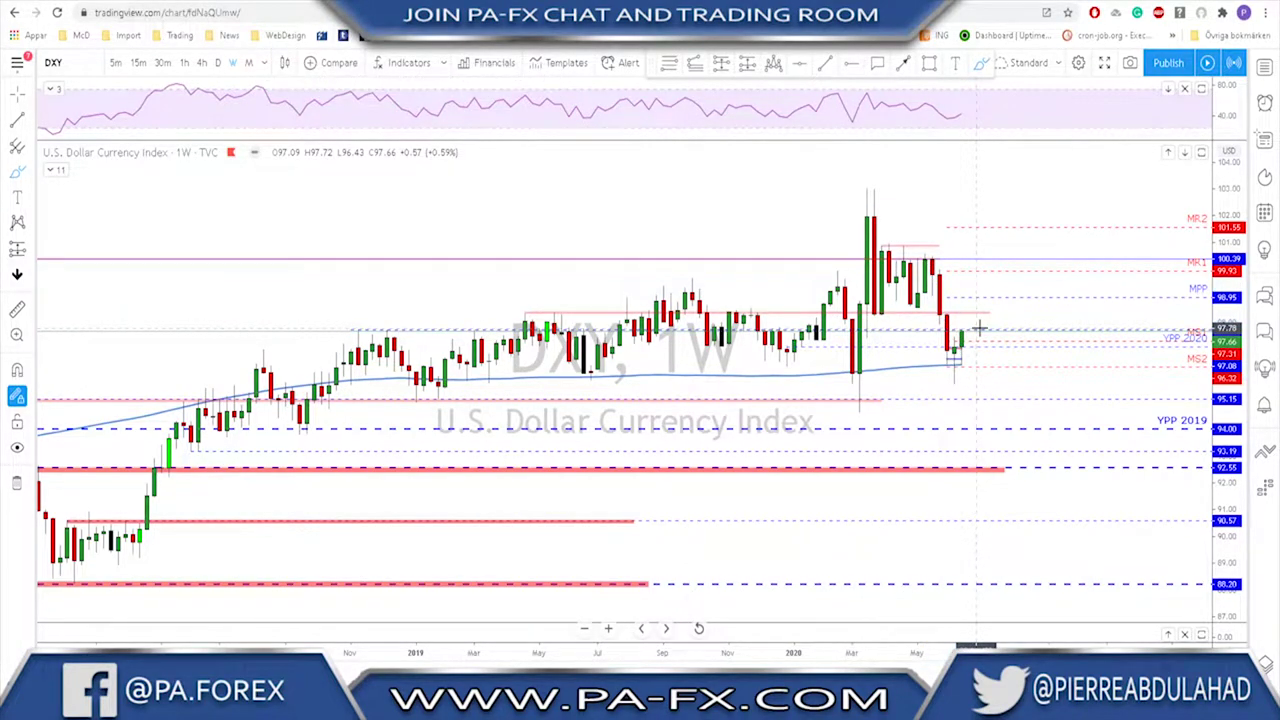
On the daily DXY chart, sketch the zigzag rise from the June low, circle its swing high, and erase both marks
click(217, 63)
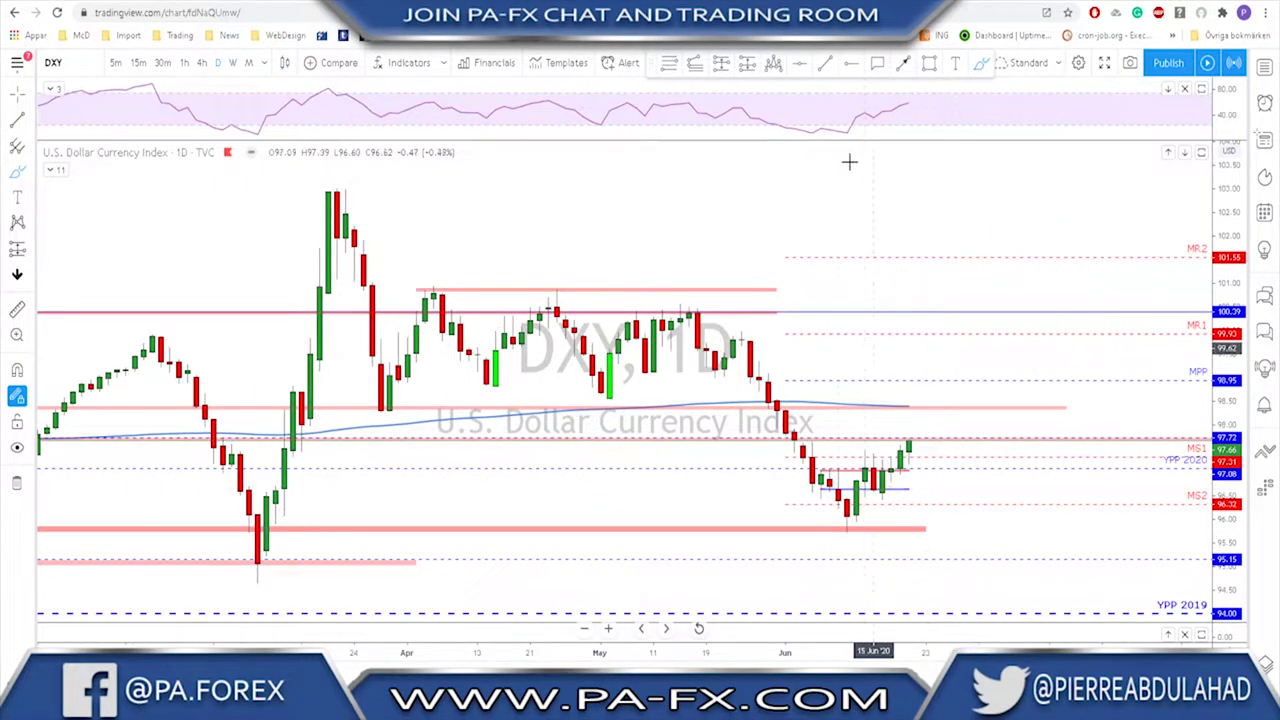
mouse_move(847, 535)
mouse_down()
mouse_move(866, 446)
mouse_move(886, 488)
mouse_move(909, 440)
mouse_move(858, 462)
mouse_move(886, 470)
mouse_move(866, 440)
mouse_up()
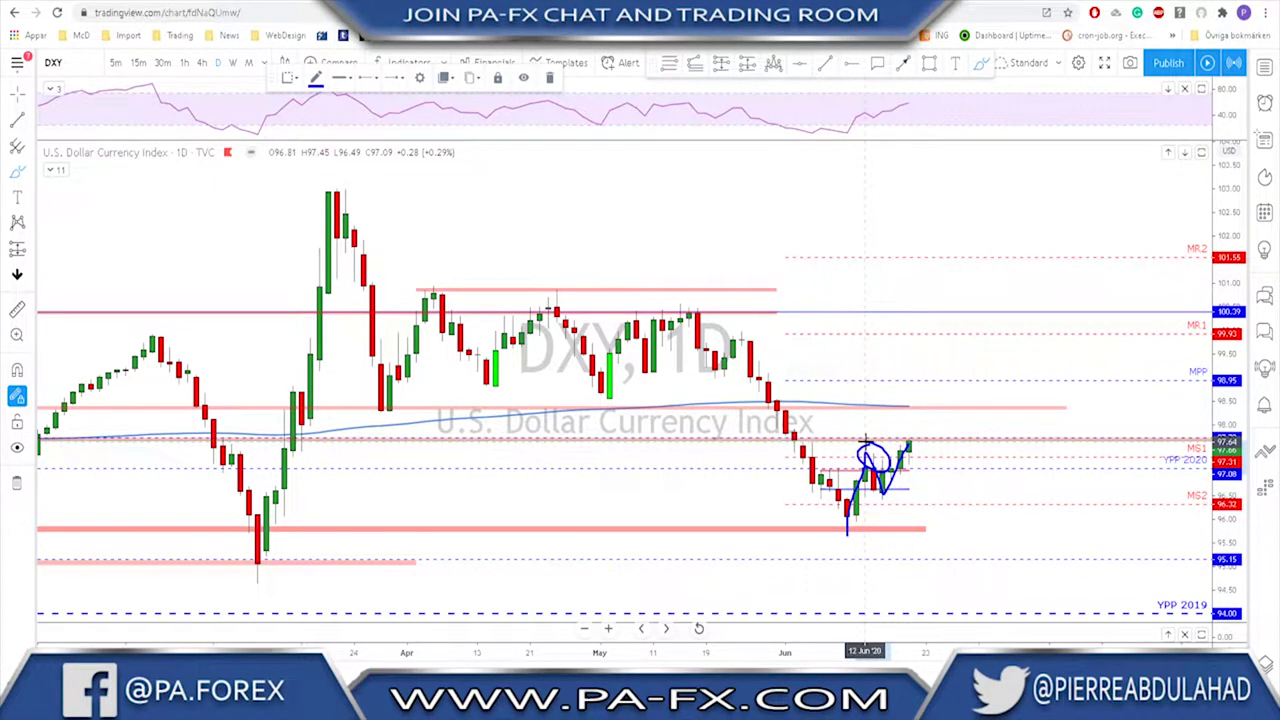
key(Delete)
key(ctrl+z)
Brush marks at the mid-June swing low and high with a horizontal line from the high, and undo them
mouse_move(873, 497)
mouse_down()
mouse_move(891, 488)
mouse_move(867, 448)
mouse_move(928, 452)
mouse_up()
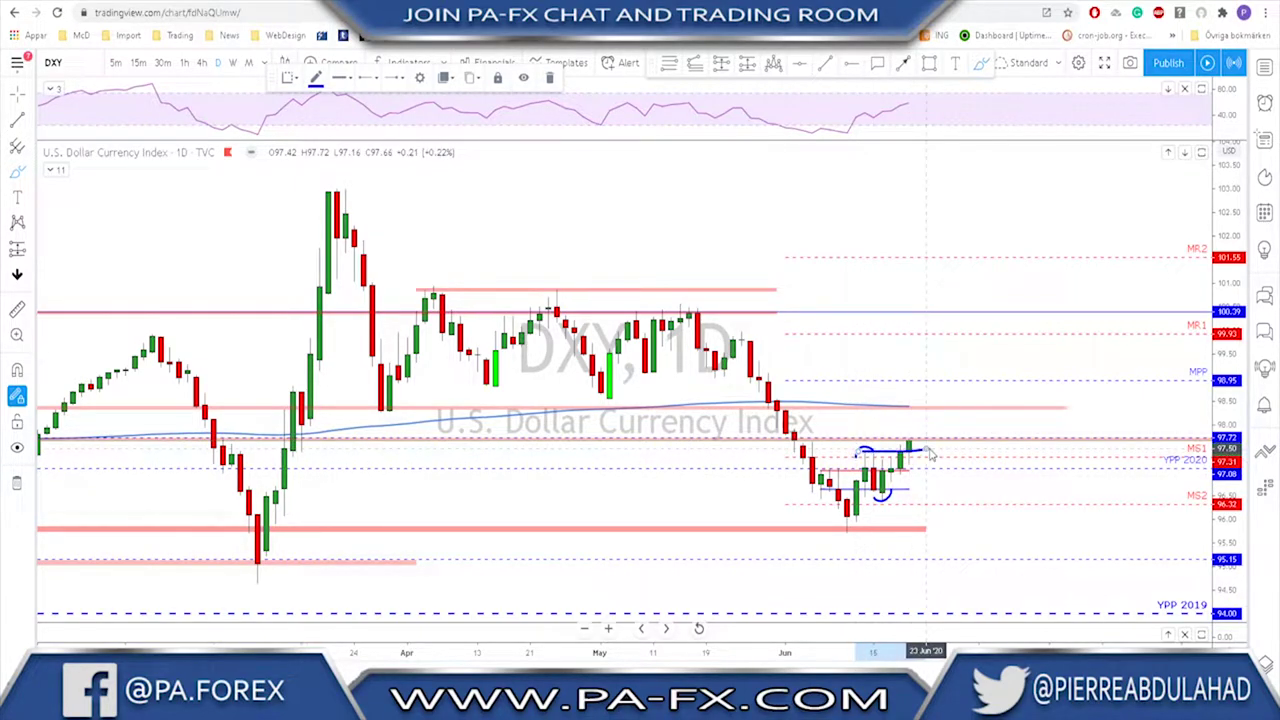
key(ctrl+z)
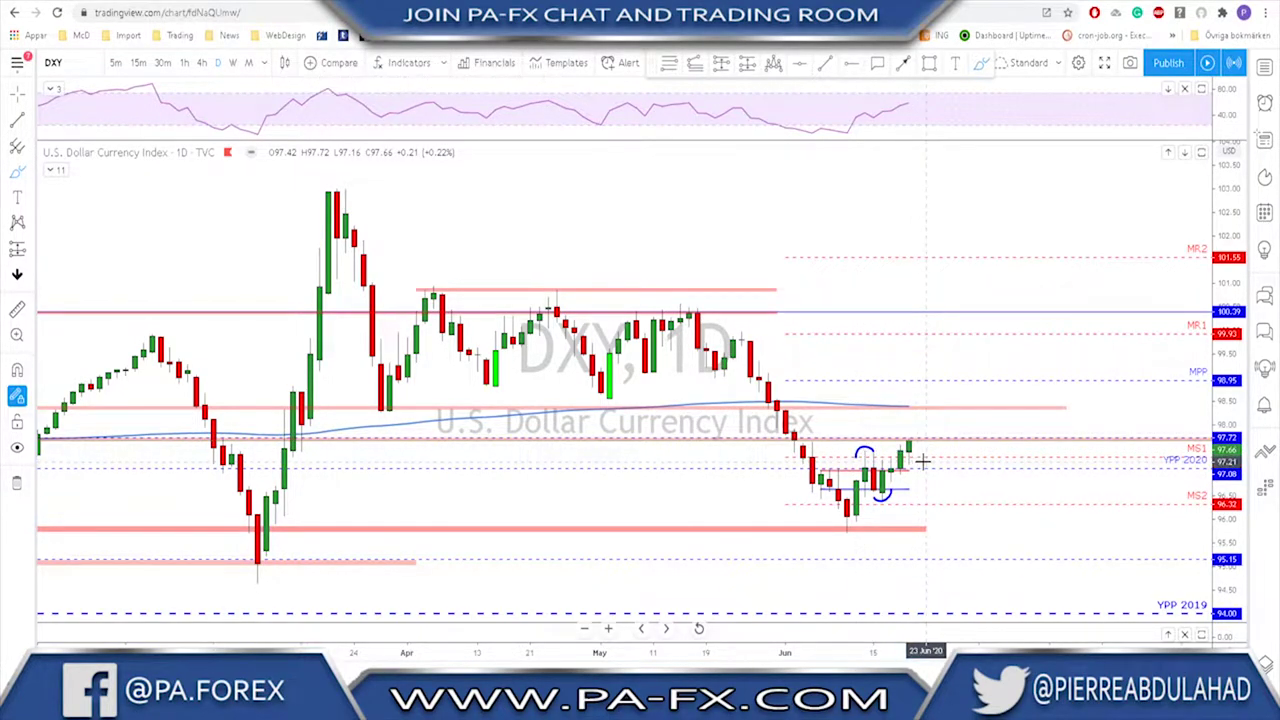
key(ctrl+z)
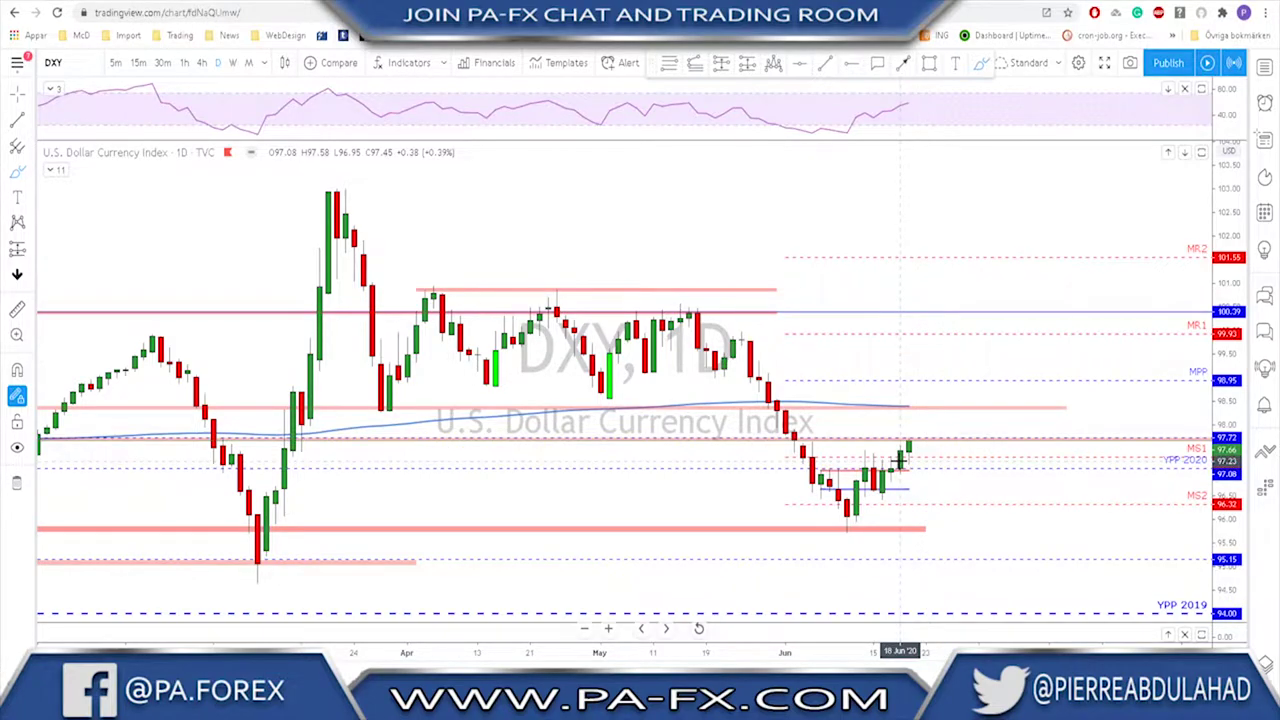
Sketch a rise from the latest daily candle to about 98.45, circle the earlier April and May swing lows, and undo the marks
scroll(900, 460, down, 2)
drag(990, 448, 1004, 403)
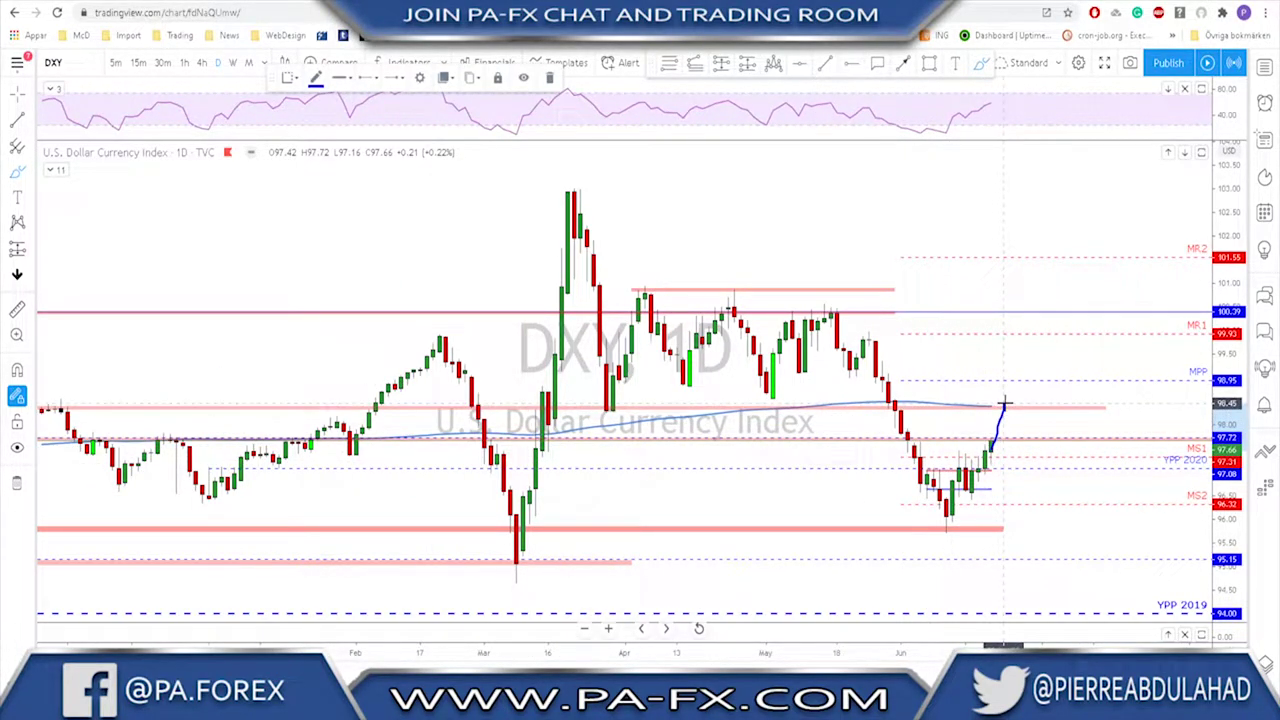
mouse_move(774, 389)
mouse_down()
mouse_move(761, 403)
mouse_move(773, 391)
mouse_up()
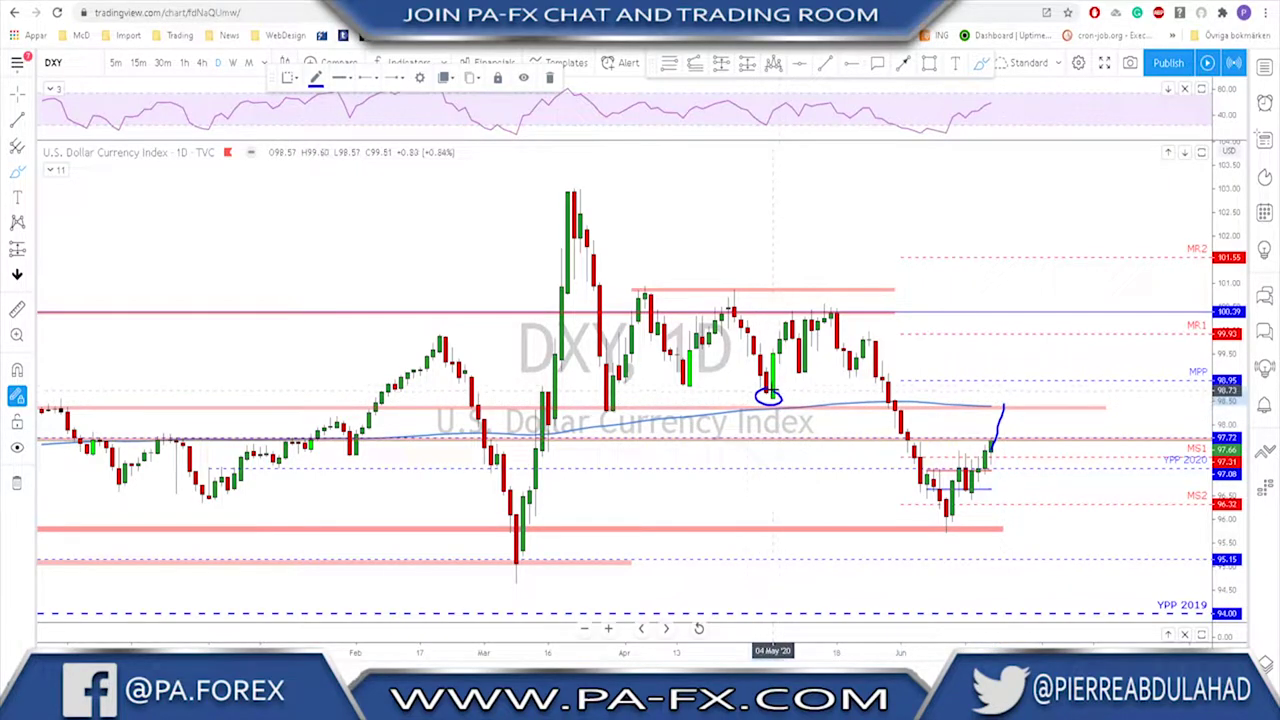
drag(695, 379, 697, 383)
drag(793, 377, 797, 374)
key(ctrl+z)
key(ctrl+z)
key(ctrl+z)
key(ctrl+z)
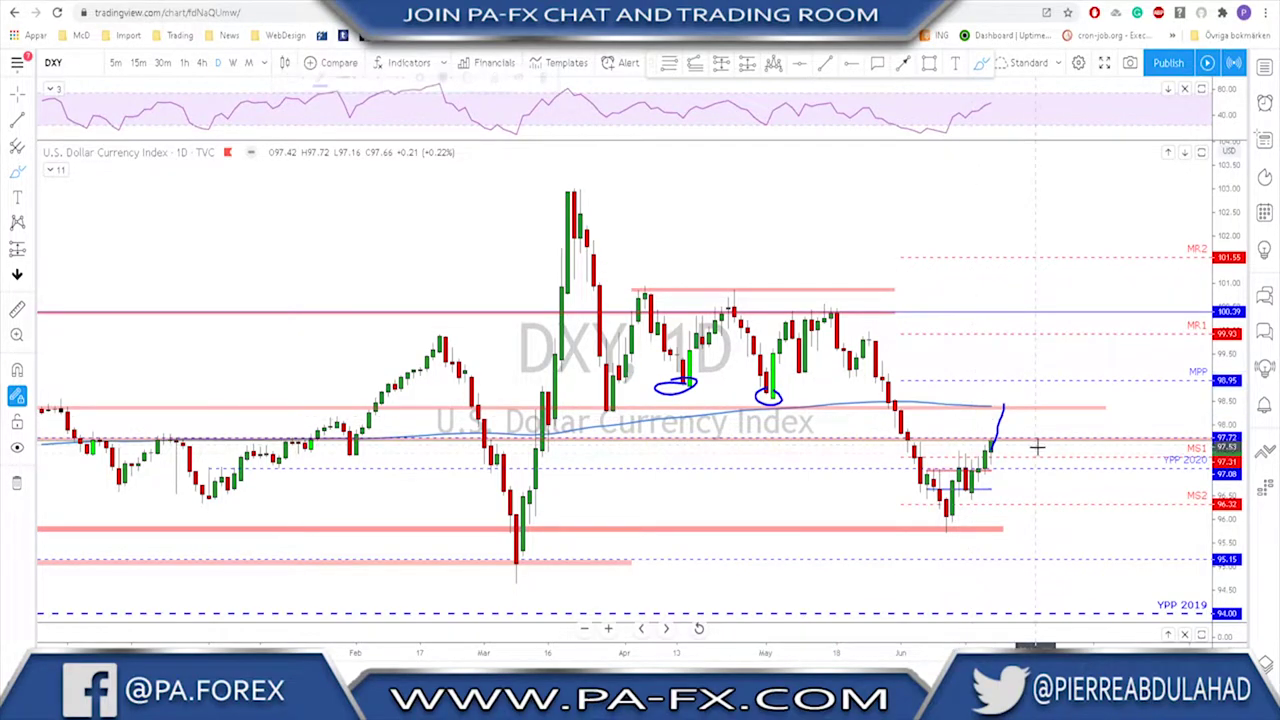
key(ctrl+z)
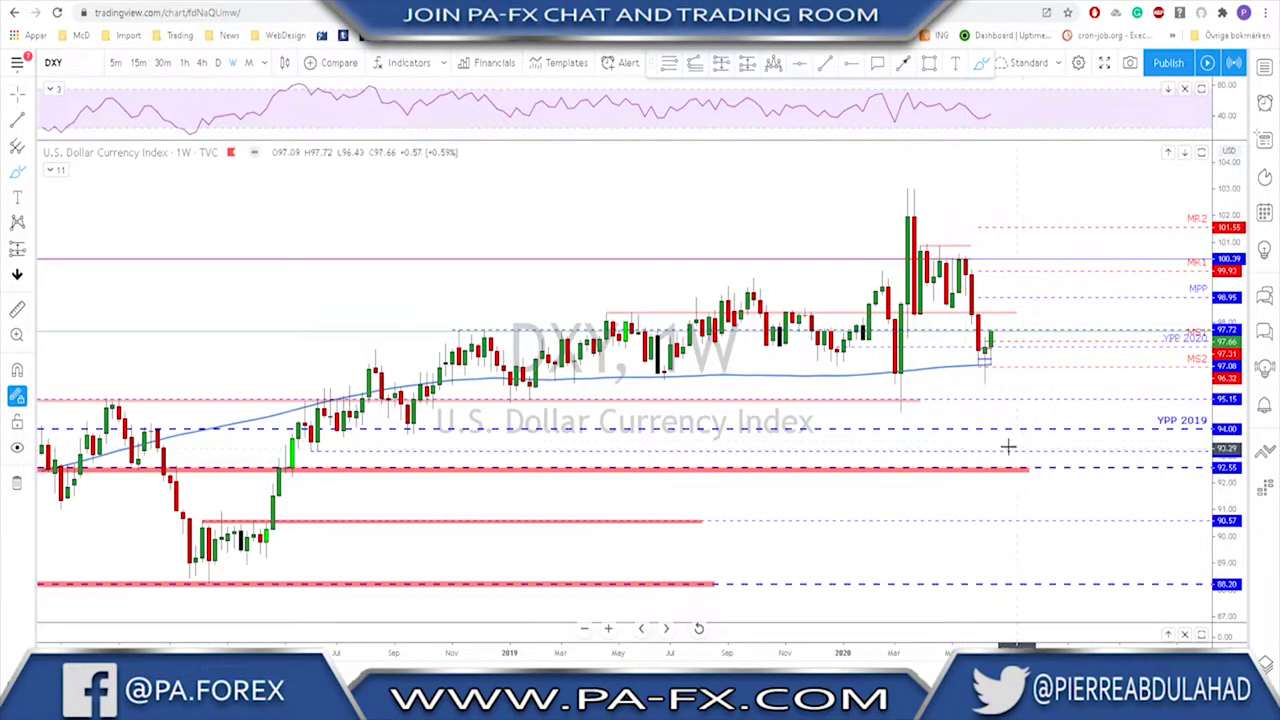
Return the DXY chart to the daily timeframe and switch to the USOIL chart
click(219, 63)
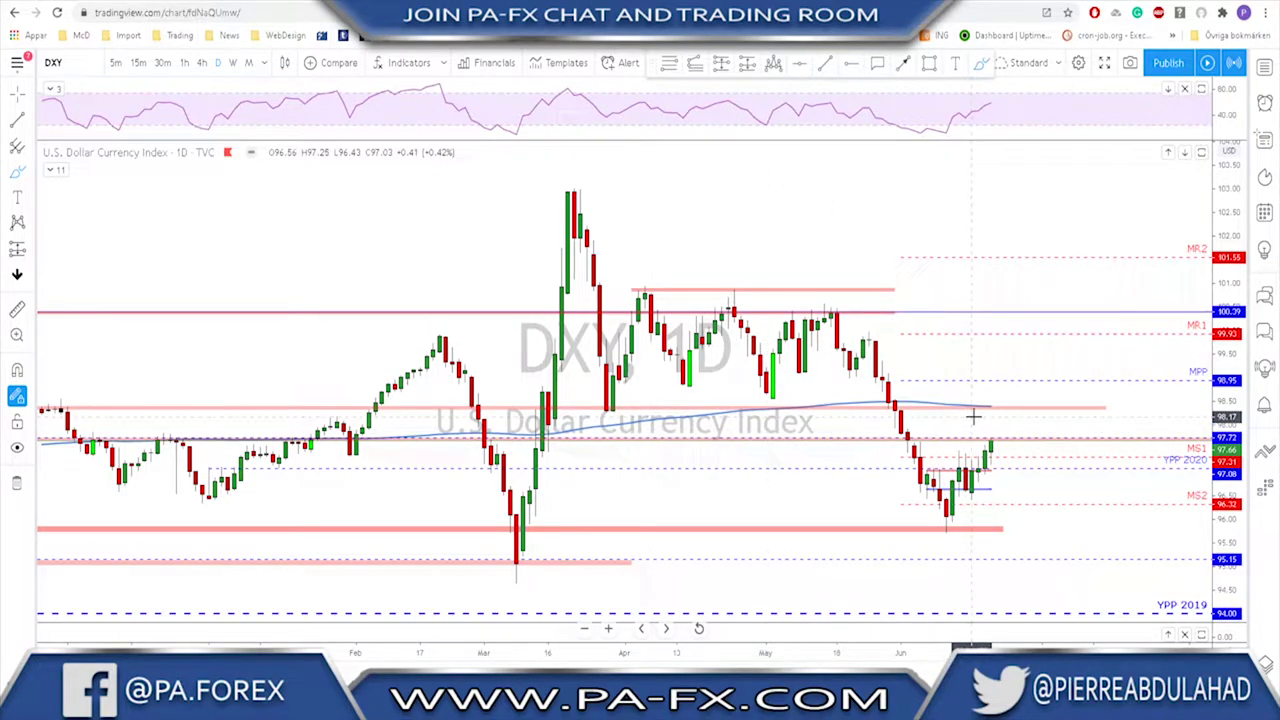
scroll(557, 330, down, 1)
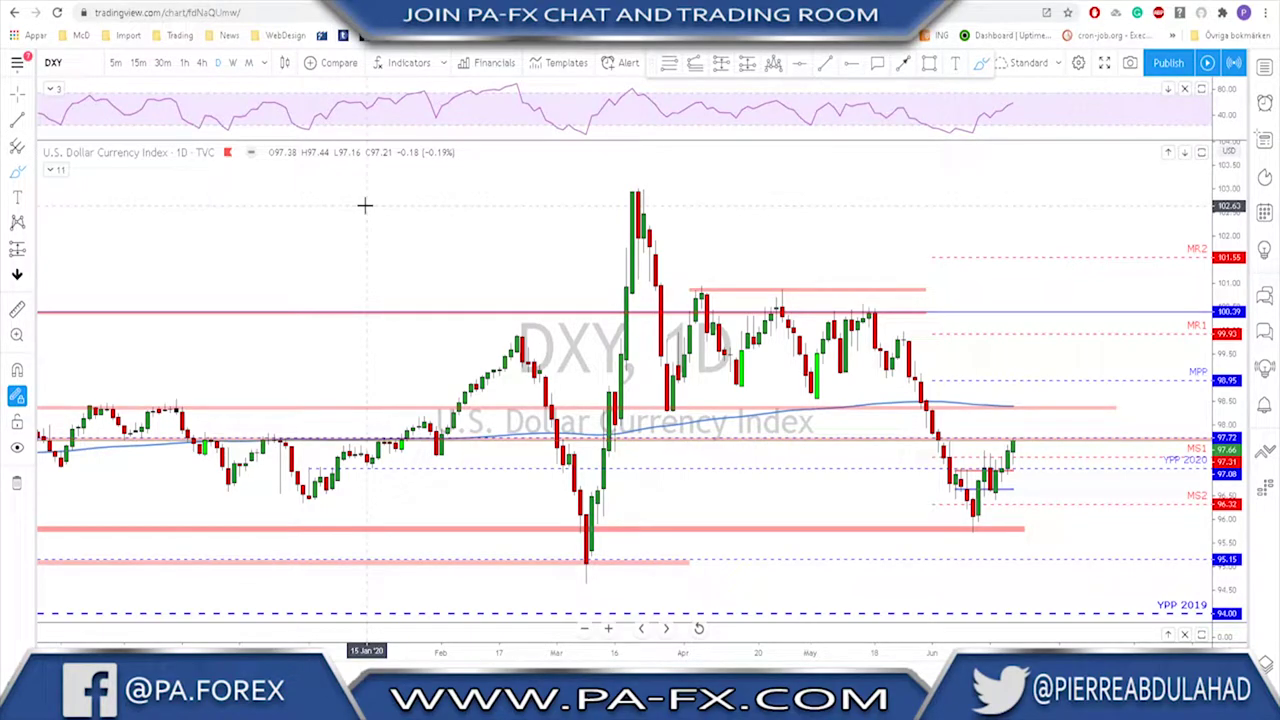
key(Down)
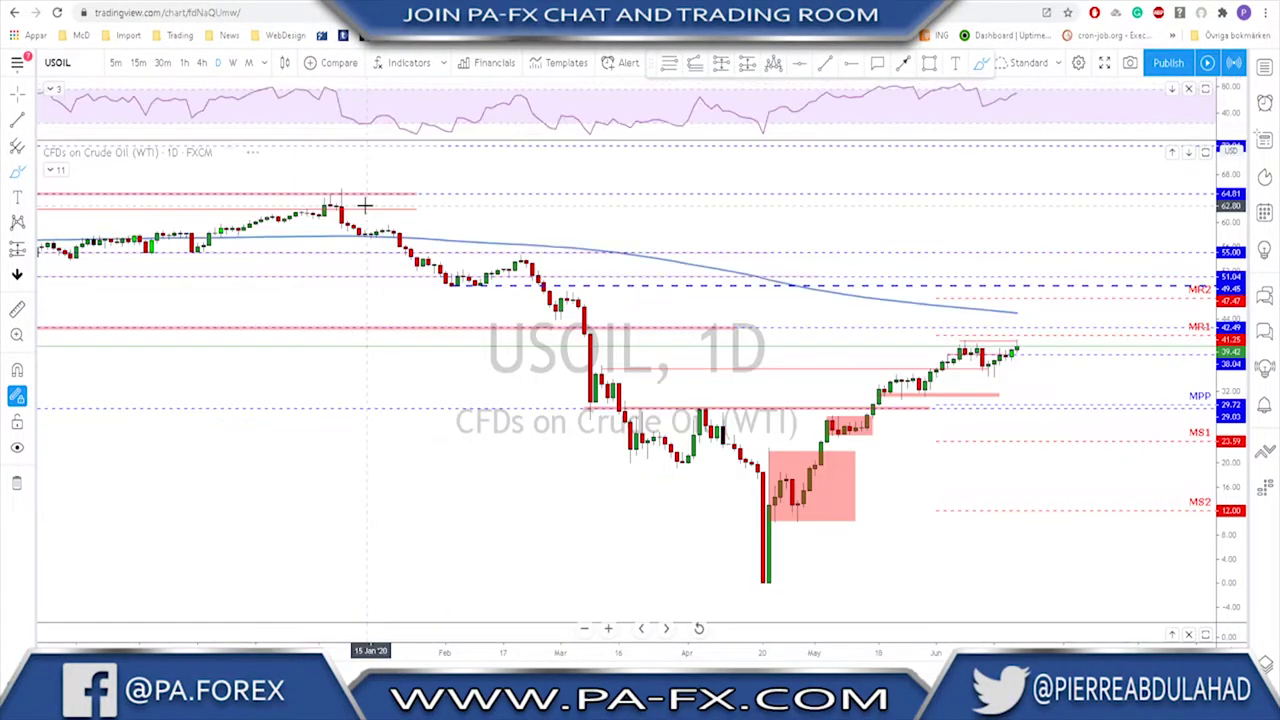
Extend the red resistance zone near 42.49 forward in time, past the latest USOIL candles
scroll(636, 256, up, 2)
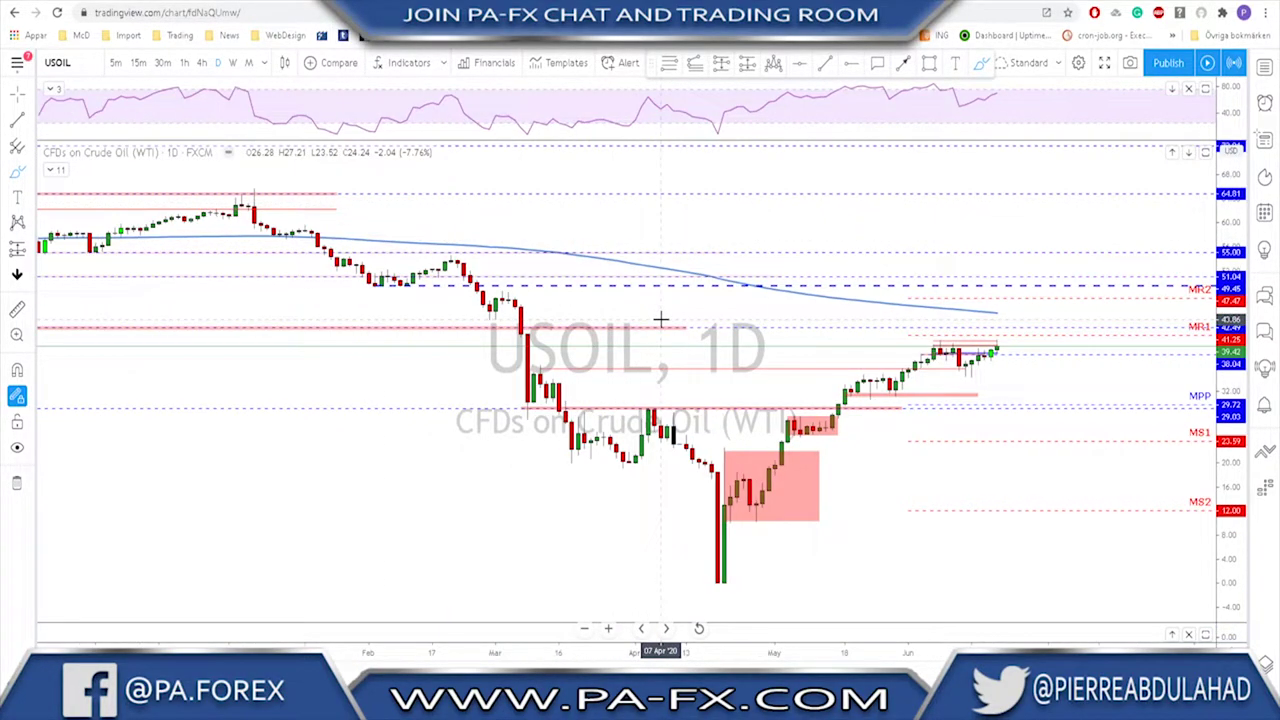
scroll(853, 350, down, 2)
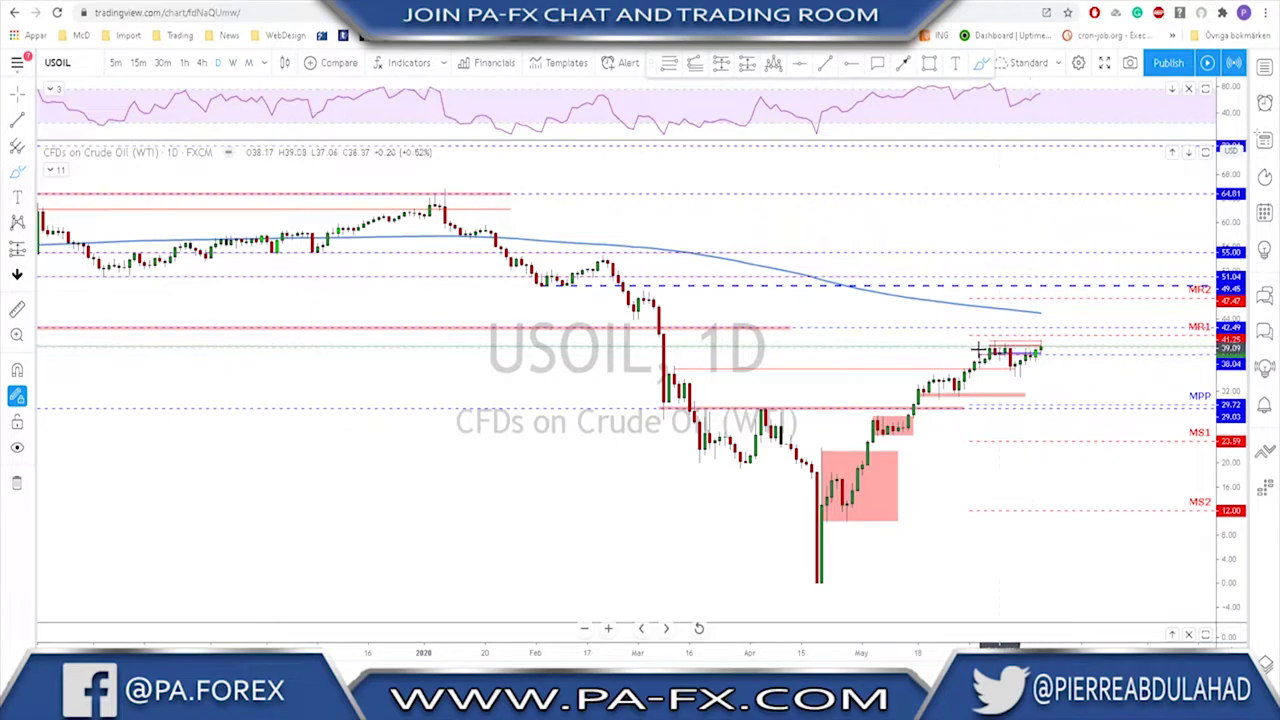
drag(790, 330, 1142, 329)
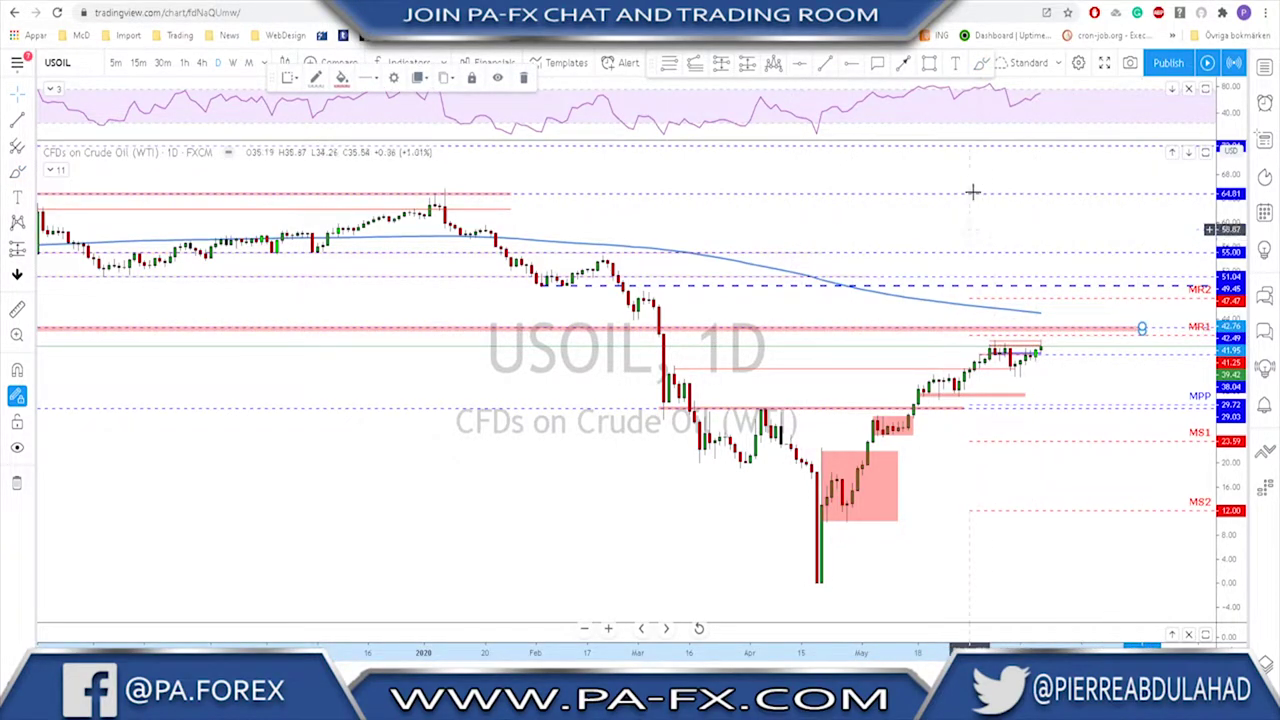
Circle the recent June consolidation on the daily USOIL chart with the brush and delete the circle
click(981, 63)
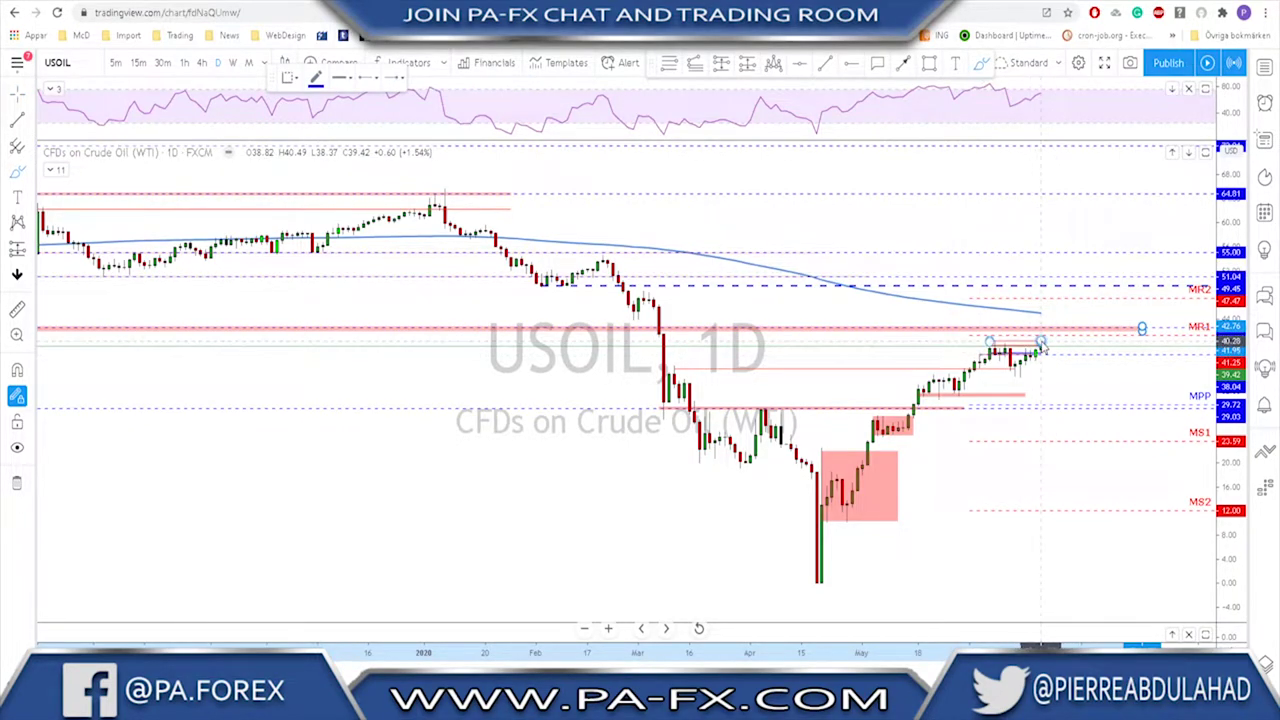
click(1020, 367)
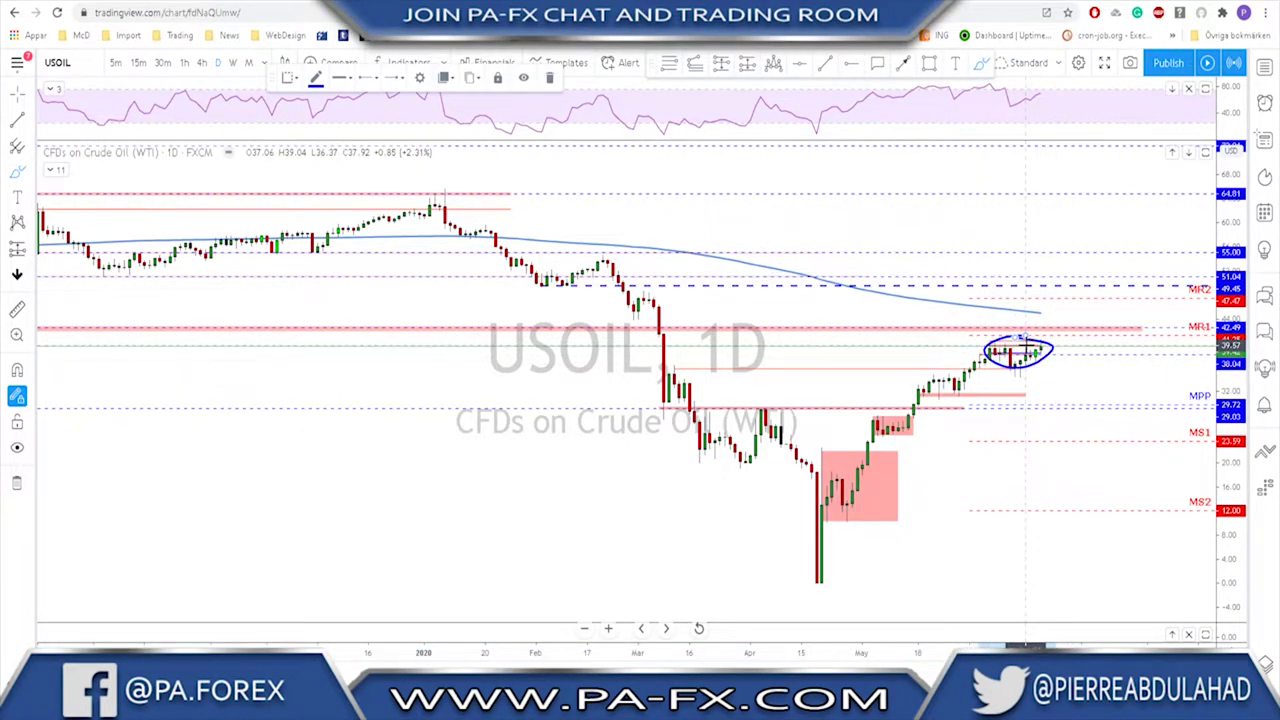
key(Delete)
View USOIL on the 4-hour and 1-hour timeframes, examining the latest price action under the red resistance zone
click(203, 63)
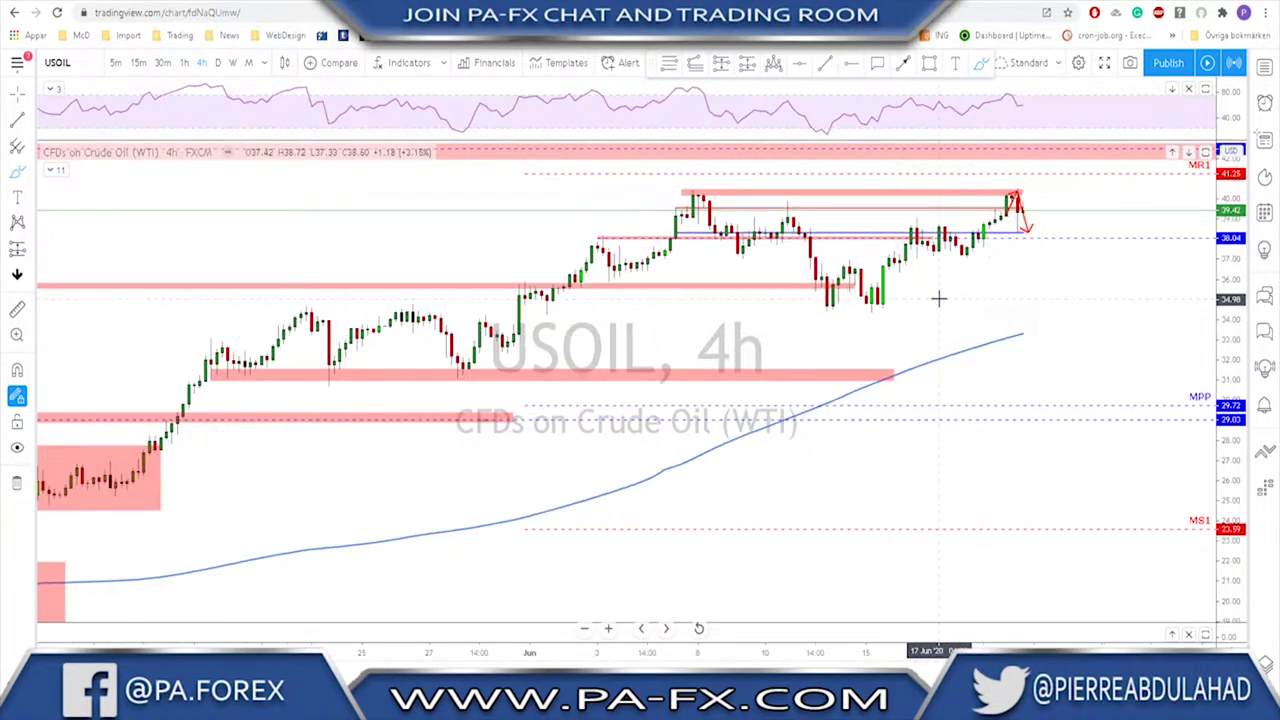
scroll(938, 298, up, 1)
click(184, 63)
scroll(1040, 228, up, 1)
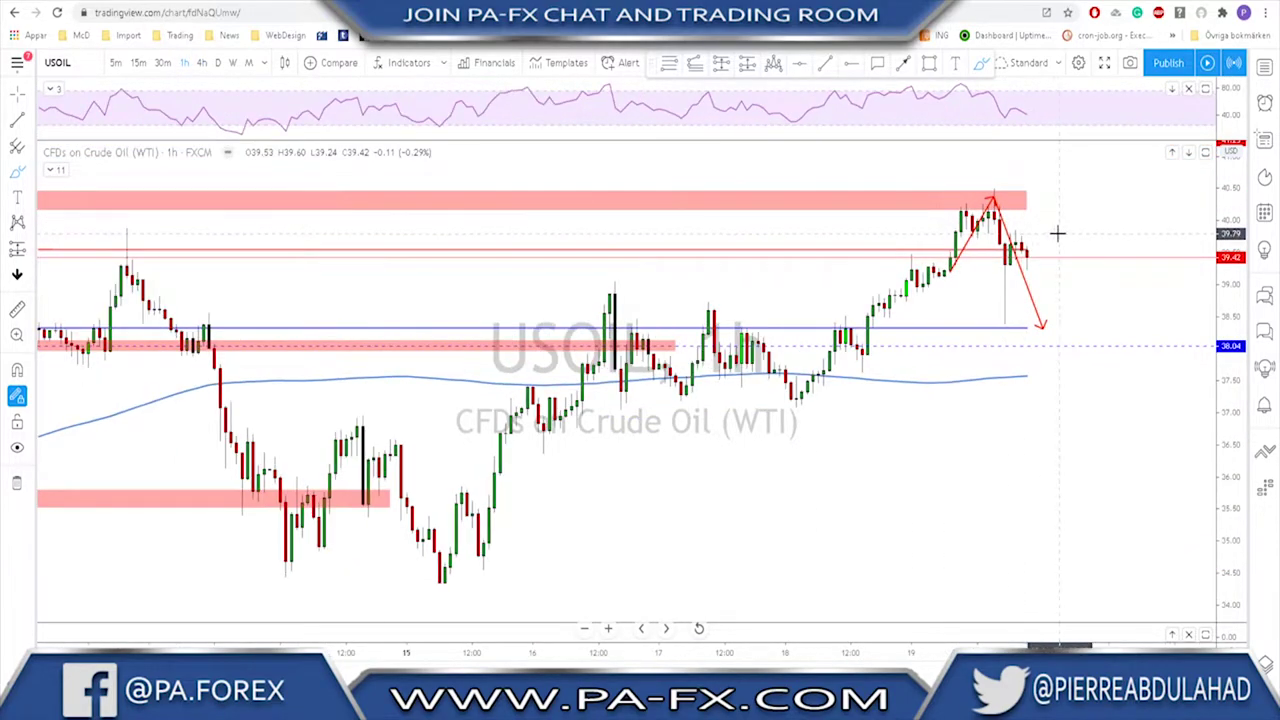
scroll(1058, 233, down, 2)
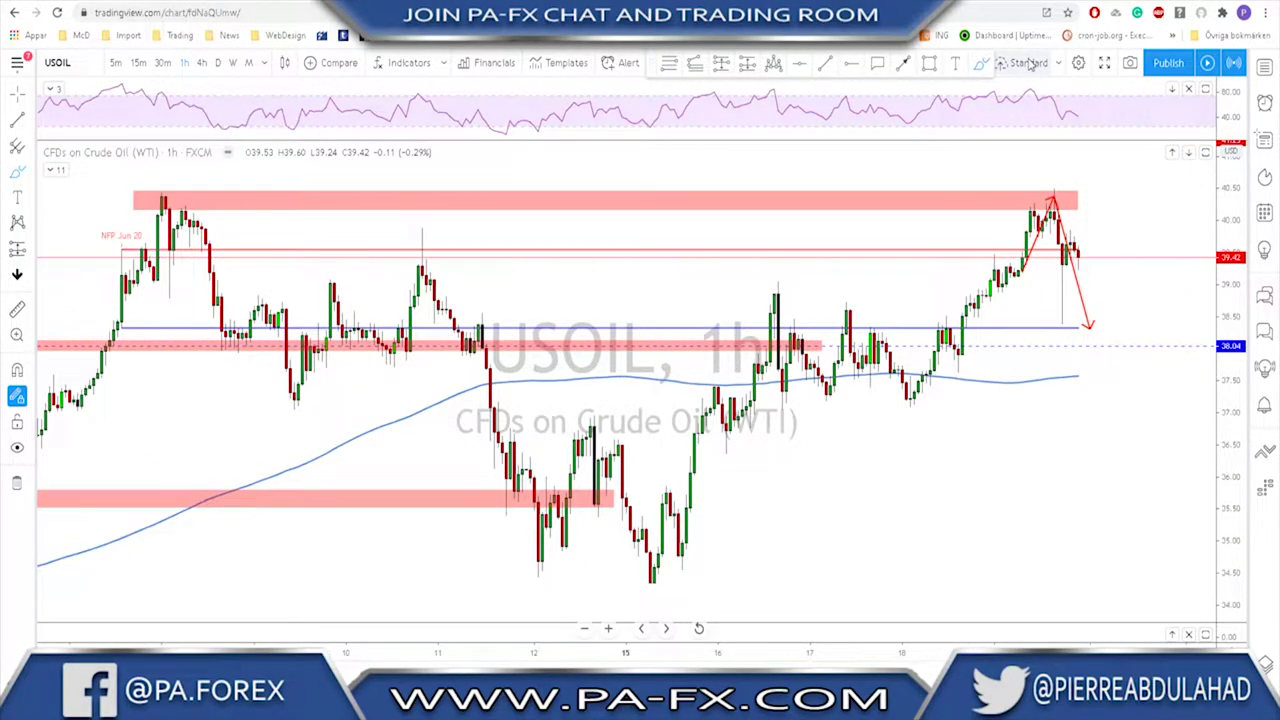
Circle the two highs in the upper red zone, brush the drop from the latest high, and undo these marks
scroll(429, 251, down, 2)
mouse_move(365, 196)
mouse_down()
mouse_move(388, 198)
mouse_move(362, 200)
mouse_up()
scroll(1023, 234, up, 3)
mouse_move(1047, 187)
mouse_down()
mouse_move(1034, 197)
mouse_move(1050, 205)
mouse_move(1042, 188)
mouse_up()
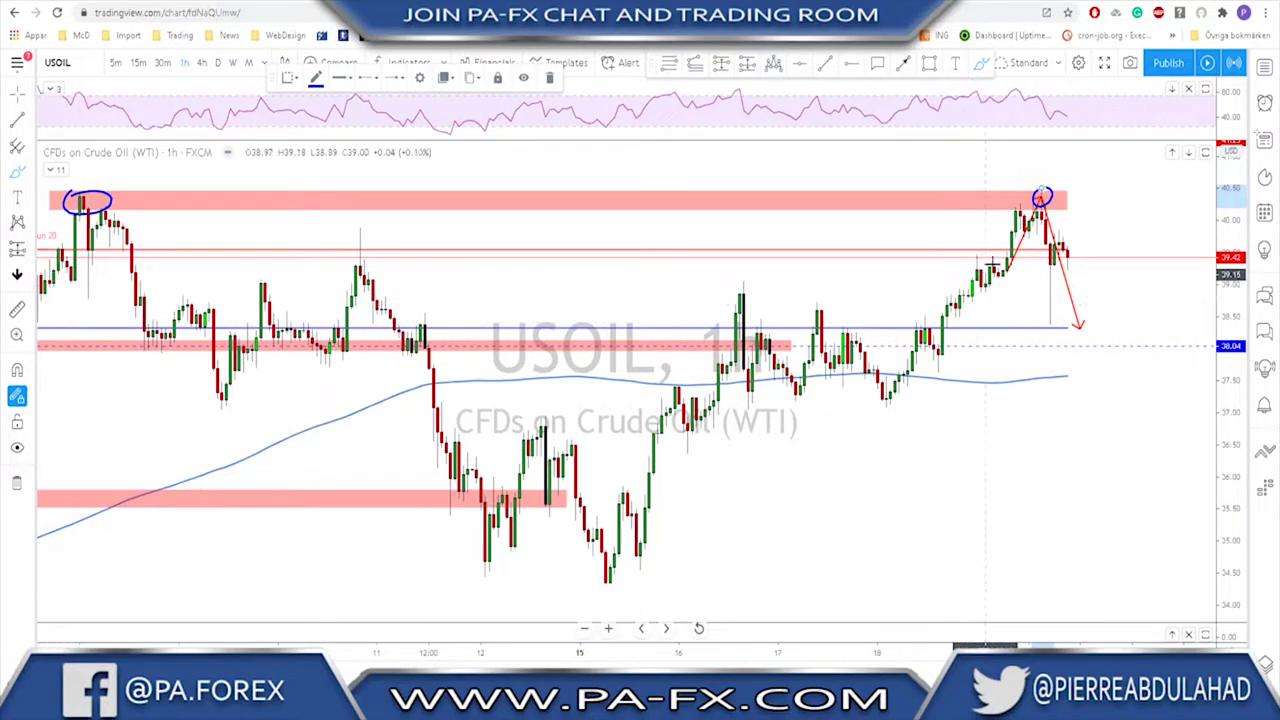
drag(1040, 192, 1058, 322)
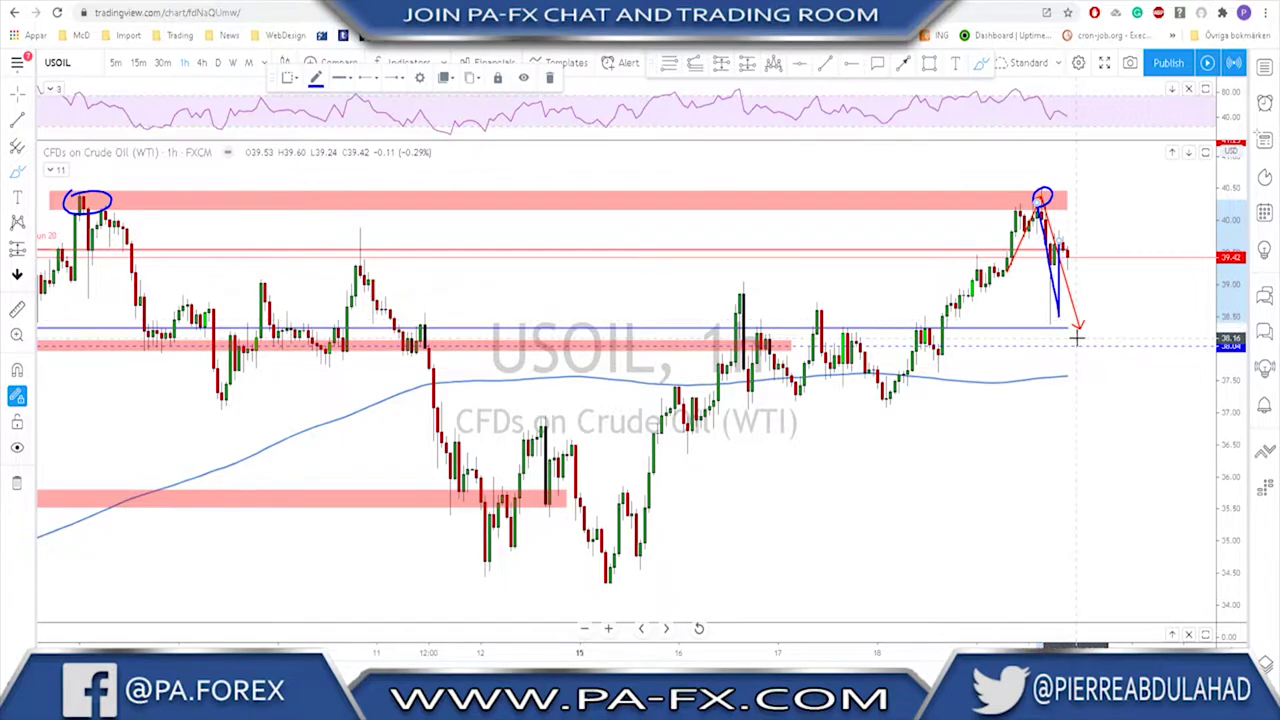
key(ctrl+z)
key(ctrl+z)
key(ctrl+z)
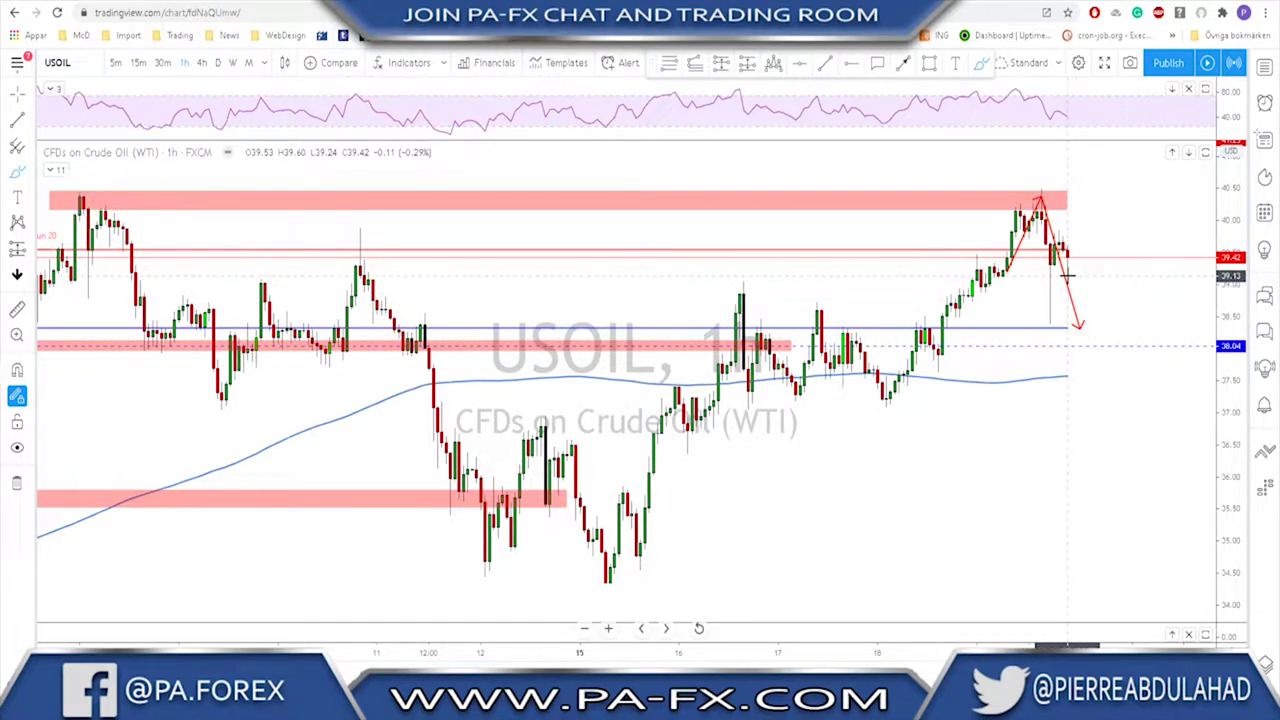
Delete the red projection arrows drawn over the latest 1-hour USOIL candles
click(1028, 232)
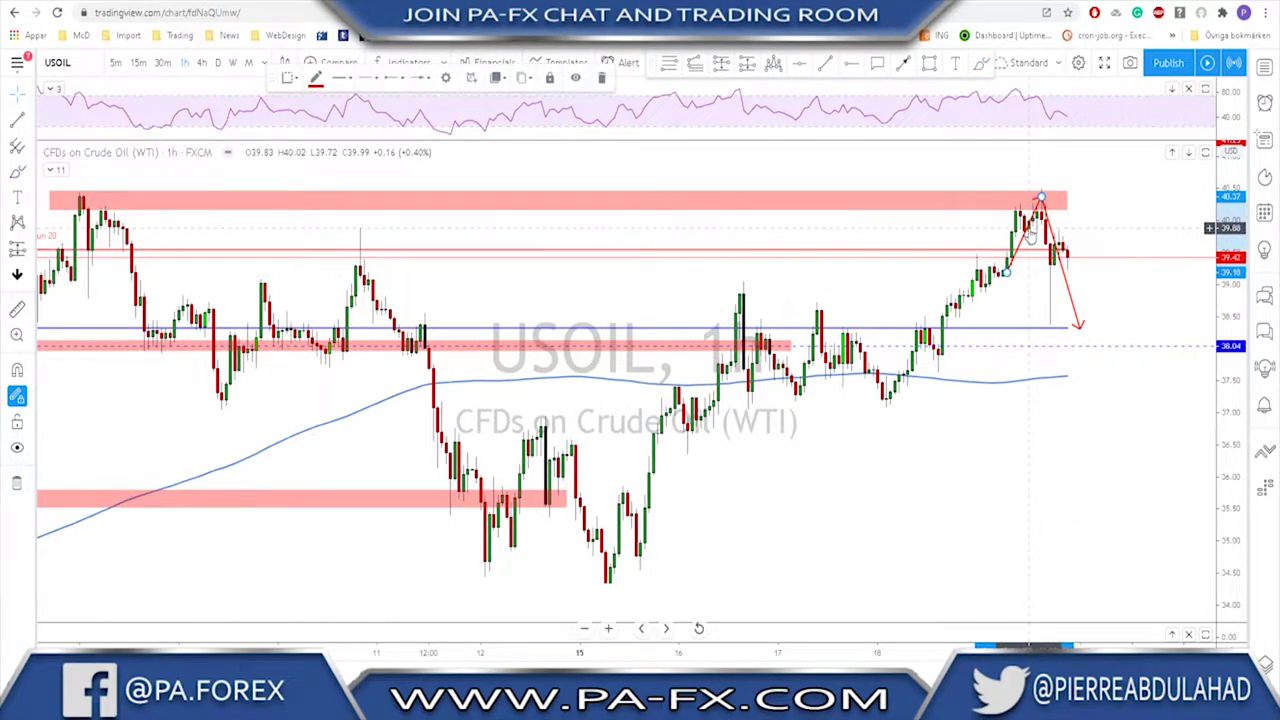
key(Delete)
scroll(1095, 230, down, 2)
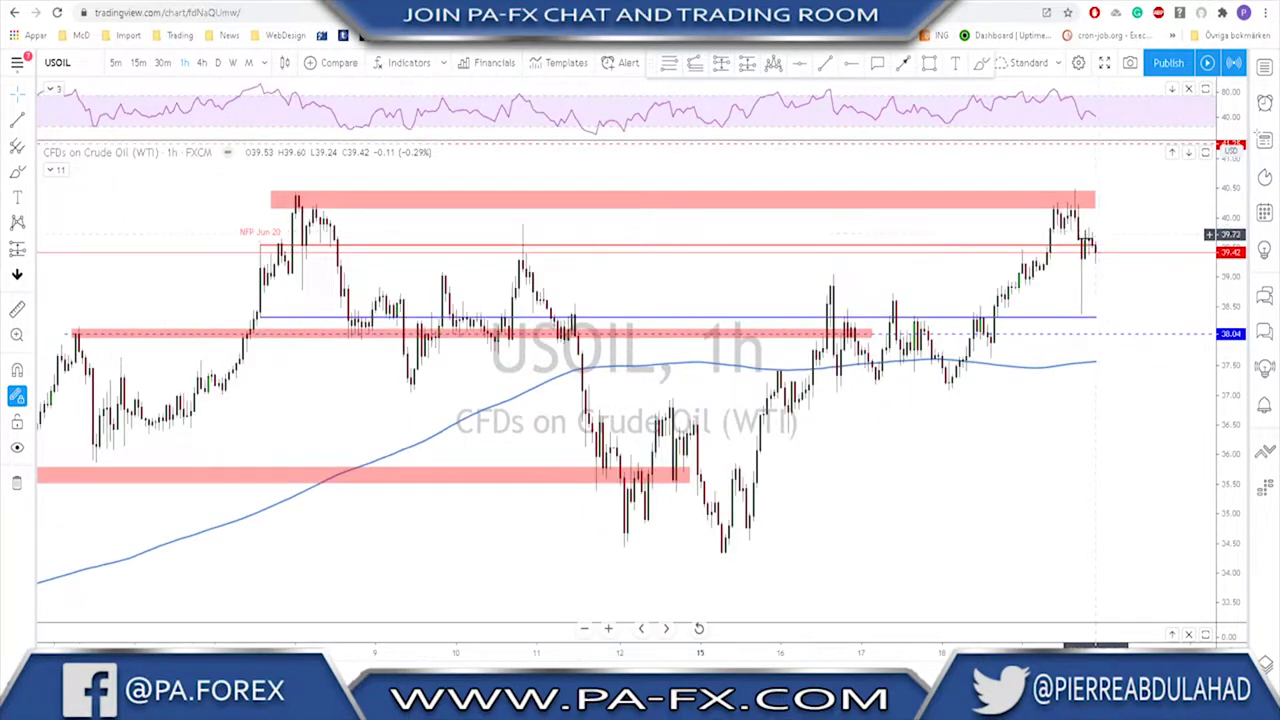
Set the USOIL chart to the 4-hour timeframe and examine the latest candles
click(201, 63)
scroll(1080, 400, up, 3)
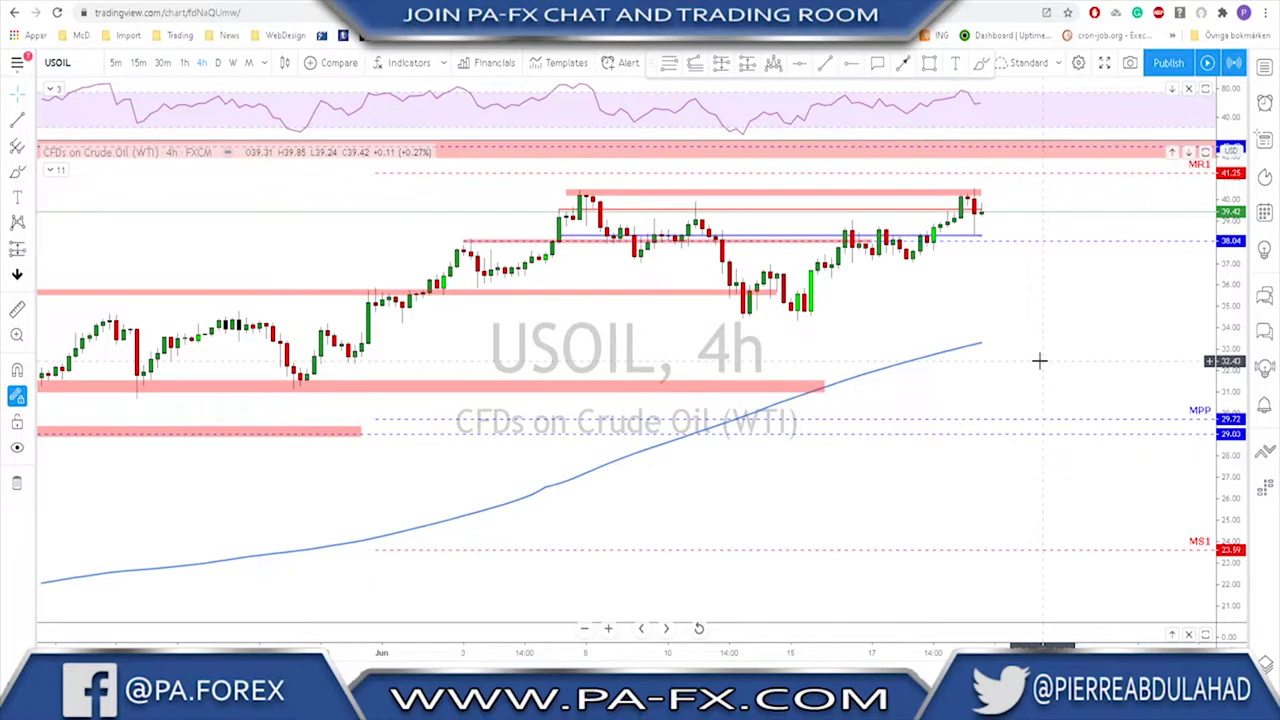
scroll(1039, 360, up, 3)
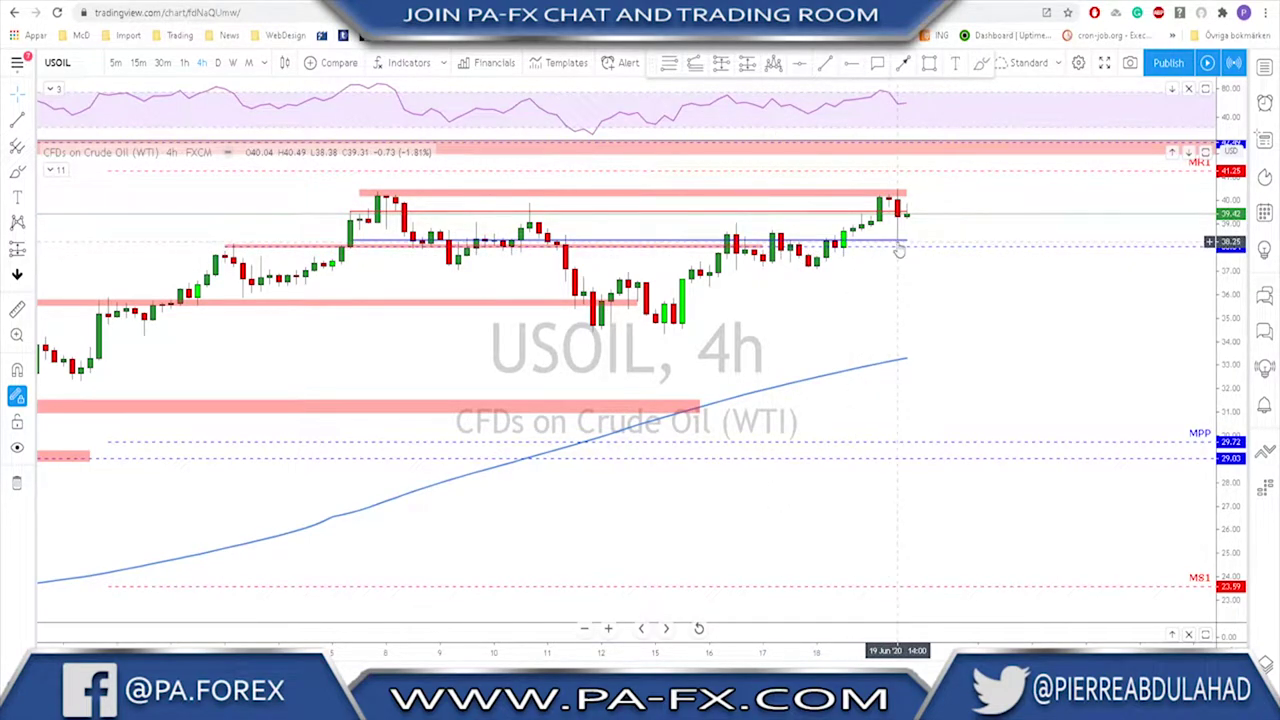
Draw a rising trend line on the 4-hour USOIL chart from the 15 June low through the higher lows, extending past the latest candle
scroll(899, 251, down, 2)
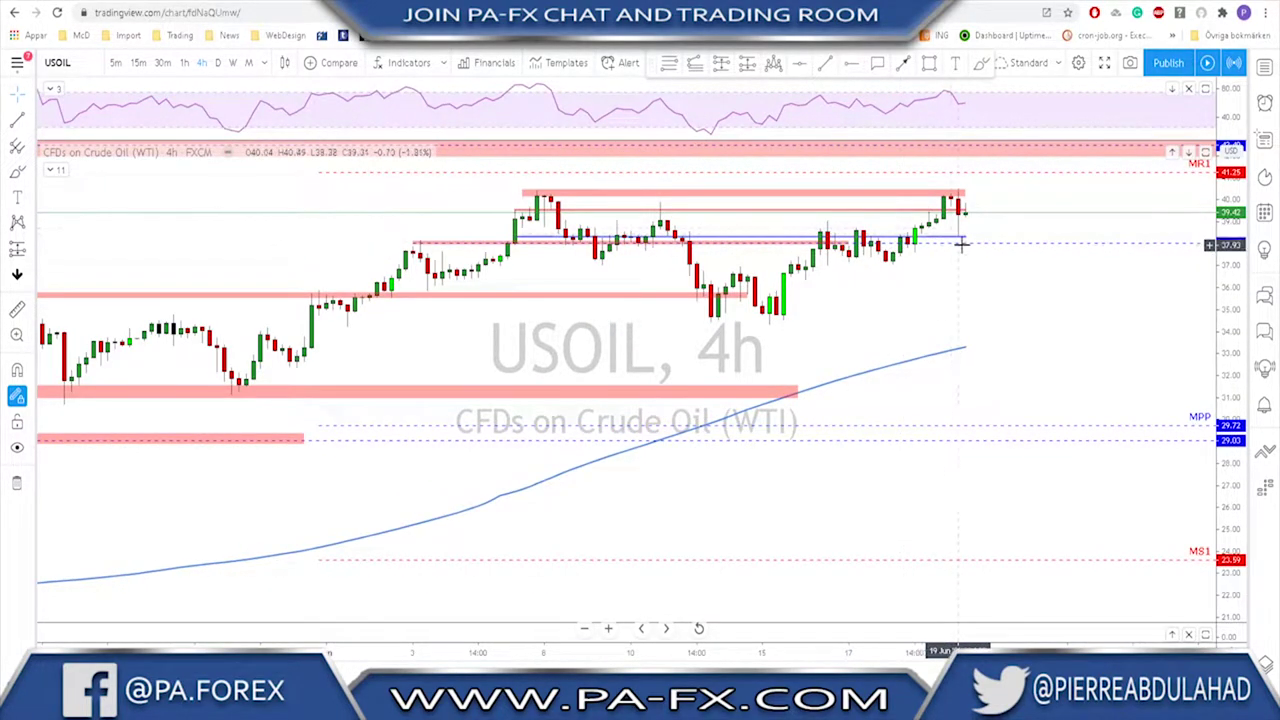
click(825, 62)
click(776, 323)
click(1012, 208)
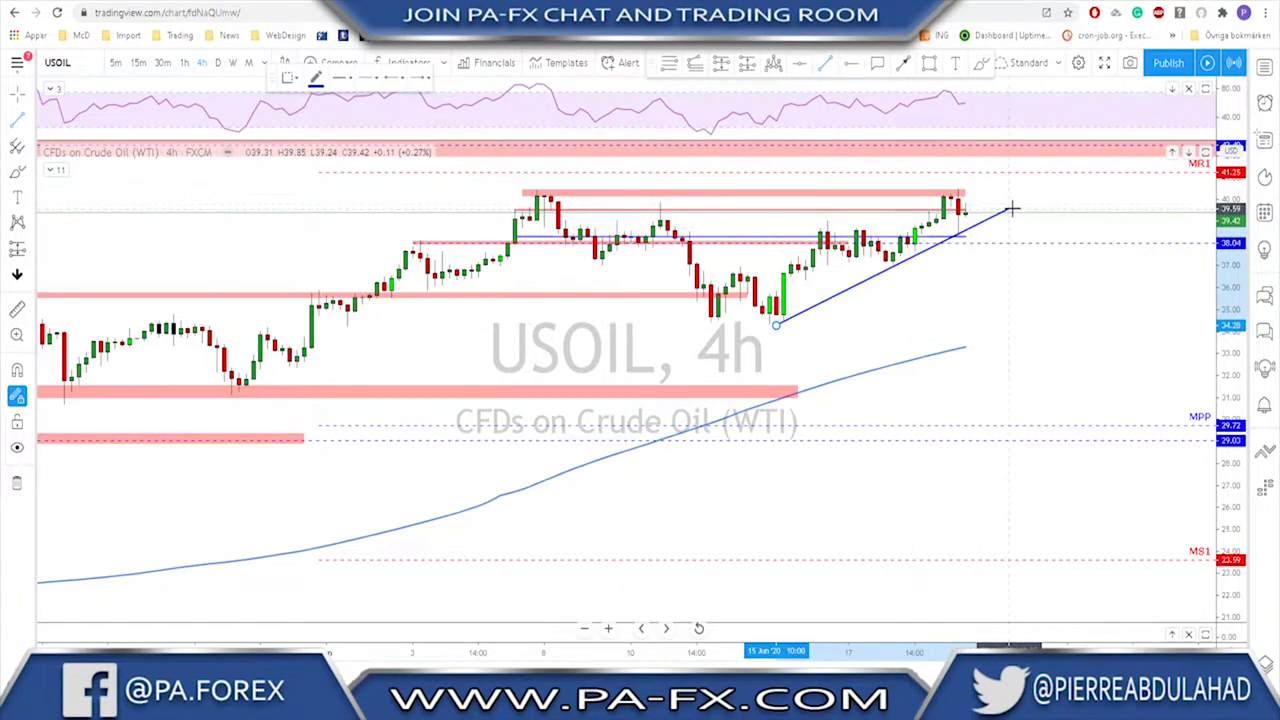
click(1030, 198)
scroll(1000, 190, down, 1)
Brush the swings above the rising trend line with a bounce to the upper red zone, circle the latest low, and delete these marks
click(983, 63)
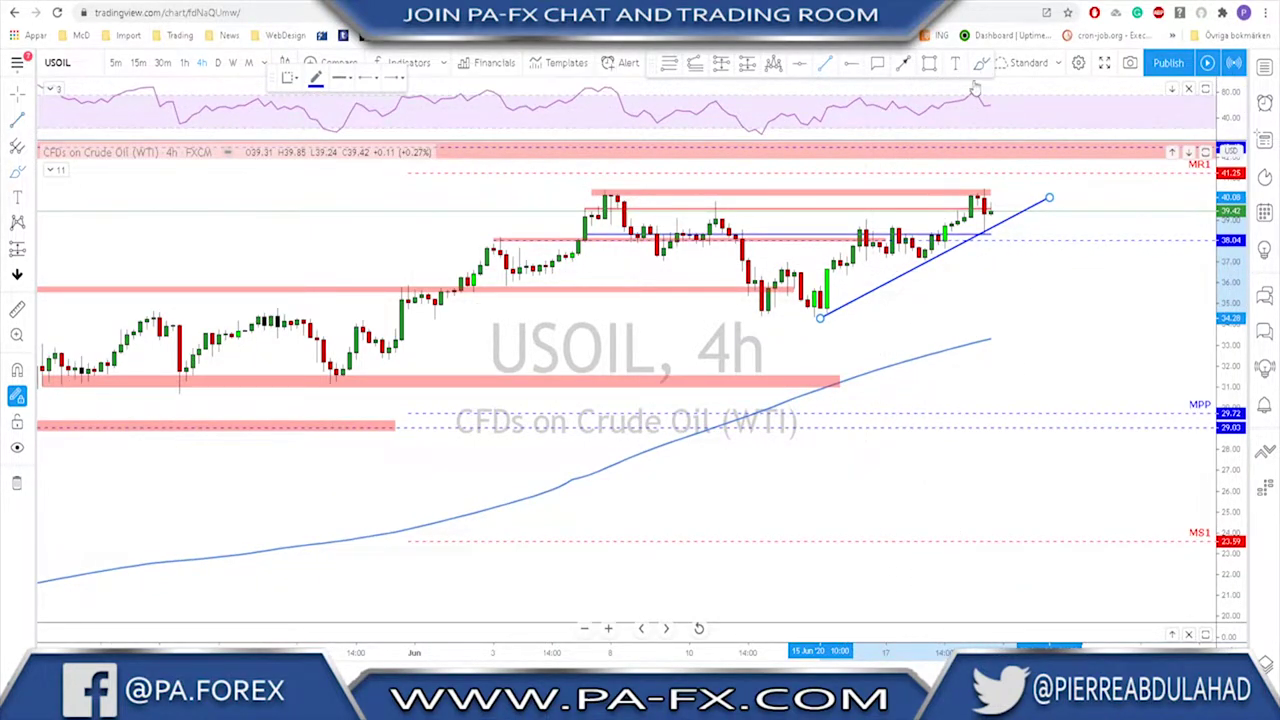
mouse_move(821, 318)
mouse_down()
mouse_move(866, 219)
mouse_move(920, 252)
mouse_move(978, 195)
mouse_up()
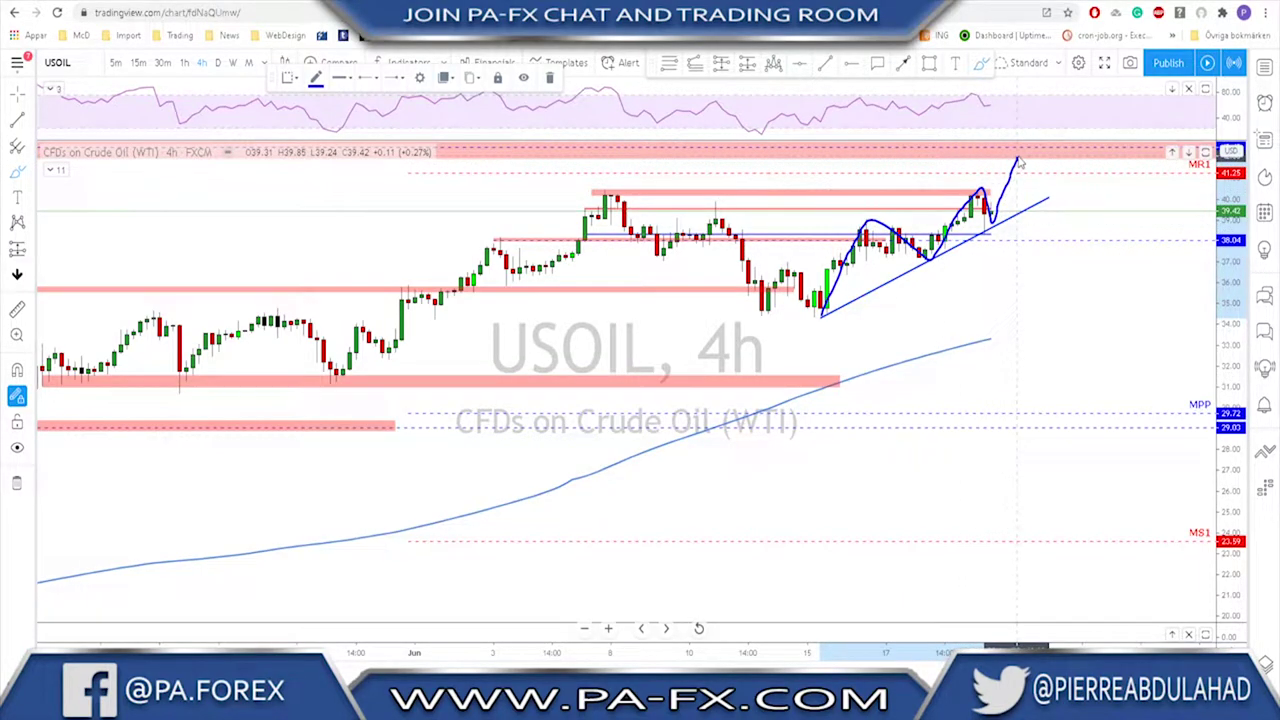
drag(1016, 158, 1017, 157)
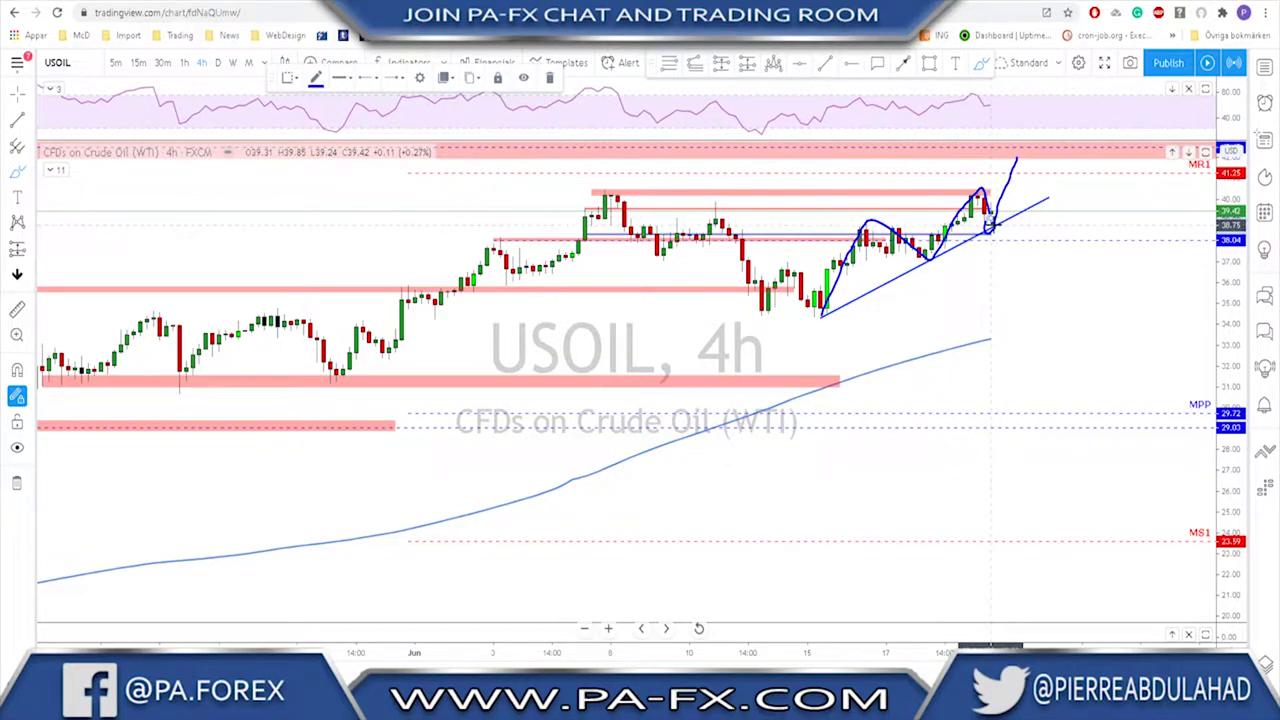
scroll(1111, 274, down, 3)
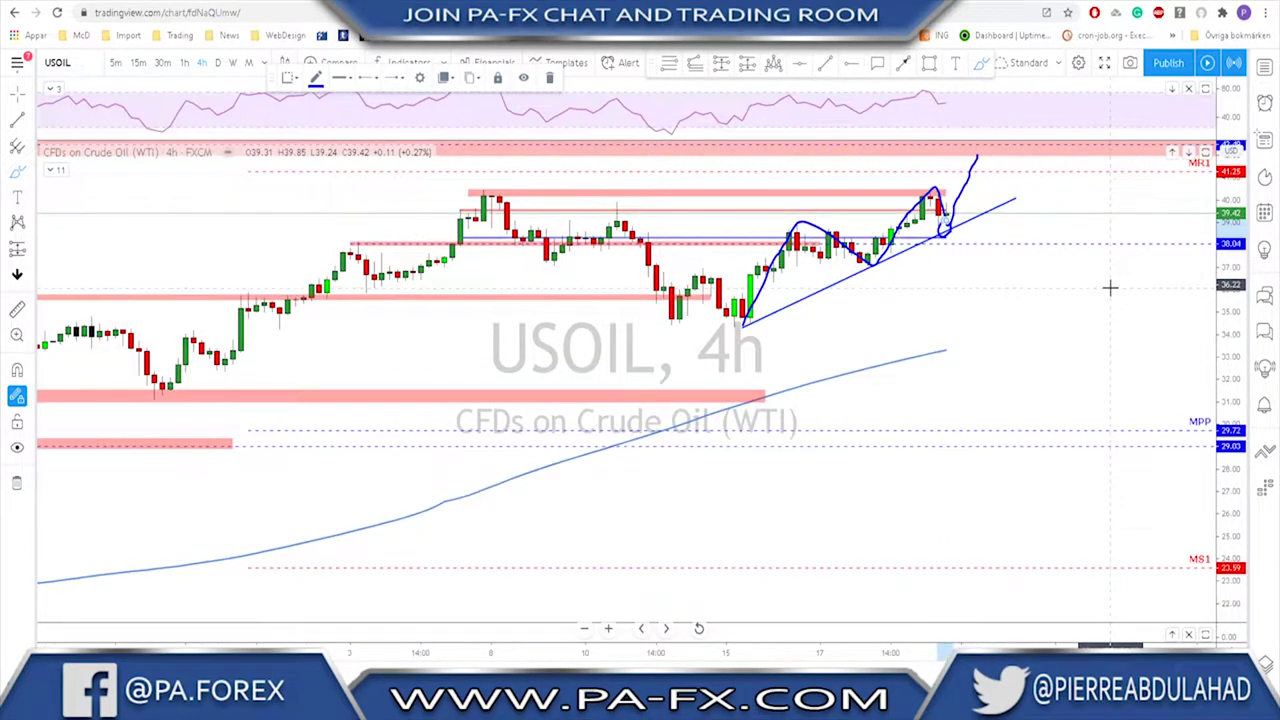
scroll(1108, 293, down, 2)
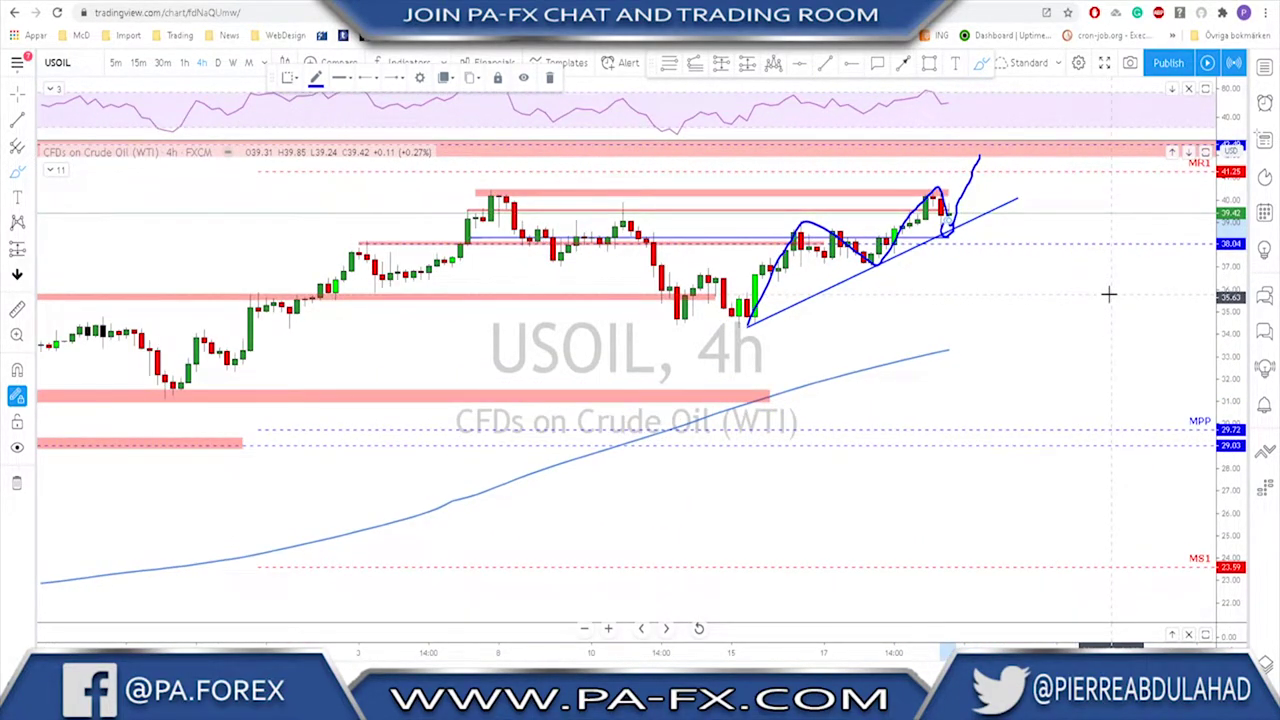
key(Delete)
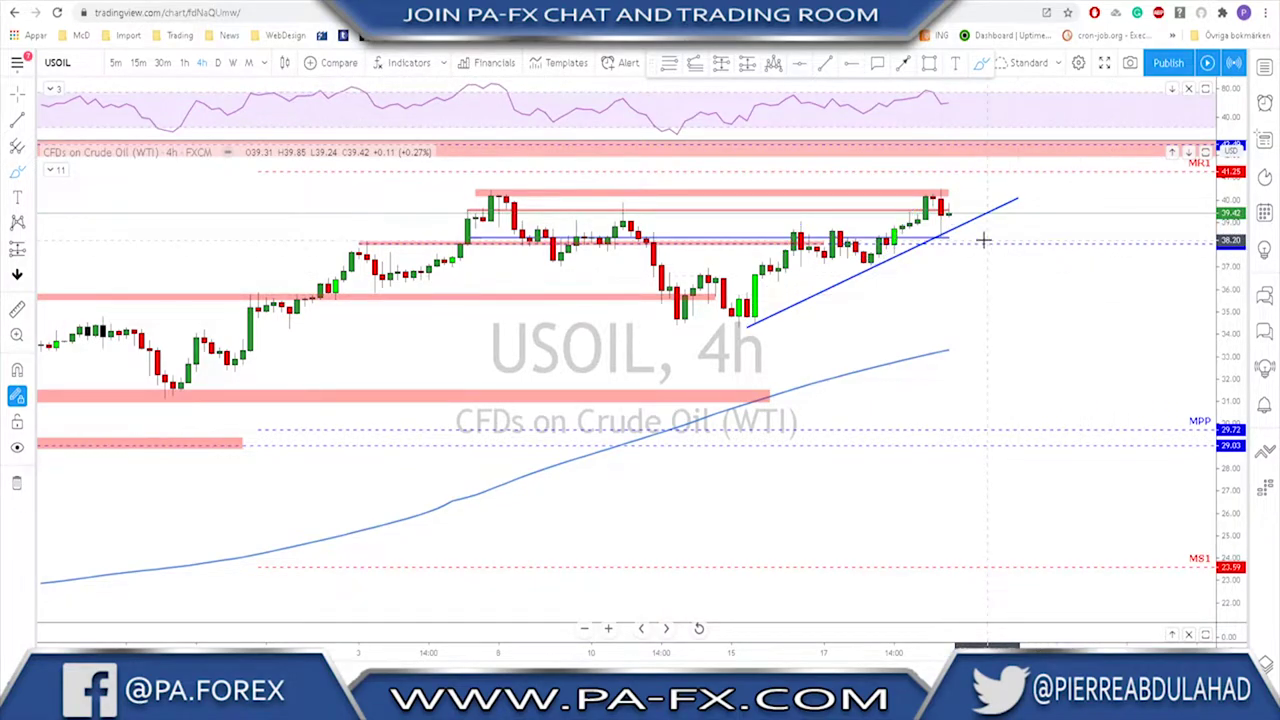
Brush a break below the trend line to the mid-June lows, underline those lows, and undo both marks
scroll(983, 237, up, 2)
scroll(986, 237, down, 3)
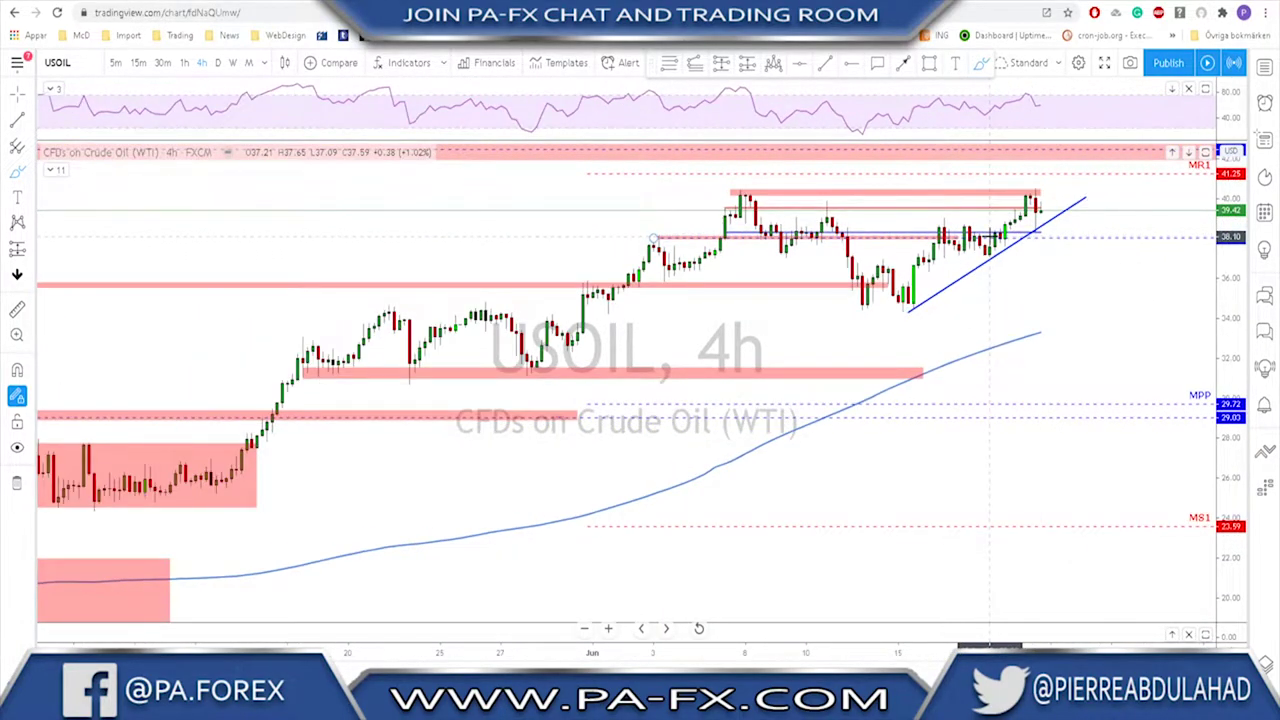
mouse_move(1003, 205)
mouse_down()
mouse_move(1009, 240)
mouse_move(1022, 228)
mouse_move(1054, 302)
mouse_up()
drag(790, 310, 1052, 305)
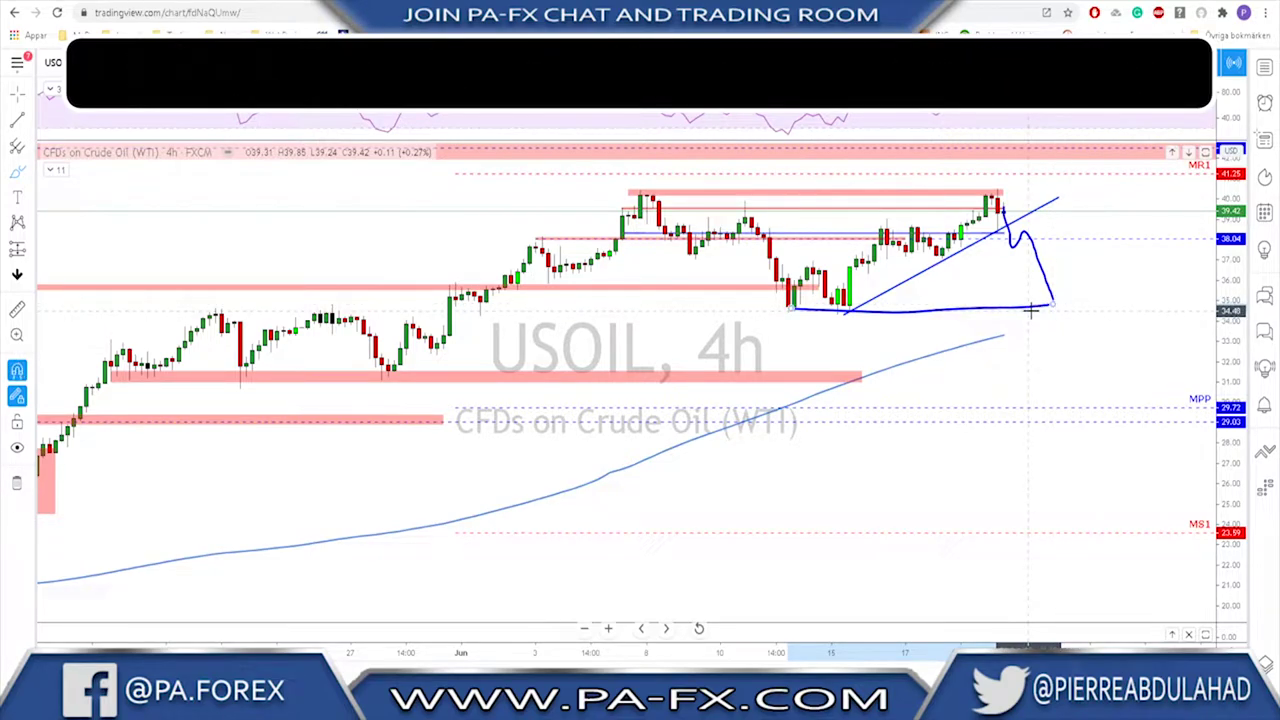
key(ctrl+z)
key(ctrl+z)
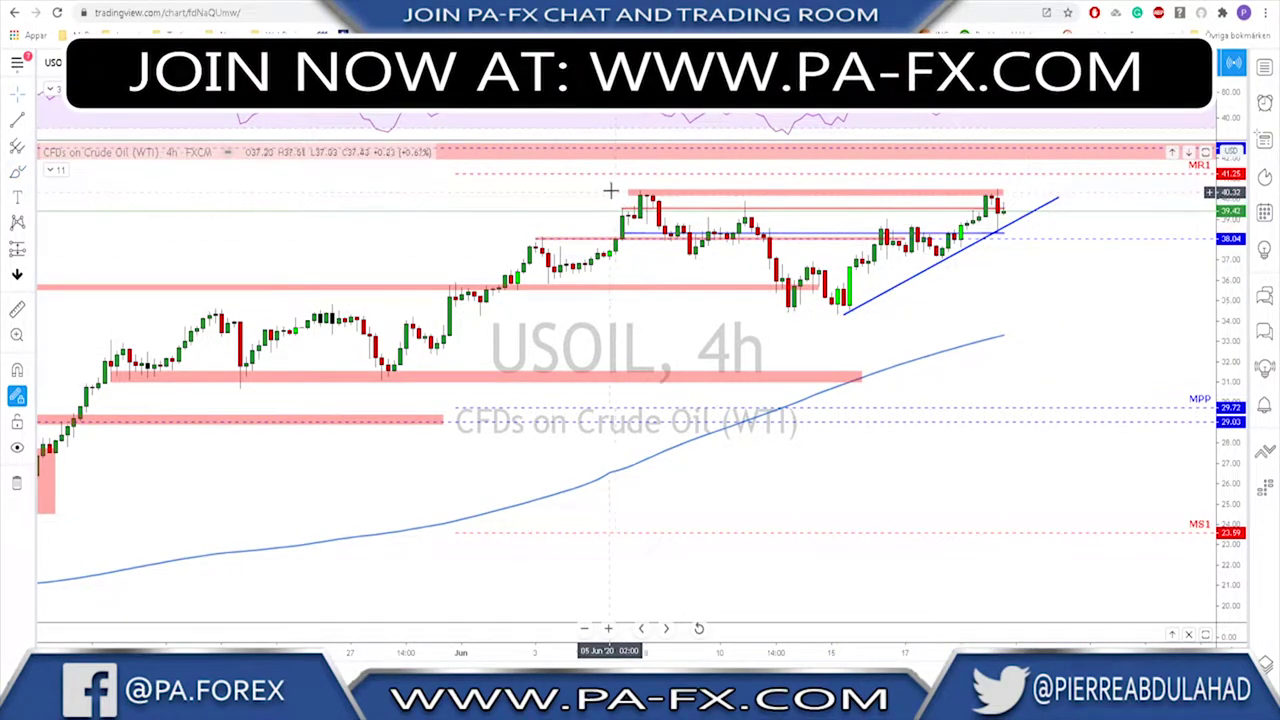
Try to reshape the red zone at the June highs on USOIL and undo the change
drag(627, 190, 702, 310)
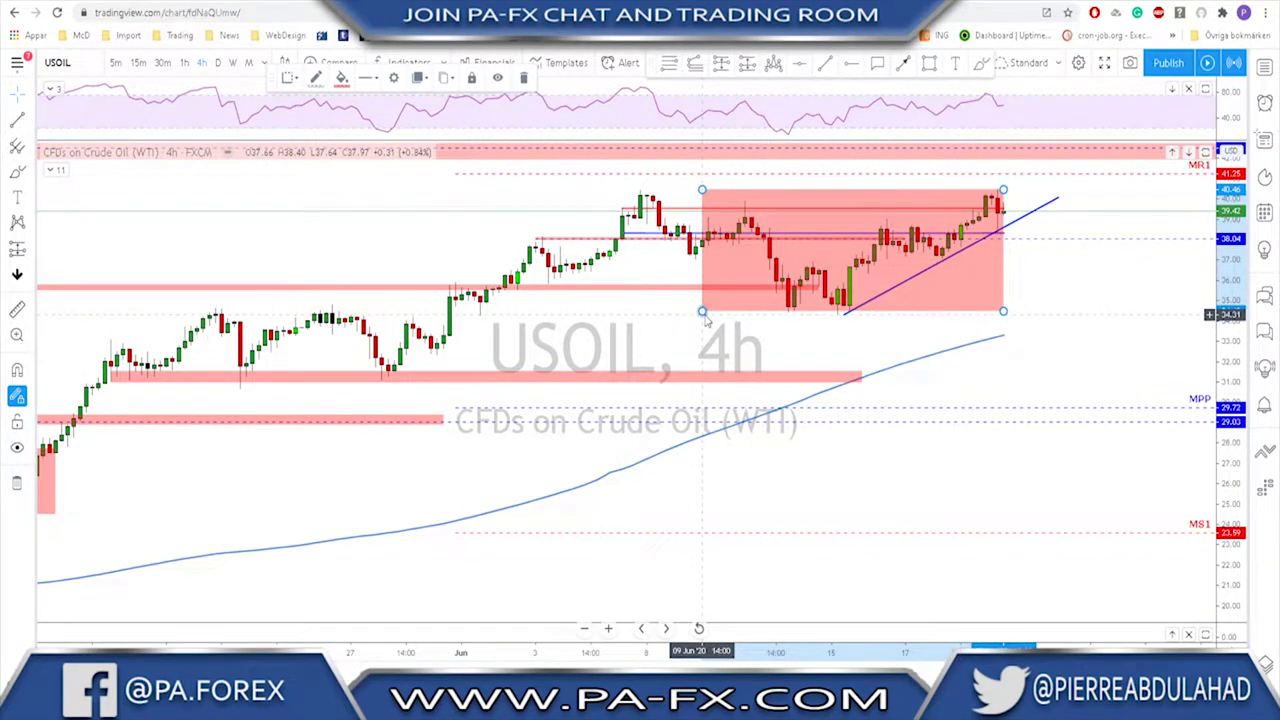
key(ctrl+z)
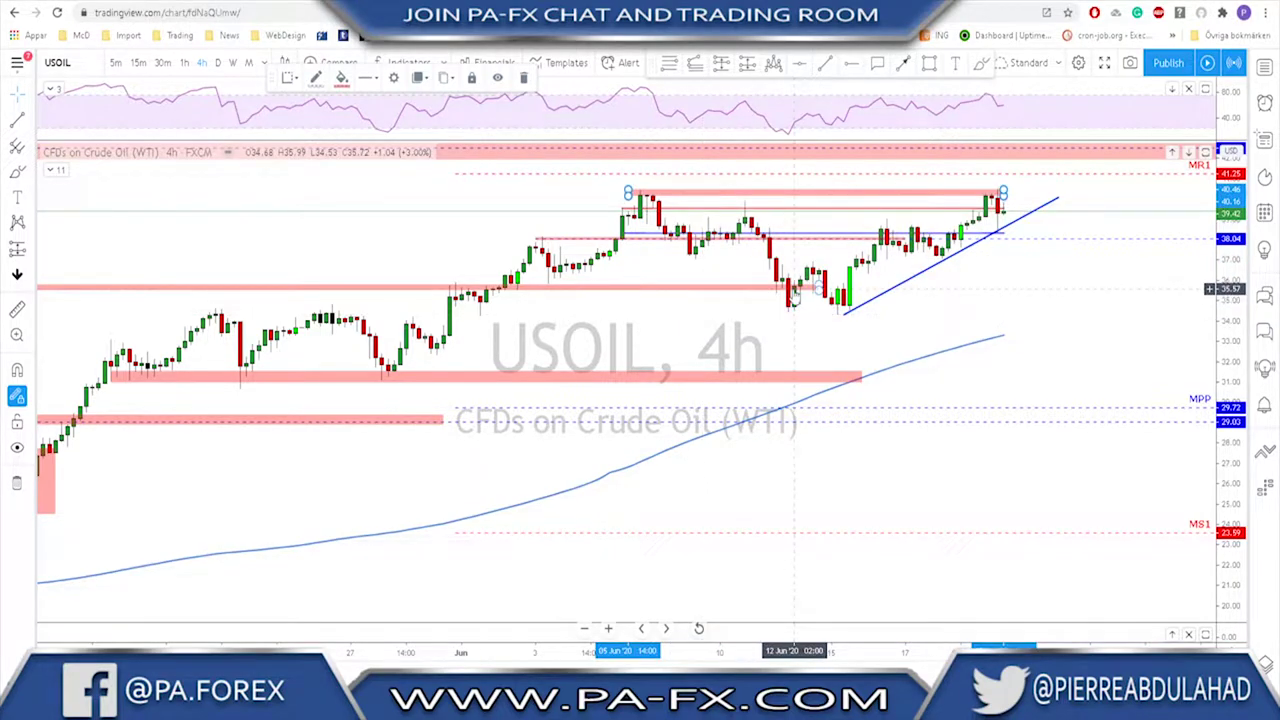
scroll(884, 296, down, 4)
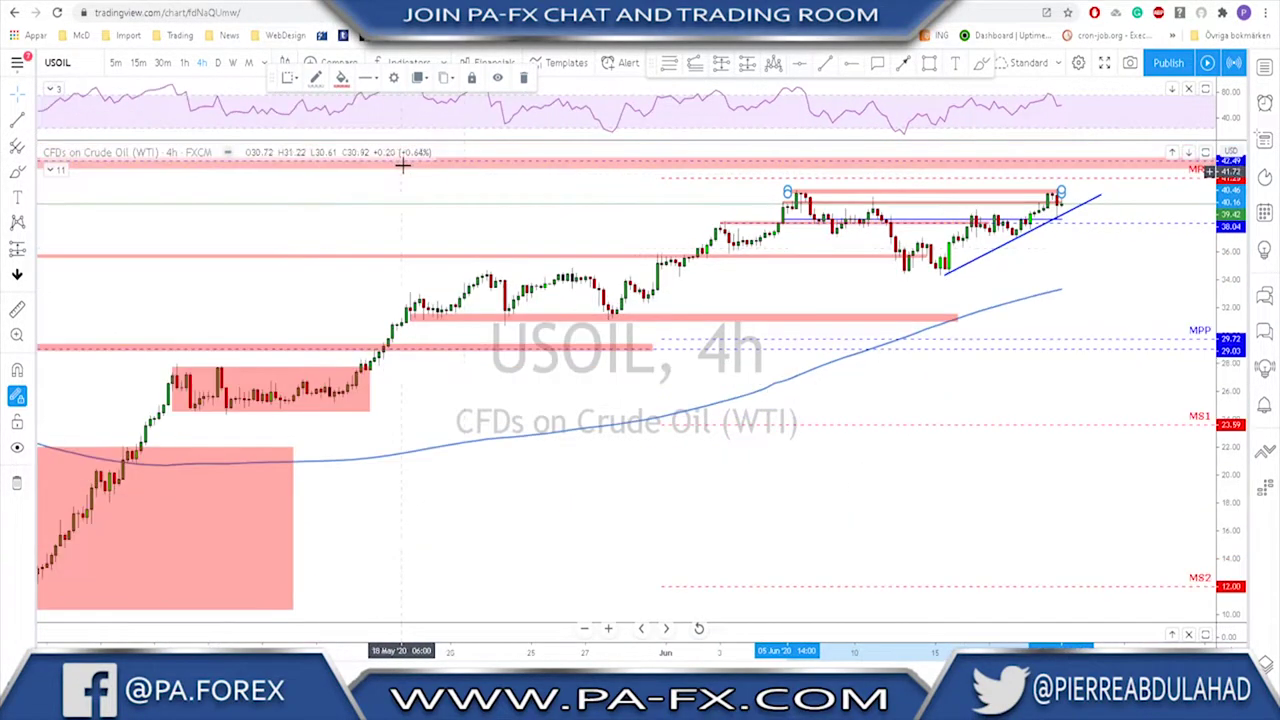
scroll(918, 335, up, 4)
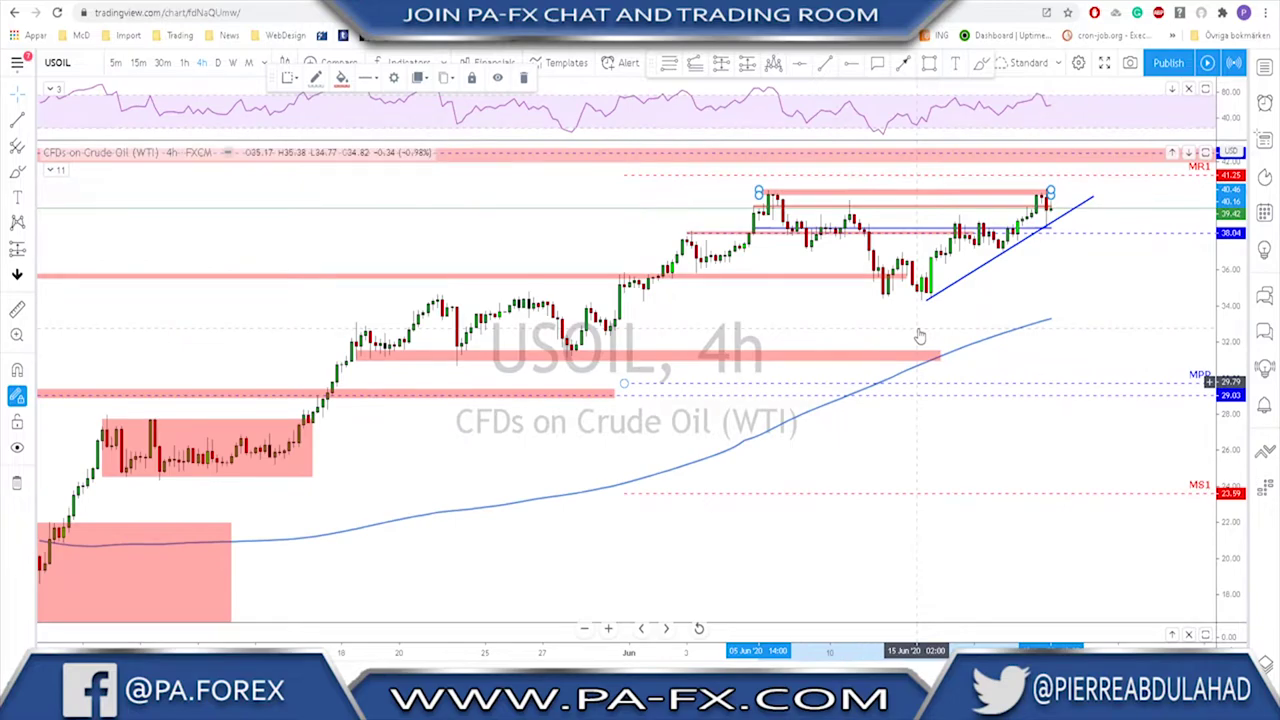
View the GOLD chart on the daily and weekly timeframes
click(218, 63)
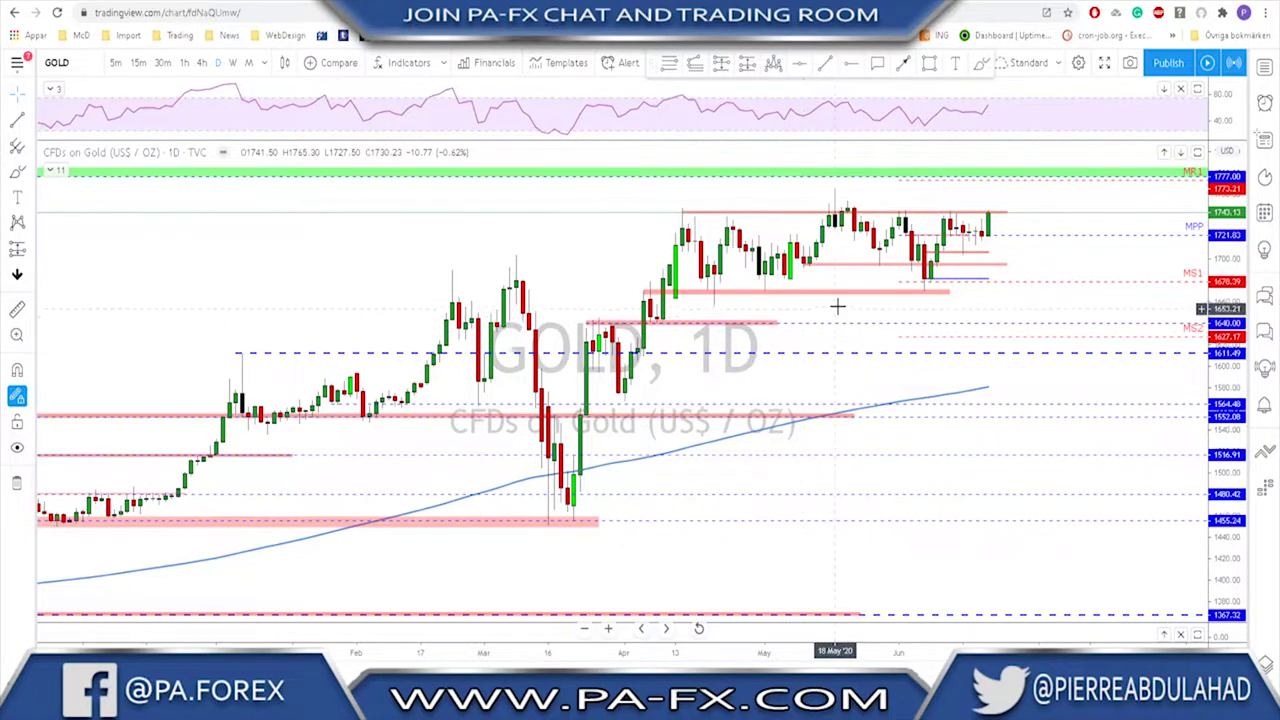
click(232, 63)
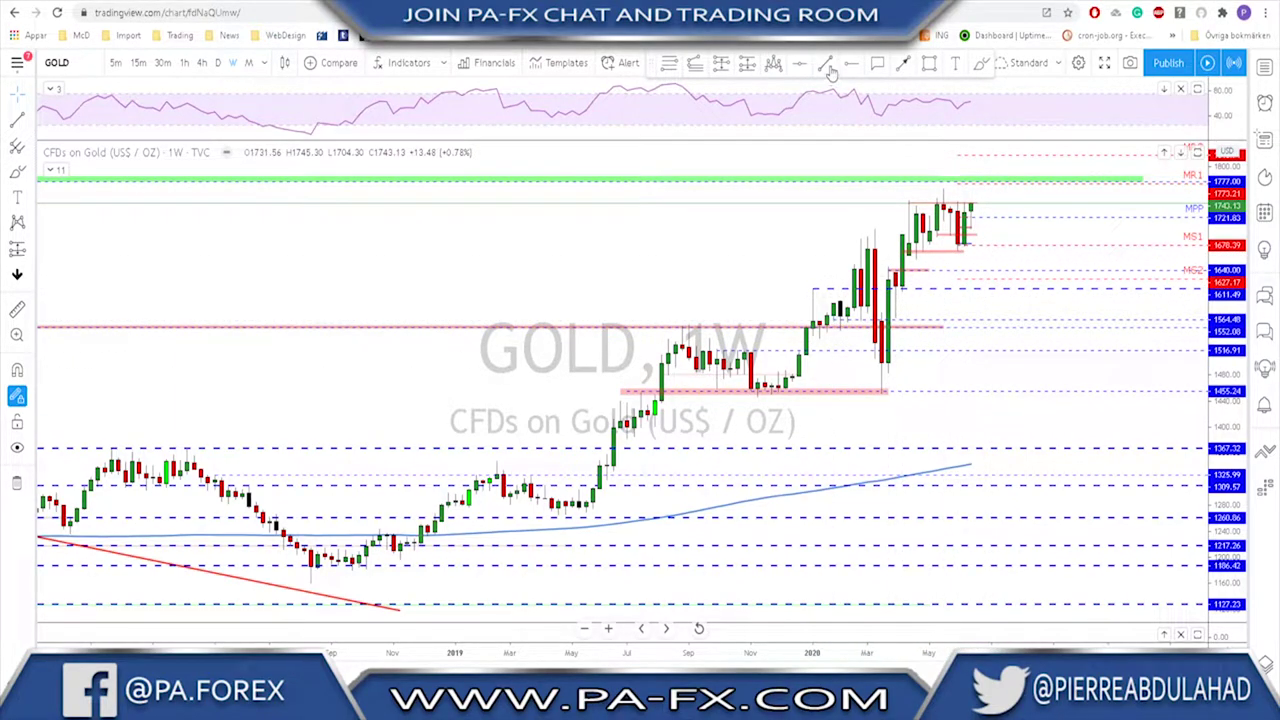
Brush the weekly GOLD rally from the March low, circle the consolidation, project an upward breakout, and delete the marks
click(980, 64)
mouse_move(887, 352)
mouse_down()
mouse_move(902, 215)
mouse_move(925, 245)
mouse_move(958, 252)
mouse_move(970, 205)
mouse_move(905, 200)
mouse_move(975, 252)
mouse_move(984, 205)
mouse_up()
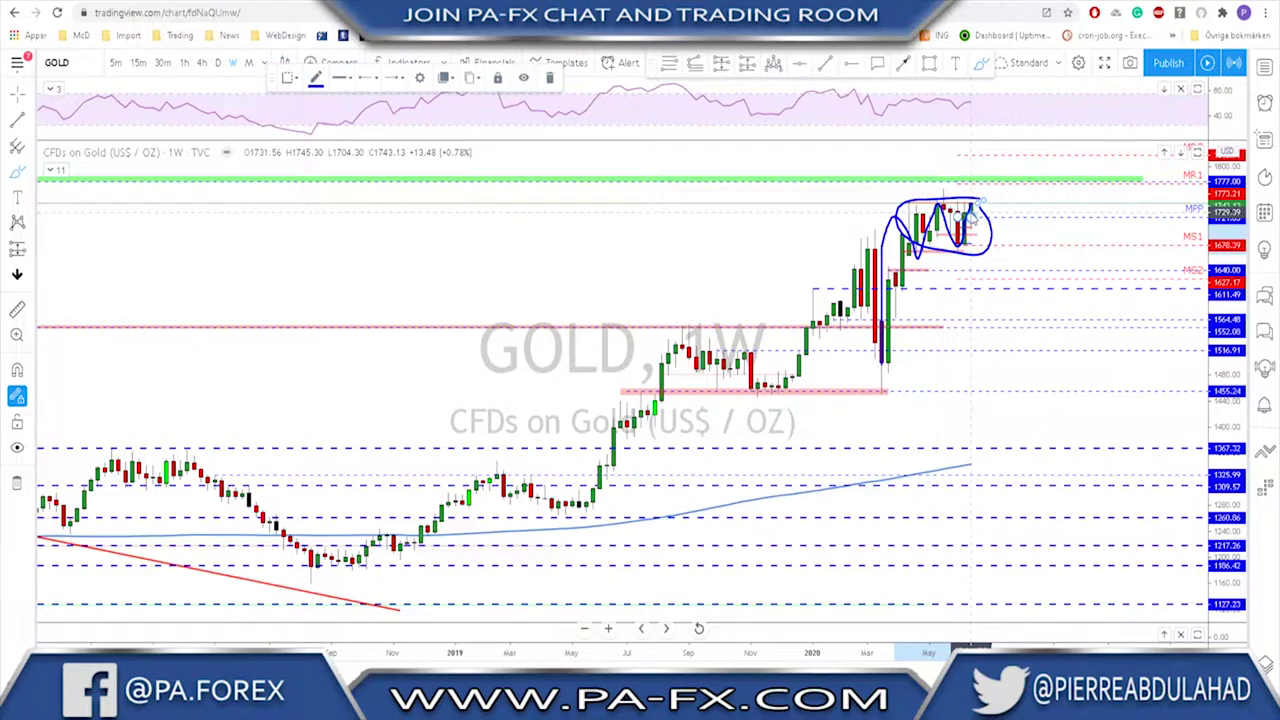
drag(973, 212, 986, 175)
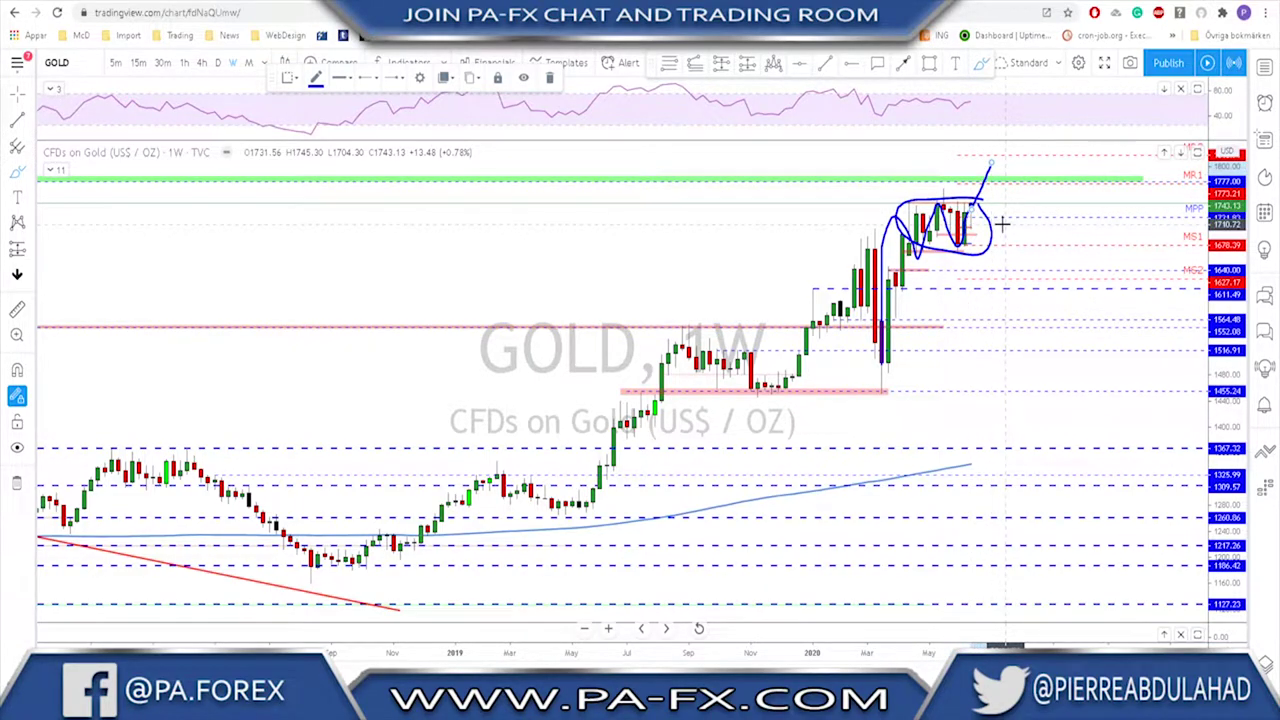
key(Delete)
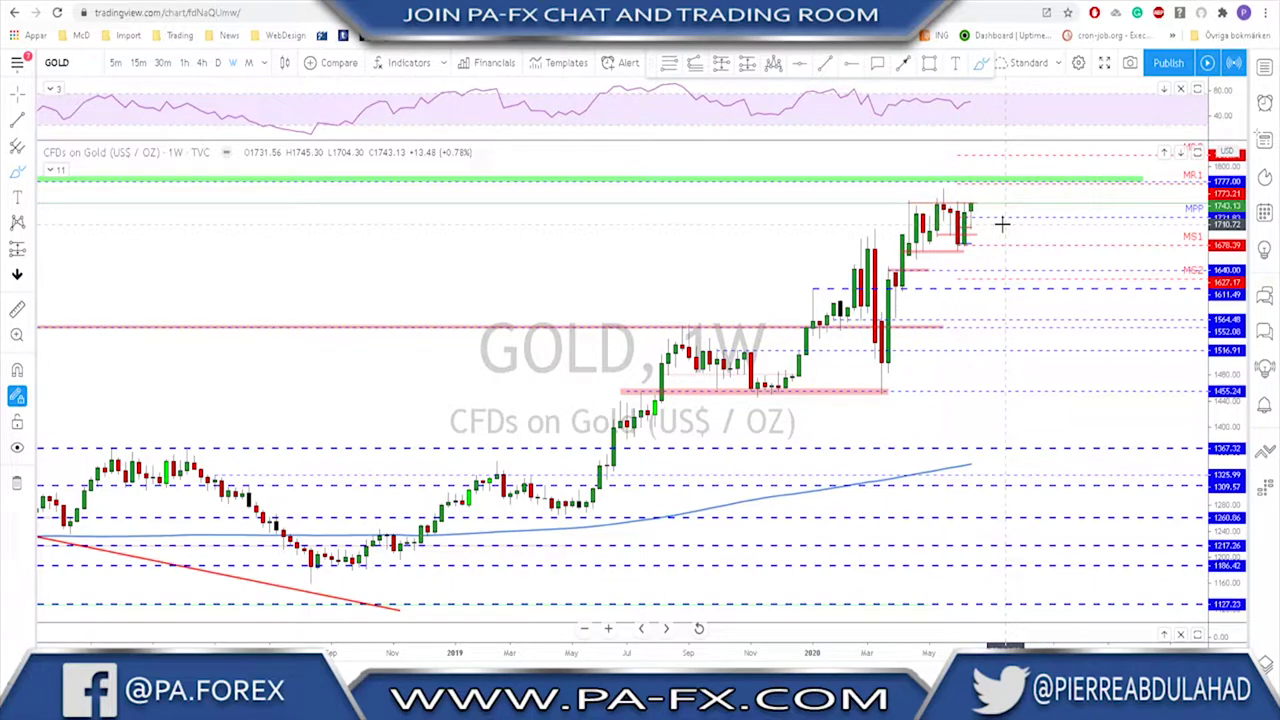
On the daily GOLD chart, delete the red zone just above MS1 and thicken the red resistance zone along the range highs
click(219, 63)
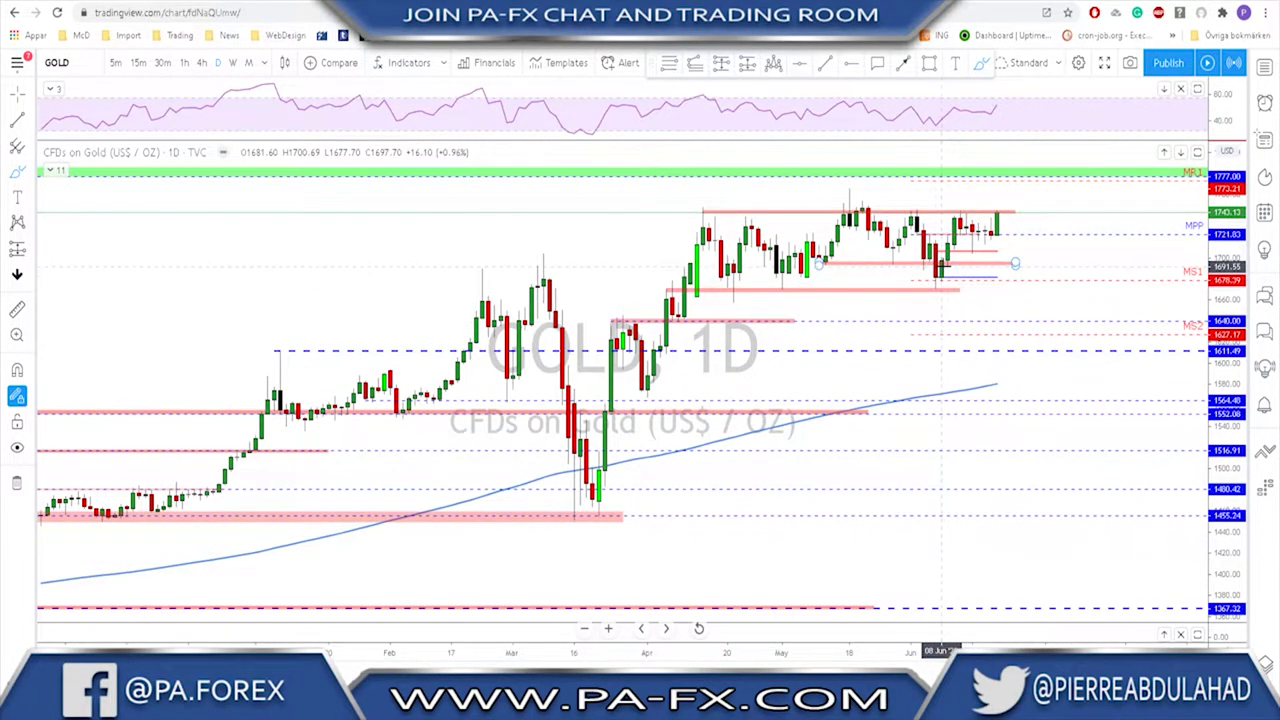
scroll(925, 290, up, 1)
mouse_move(860, 270)
mouse_down()
mouse_move(888, 278)
mouse_move(910, 234)
mouse_up()
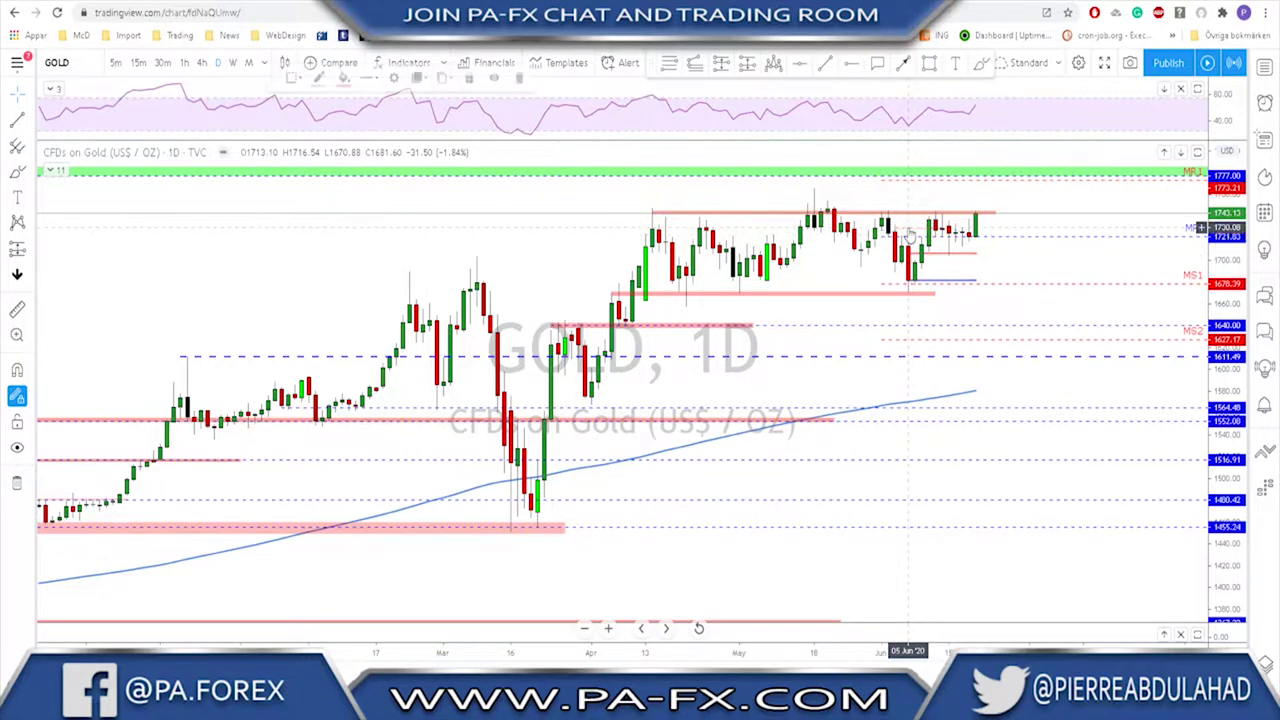
drag(652, 212, 645, 211)
Brush the early June drop, circle the early May low, and brush the June rebound swings on GOLD, undoing the rebound stroke
click(981, 66)
drag(885, 217, 912, 284)
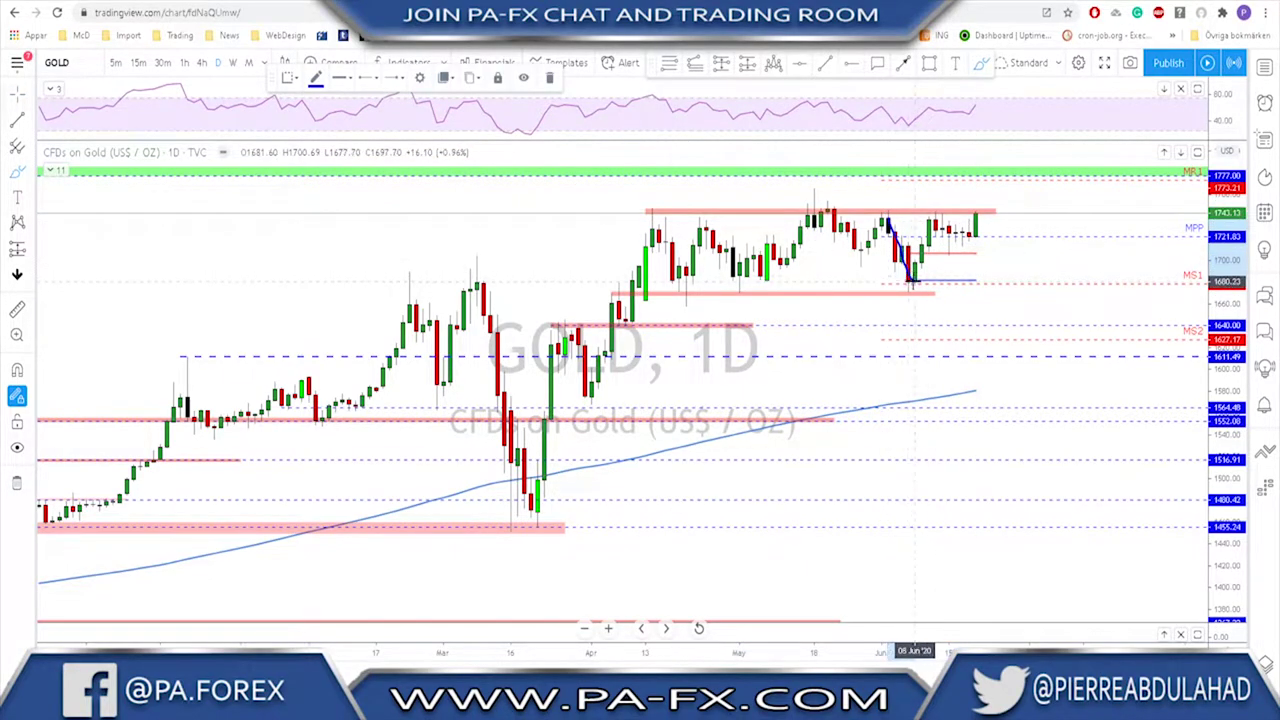
mouse_move(734, 287)
mouse_down()
mouse_move(743, 305)
mouse_move(739, 287)
mouse_up()
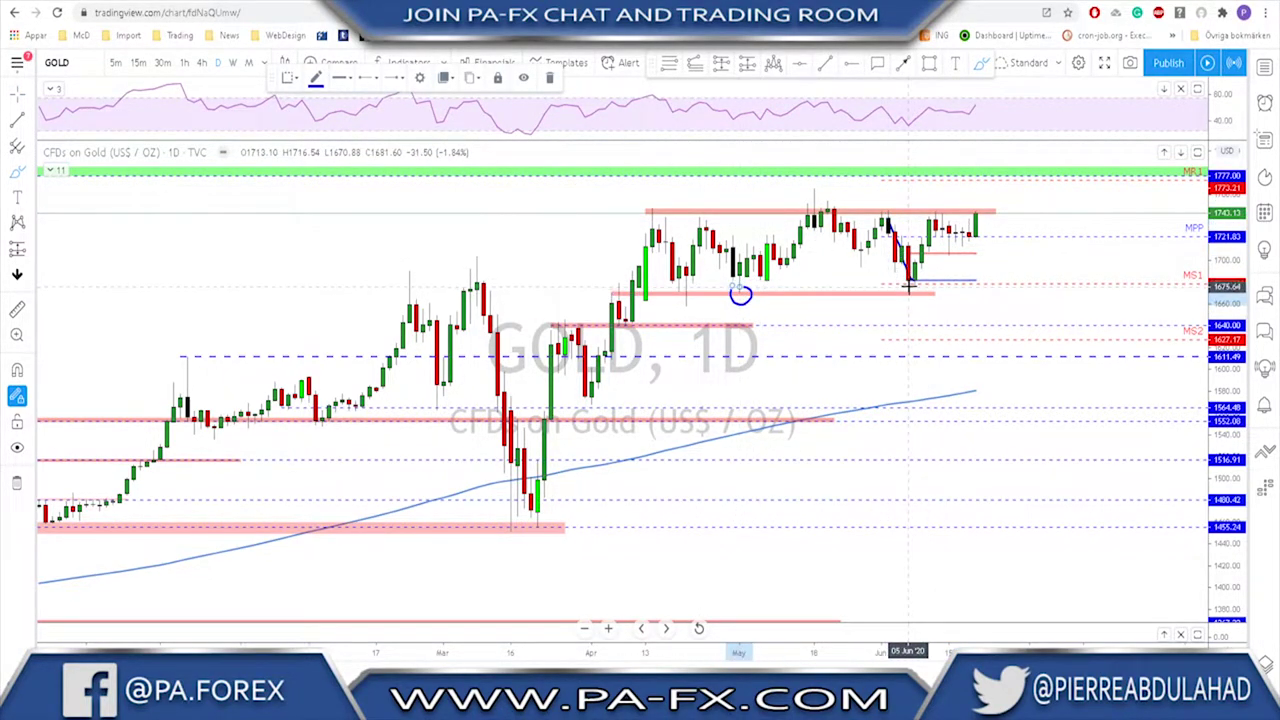
drag(908, 286, 940, 222)
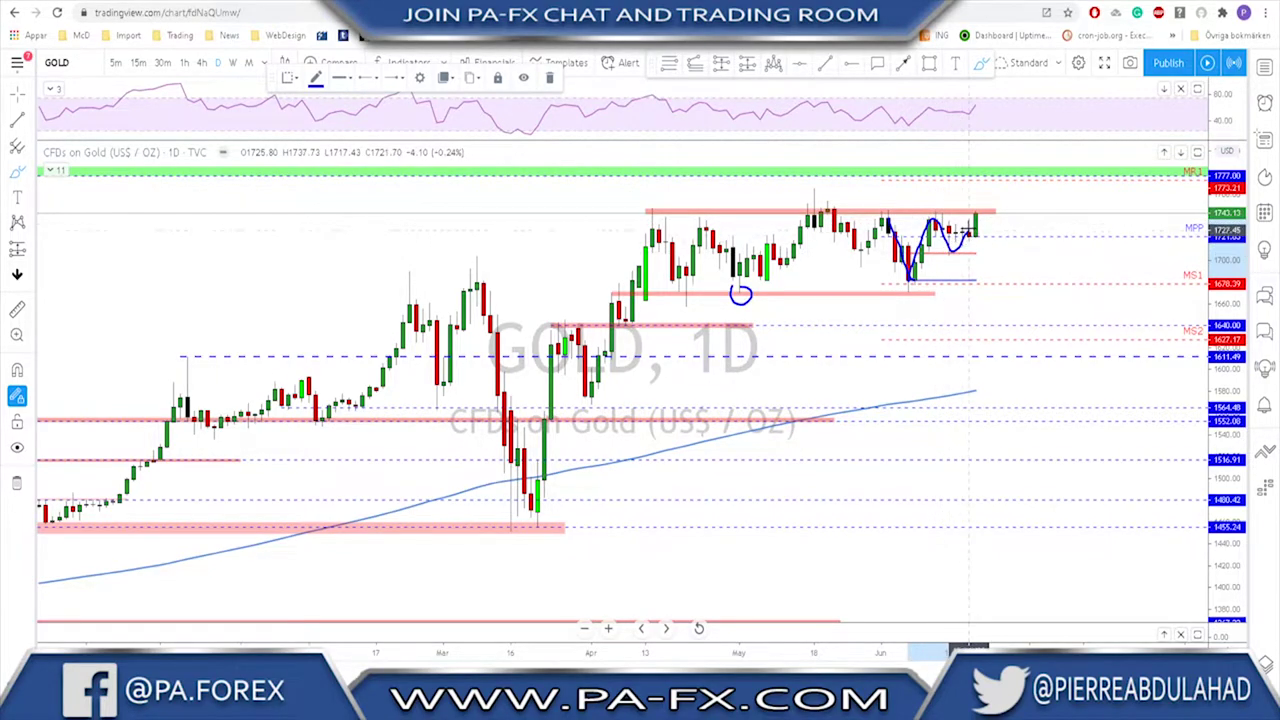
key(ctrl+z)
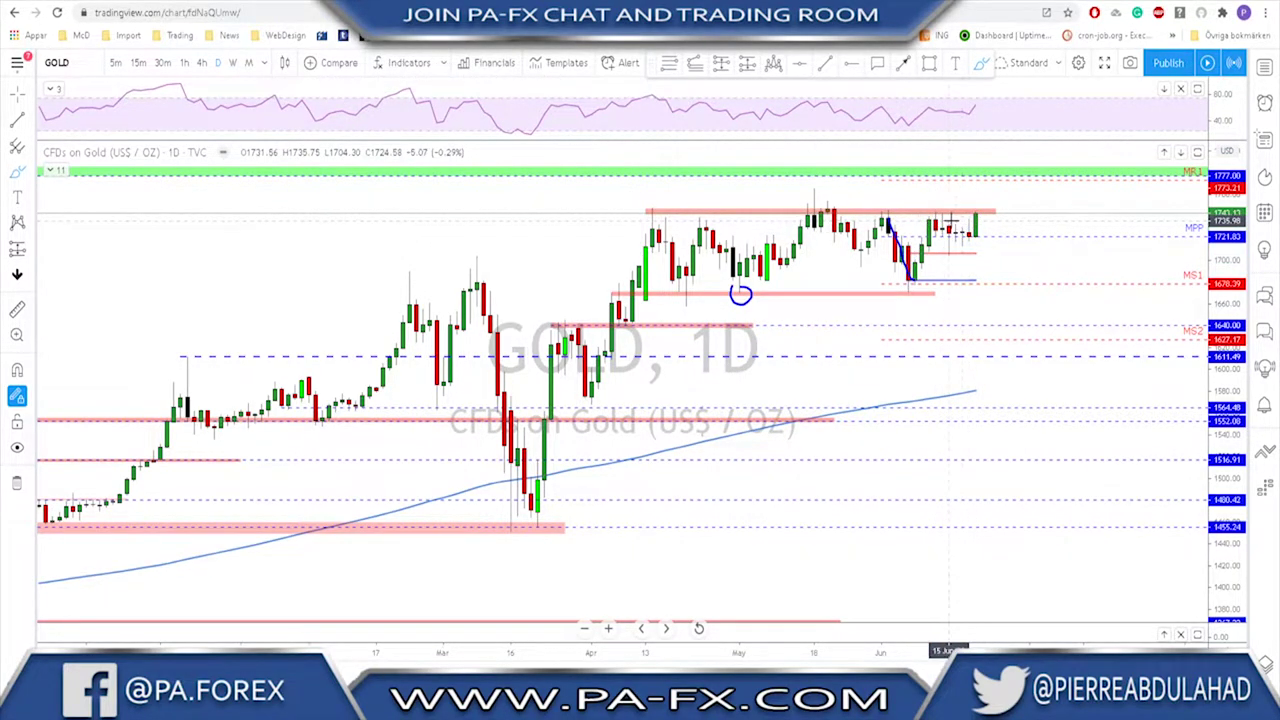
Brush a short decline under the upper red zone and undo it along with the remaining brush marks
drag(938, 211, 963, 219)
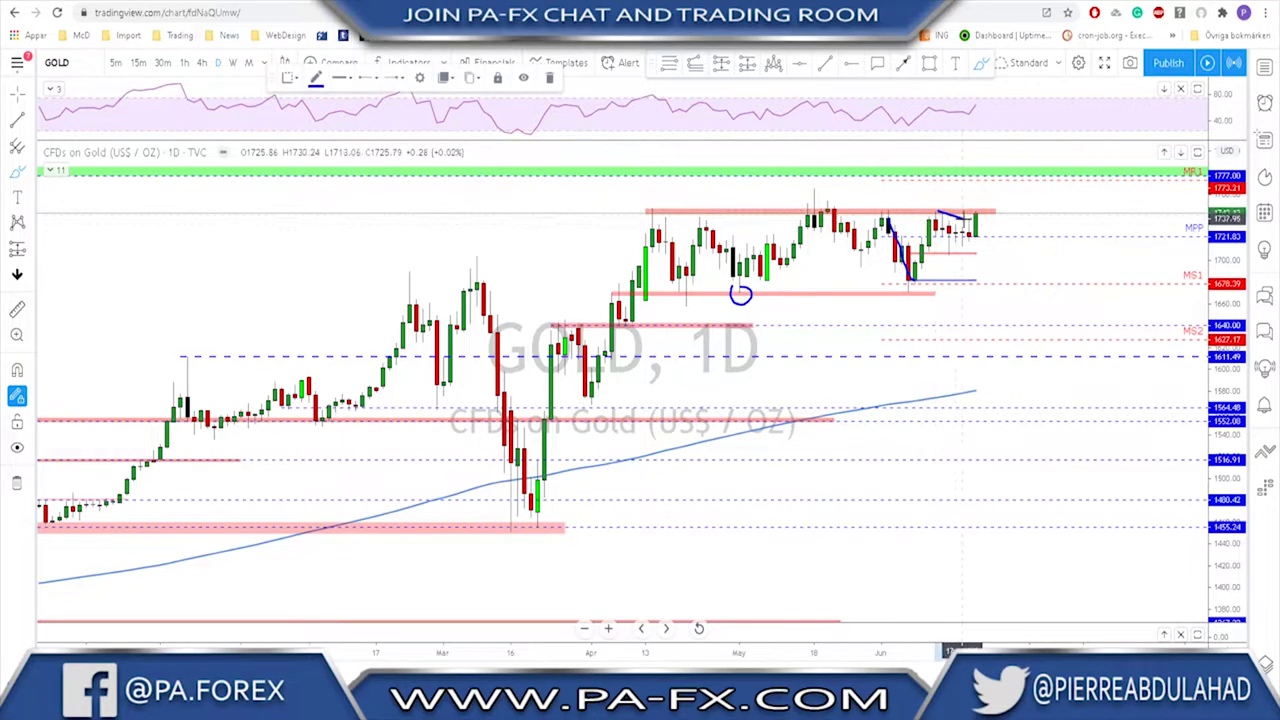
key(ctrl+z)
drag(902, 242, 909, 249)
click(905, 253)
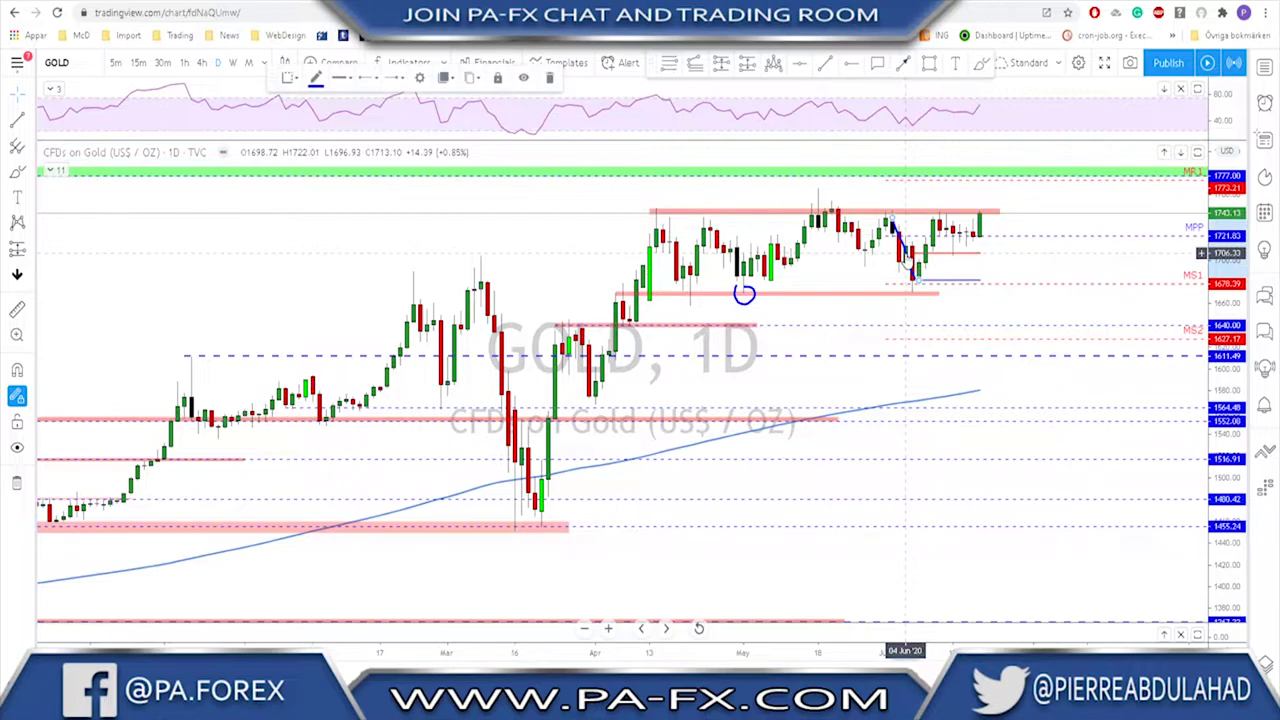
key(ctrl+z)
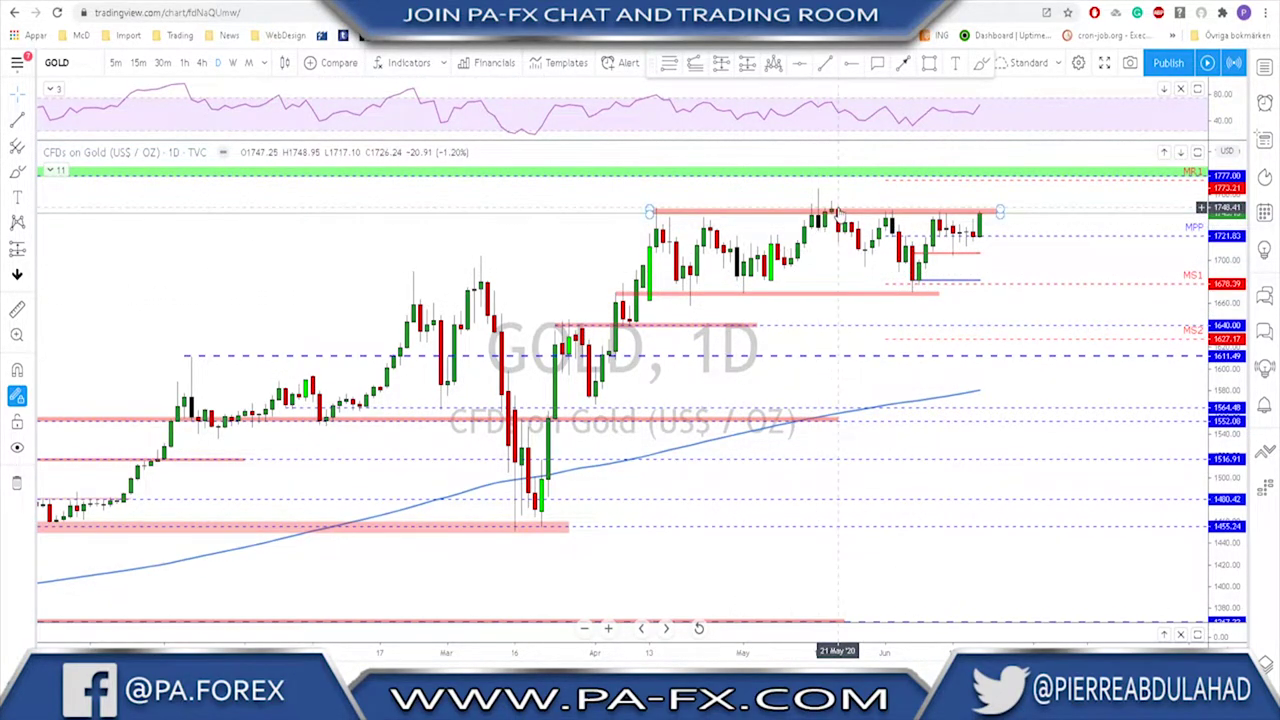
Set the GOLD chart to the 4-hour timeframe and examine the latest candles at the red resistance zone
scroll(868, 216, down, 1)
scroll(883, 216, up, 1)
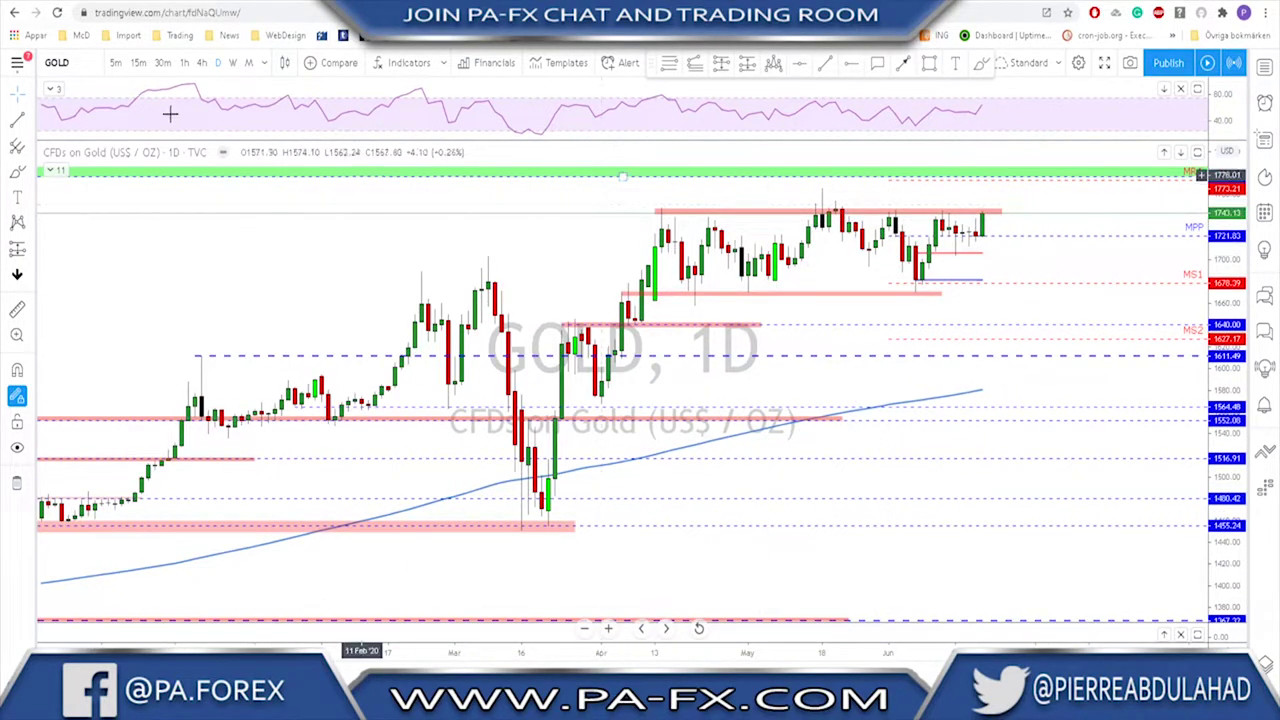
click(202, 63)
scroll(1057, 268, down, 3)
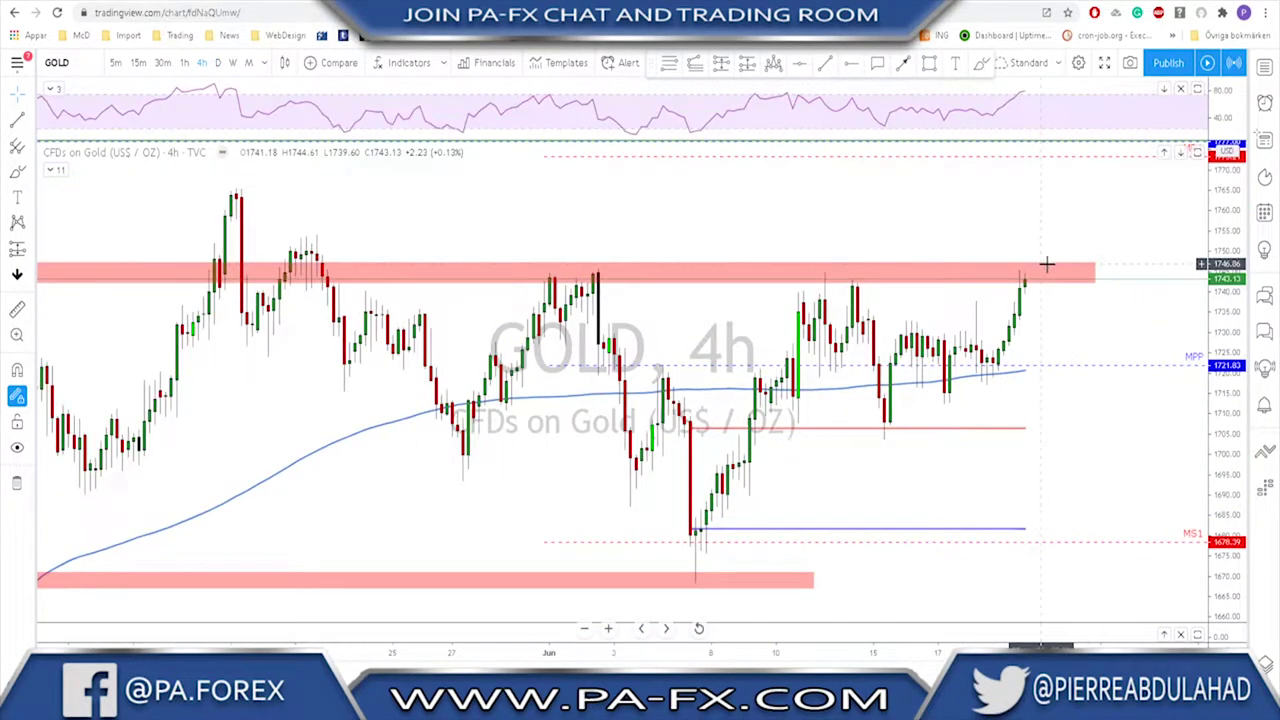
scroll(1068, 273, up, 3)
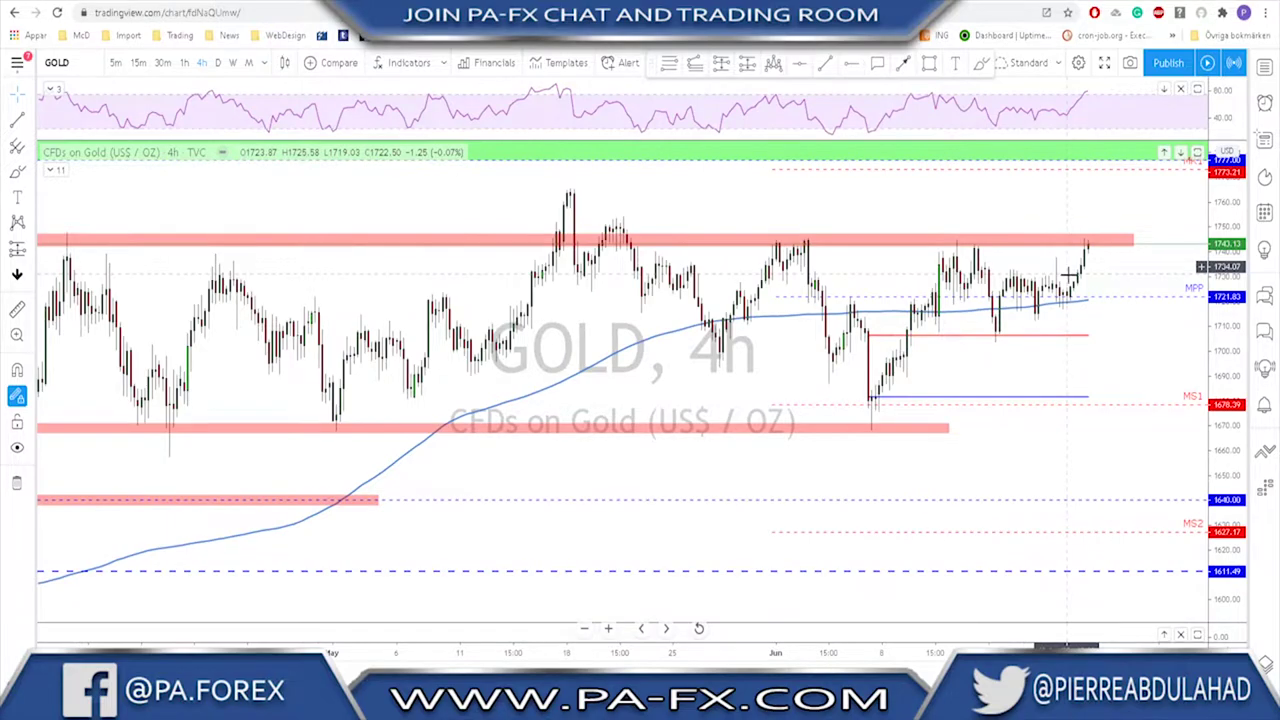
Brush a GOLD drop from resistance to the thin red line with a rebound, circle the previous and projected lows, and undo the marks
click(982, 64)
mouse_move(1084, 258)
mouse_down()
mouse_move(1102, 246)
mouse_move(1118, 330)
mouse_up()
drag(976, 330, 986, 332)
drag(1124, 324, 1124, 338)
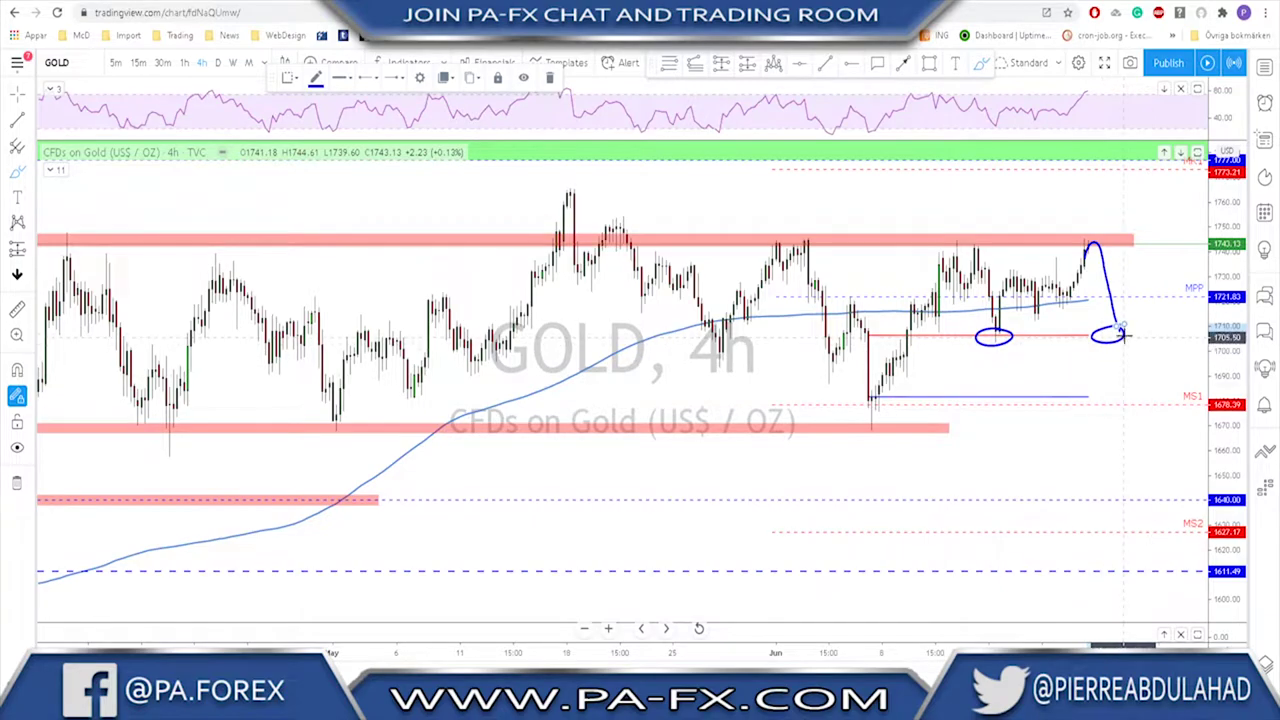
drag(1120, 326, 1146, 252)
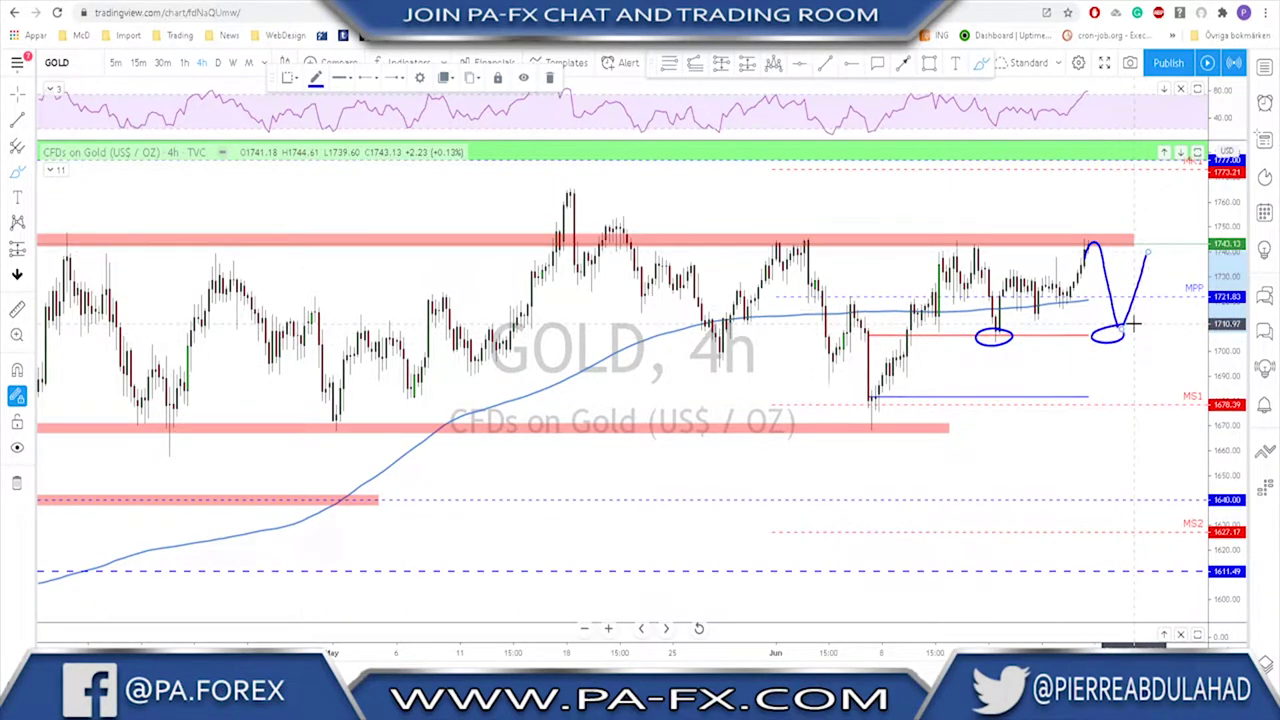
key(ctrl+z)
key(ctrl+z)
key(ctrl+z)
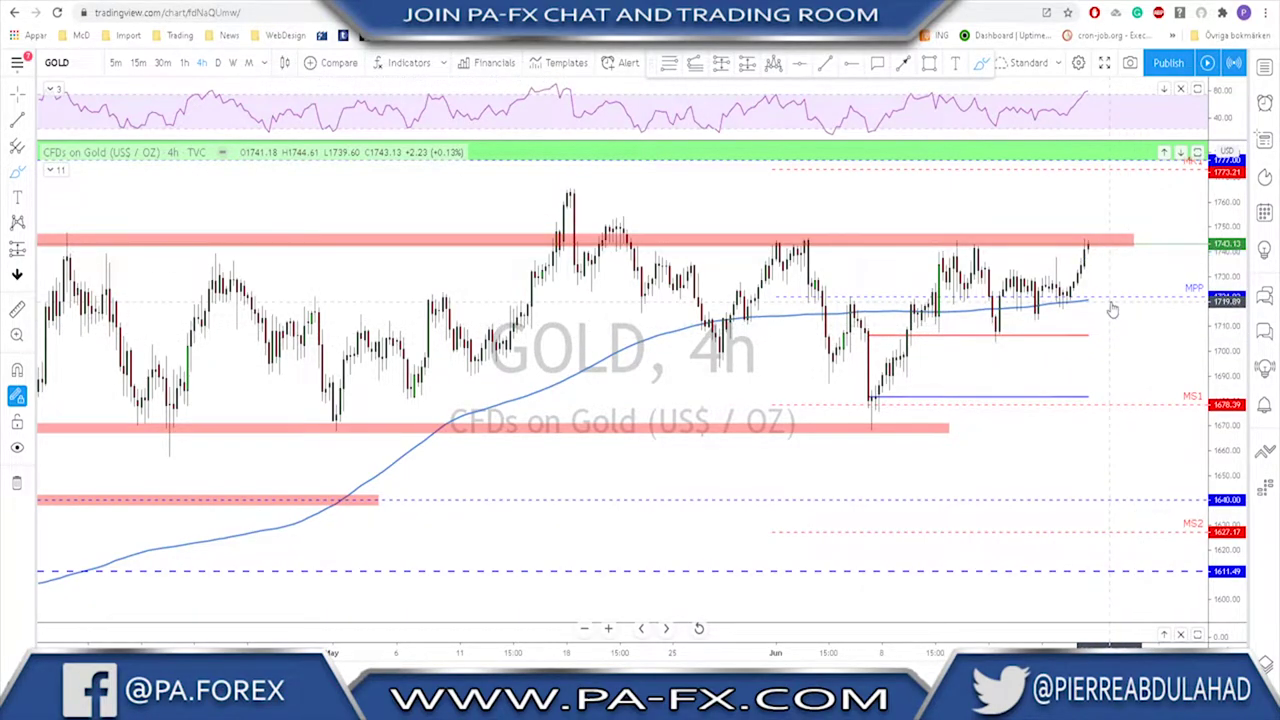
Brush a GOLD breakout above the red resistance zone with a retest and a rise to the green zone, and remove the stroke
scroll(1112, 310, down, 5)
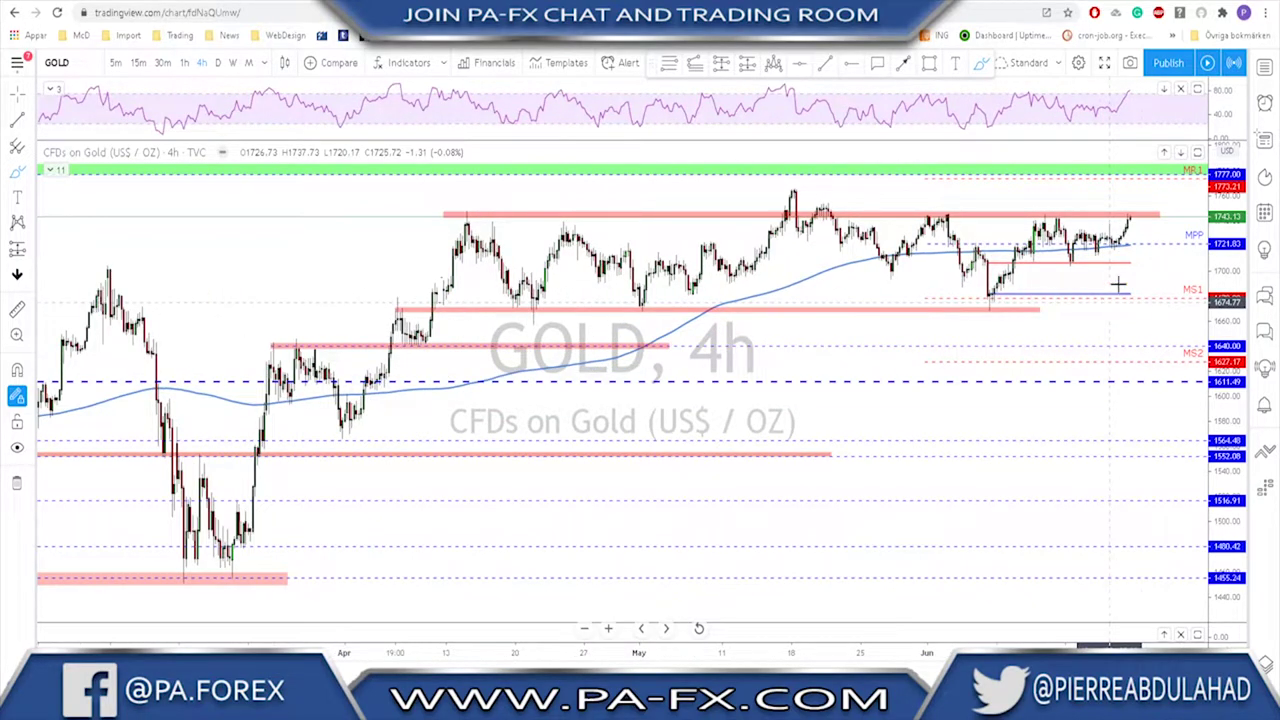
drag(1123, 240, 1129, 196)
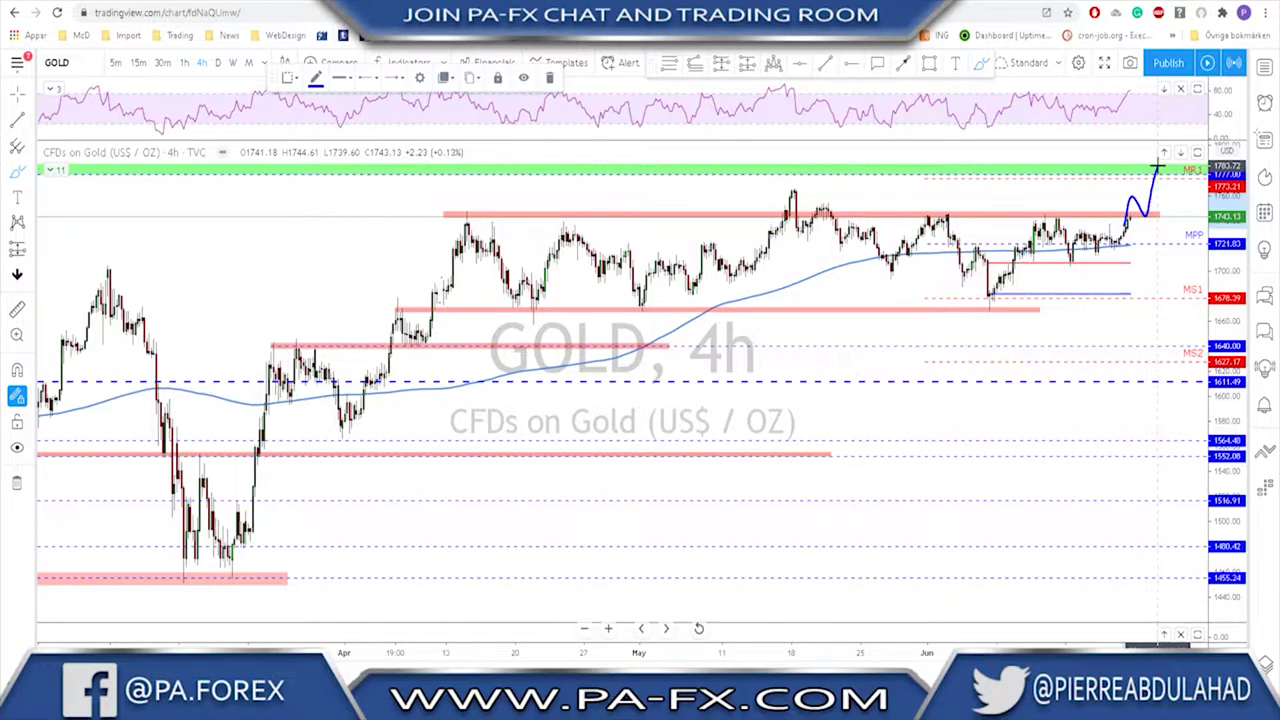
key(Delete)
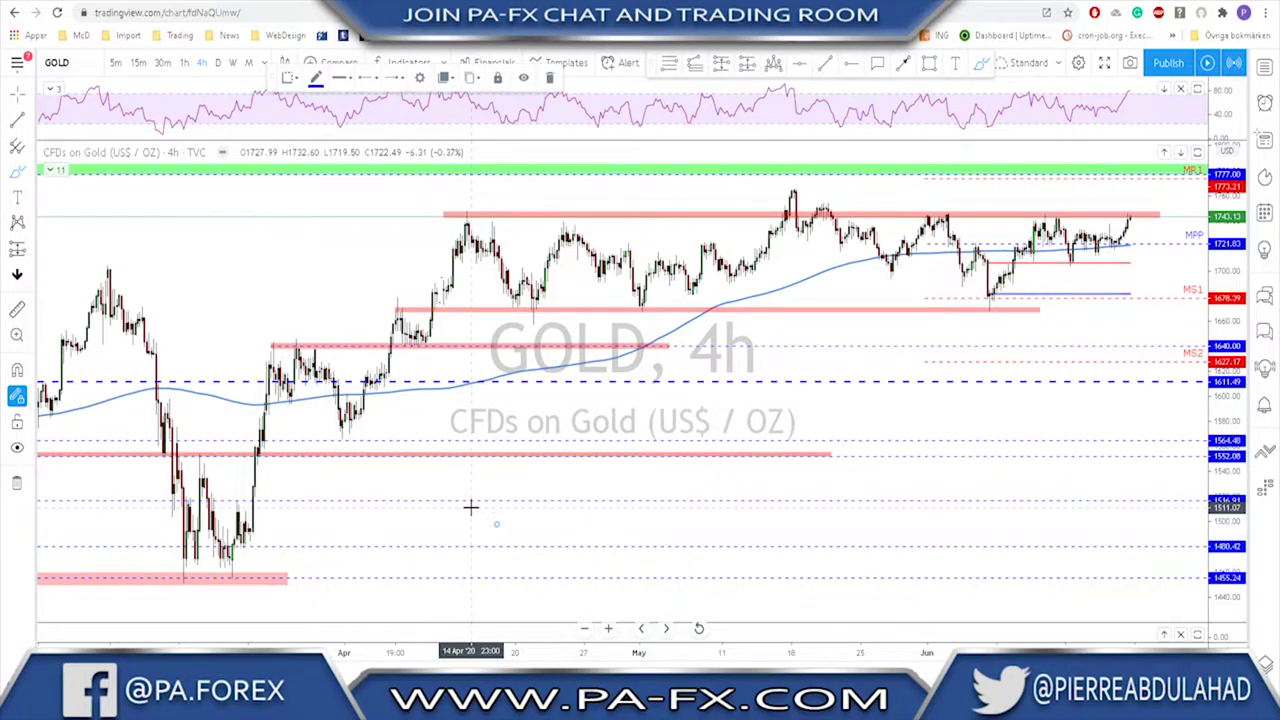
Switch to the EURUSD chart on the daily timeframe and bring the June candles into close view
key(Down)
scroll(674, 421, up, 1)
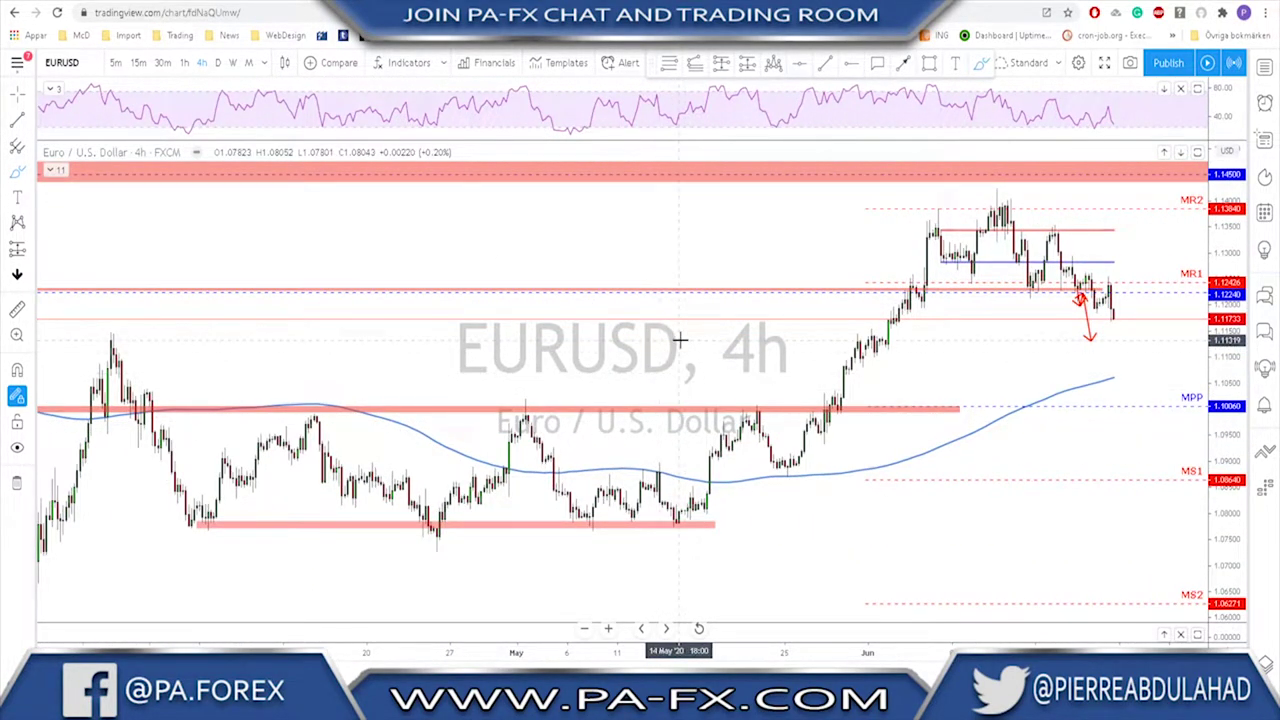
click(218, 62)
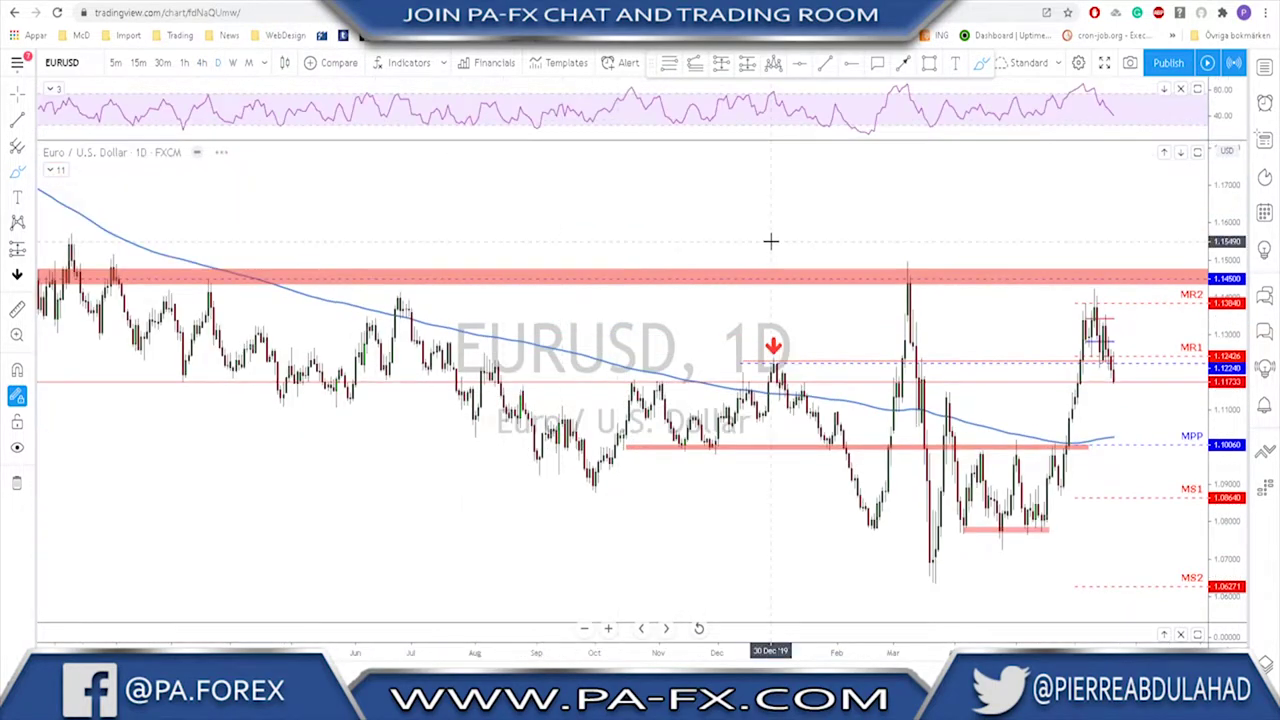
scroll(772, 250, up, 4)
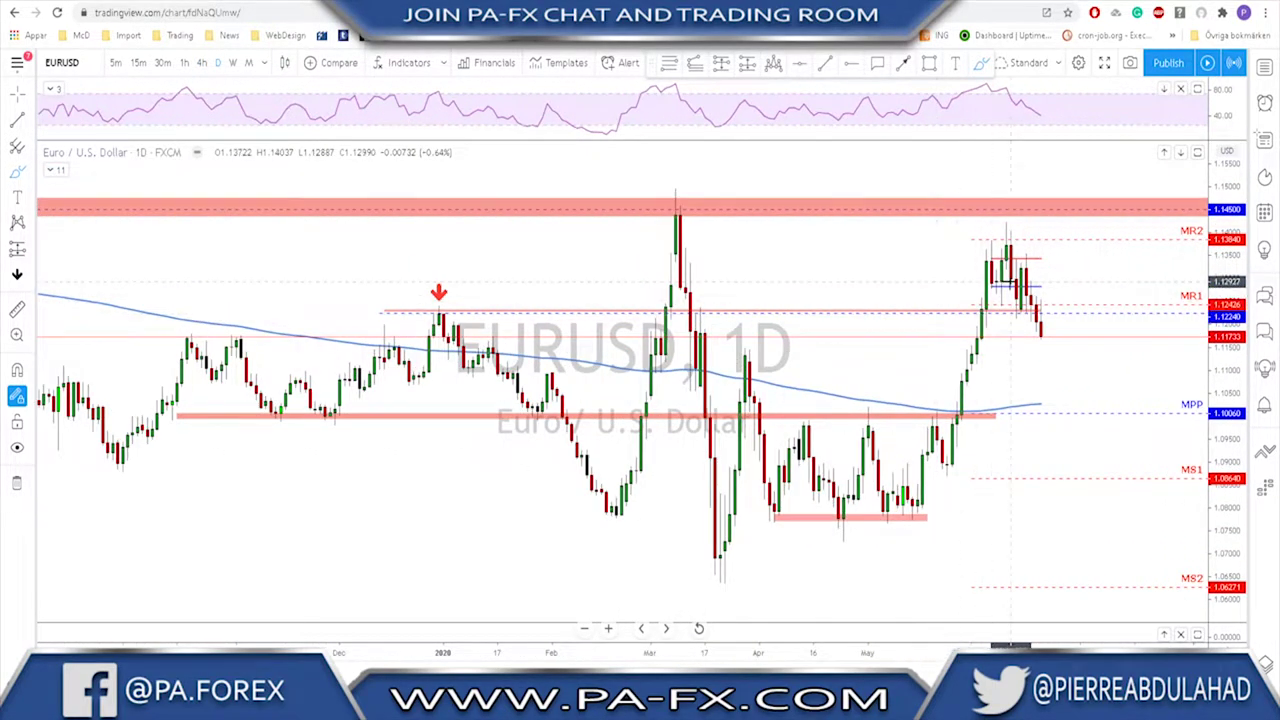
scroll(930, 280, up, 3)
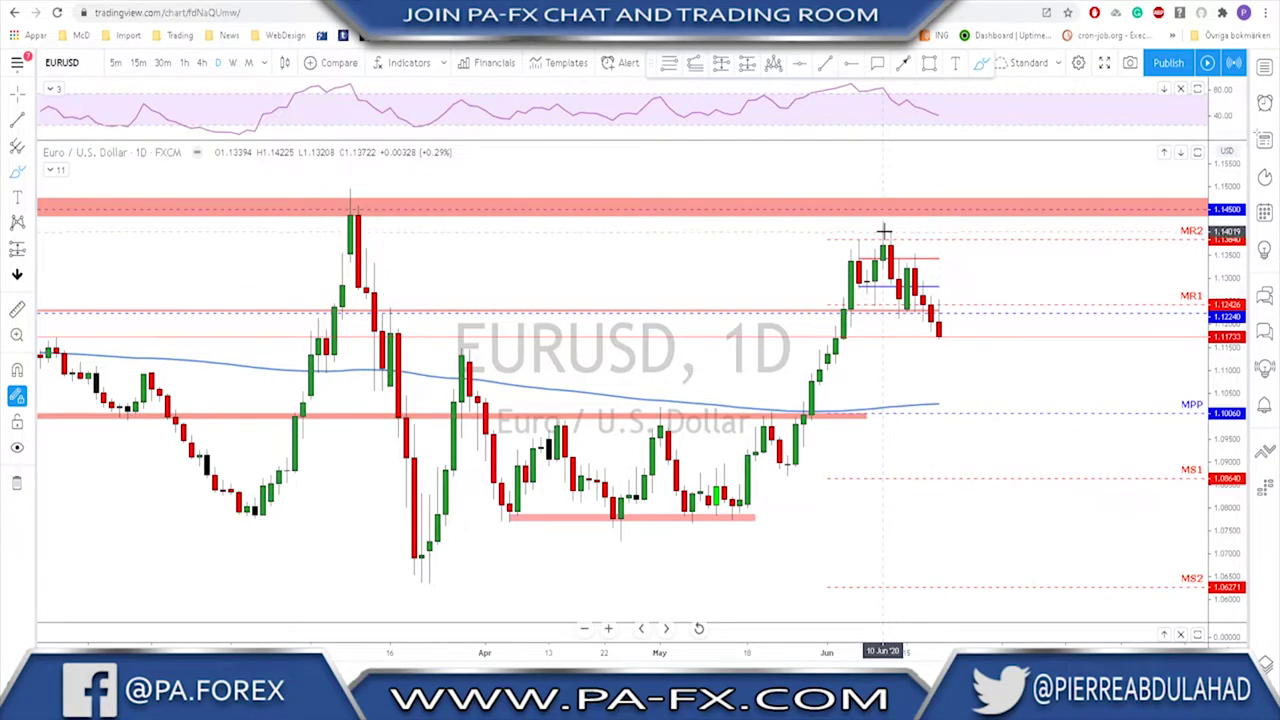
Brush the mid-June EURUSD swings with the low circled, mark the lower high, underline the 1.1224 level, and brush a hook over the early June rally
mouse_move(881, 228)
mouse_down()
mouse_move(900, 298)
mouse_move(938, 316)
mouse_move(900, 320)
mouse_move(906, 301)
mouse_up()
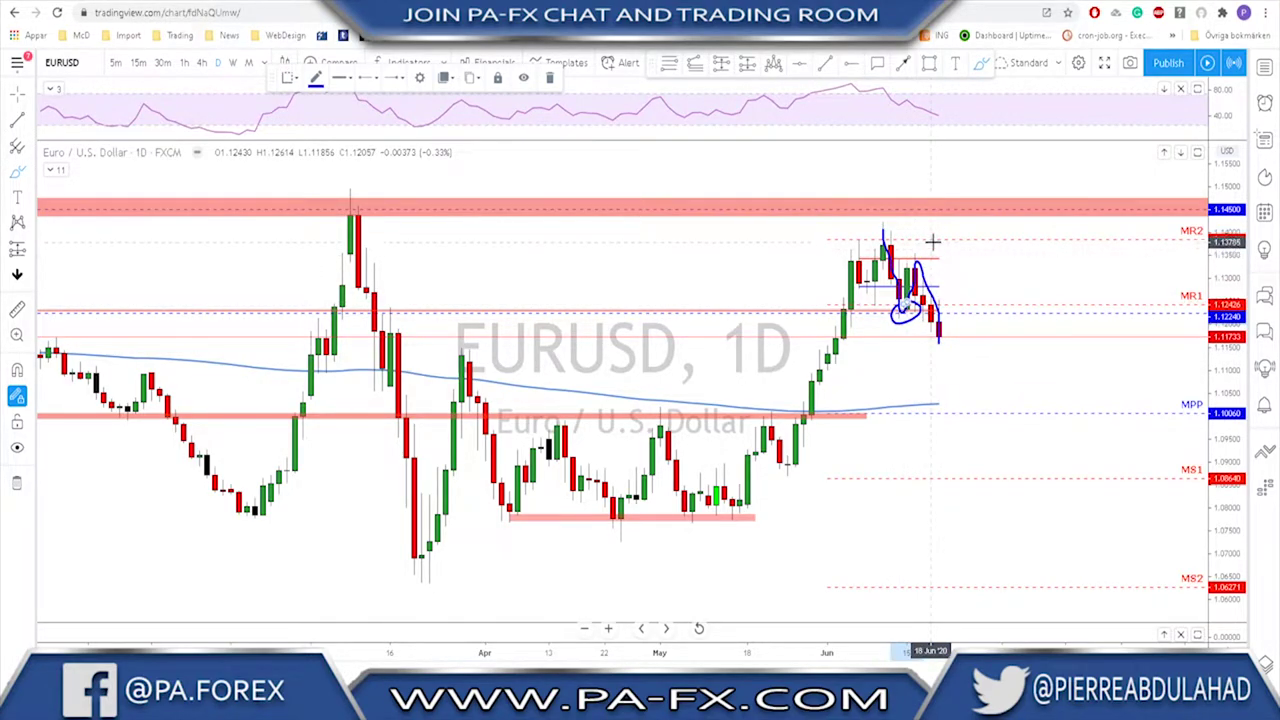
drag(917, 242, 930, 260)
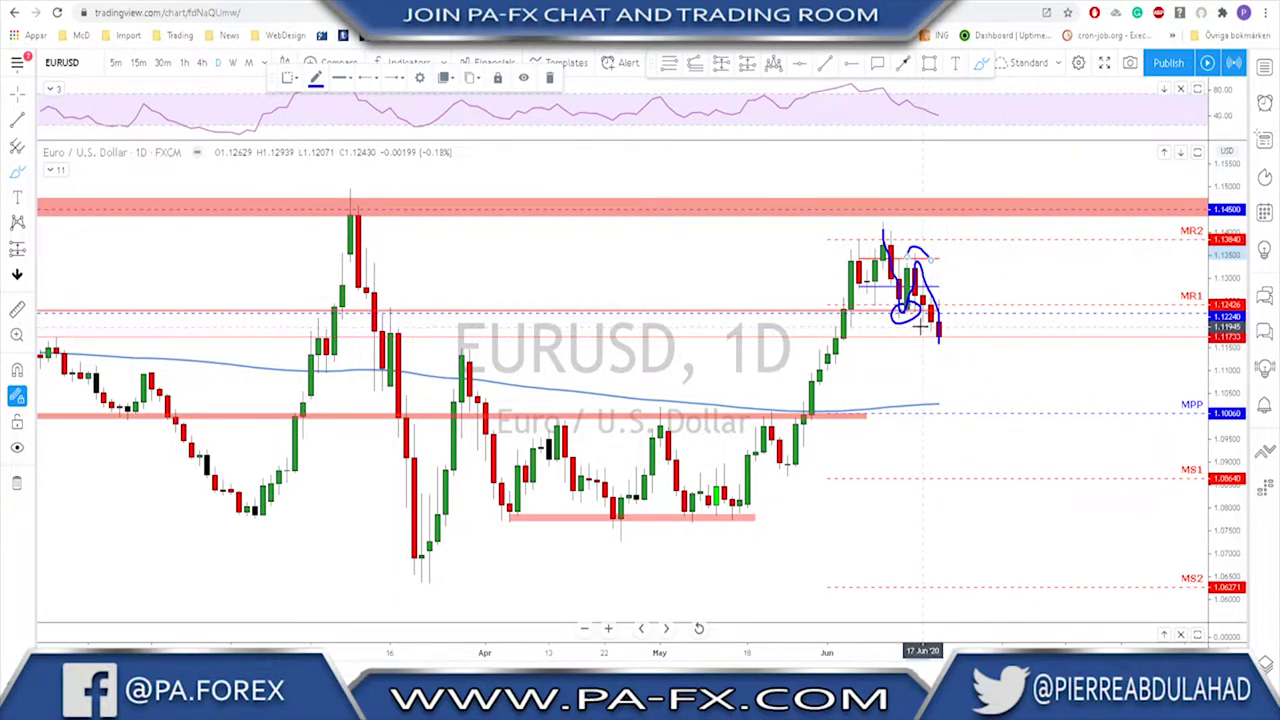
drag(887, 312, 971, 310)
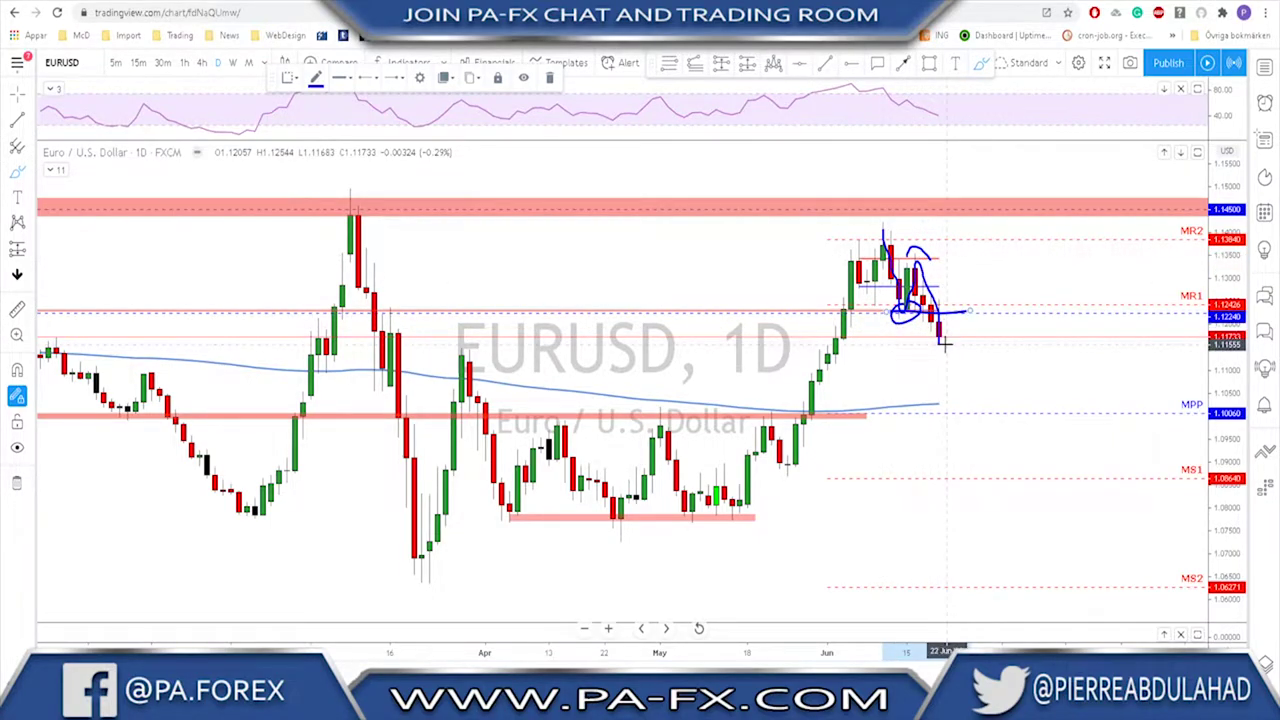
mouse_move(911, 360)
mouse_down()
mouse_move(778, 372)
mouse_move(810, 383)
mouse_up()
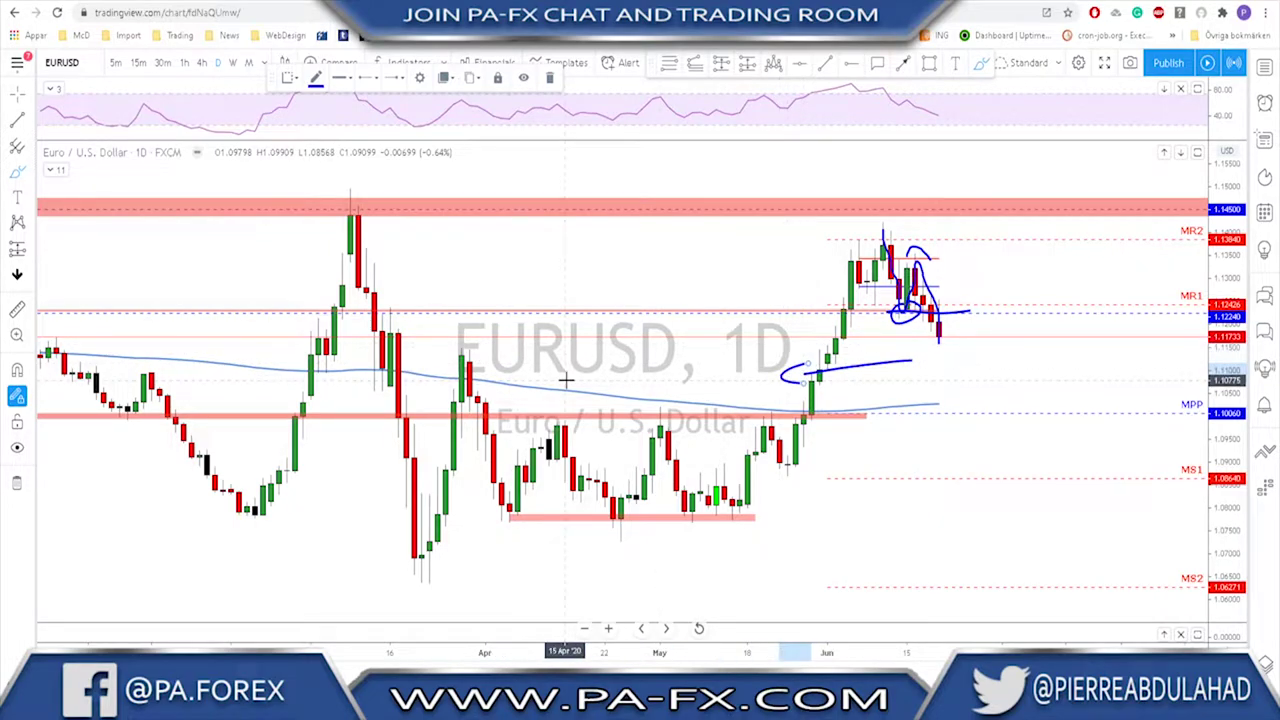
Circle the late March high on EURUSD and undo all the brush marks on the daily chart
key(ctrl+z)
key(ctrl+z)
key(ctrl+z)
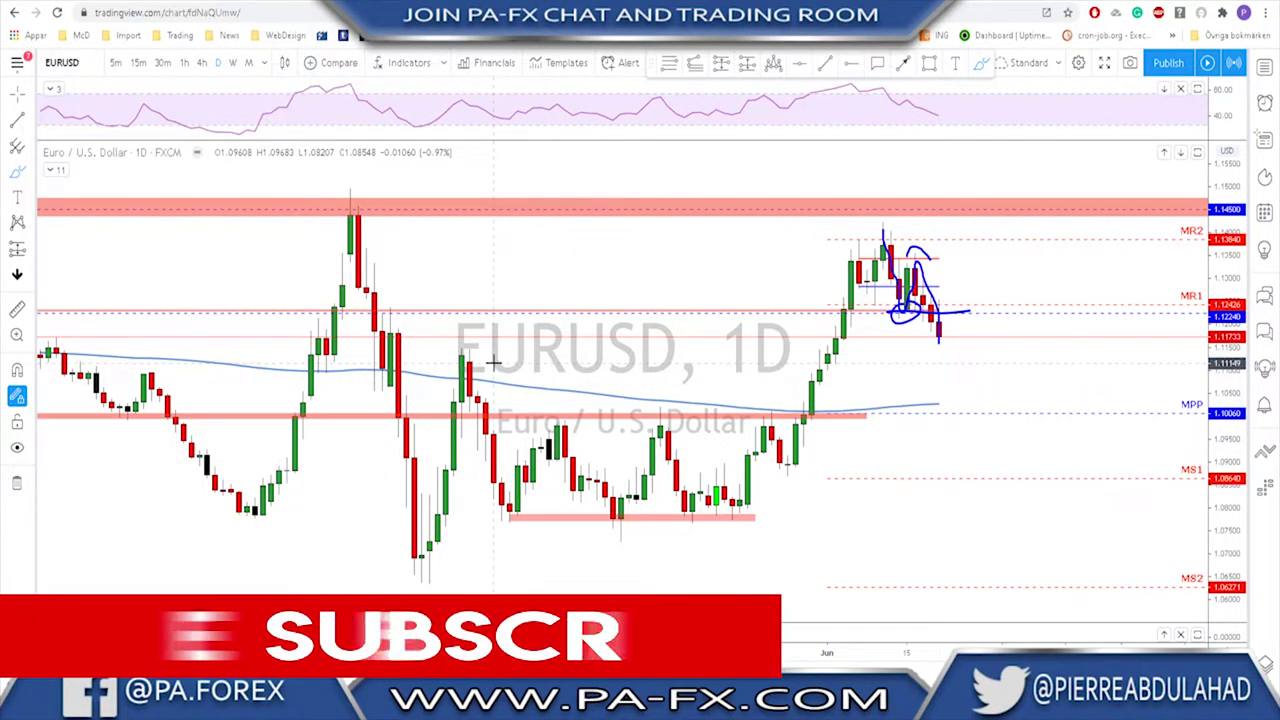
drag(445, 350, 468, 340)
key(ctrl+z)
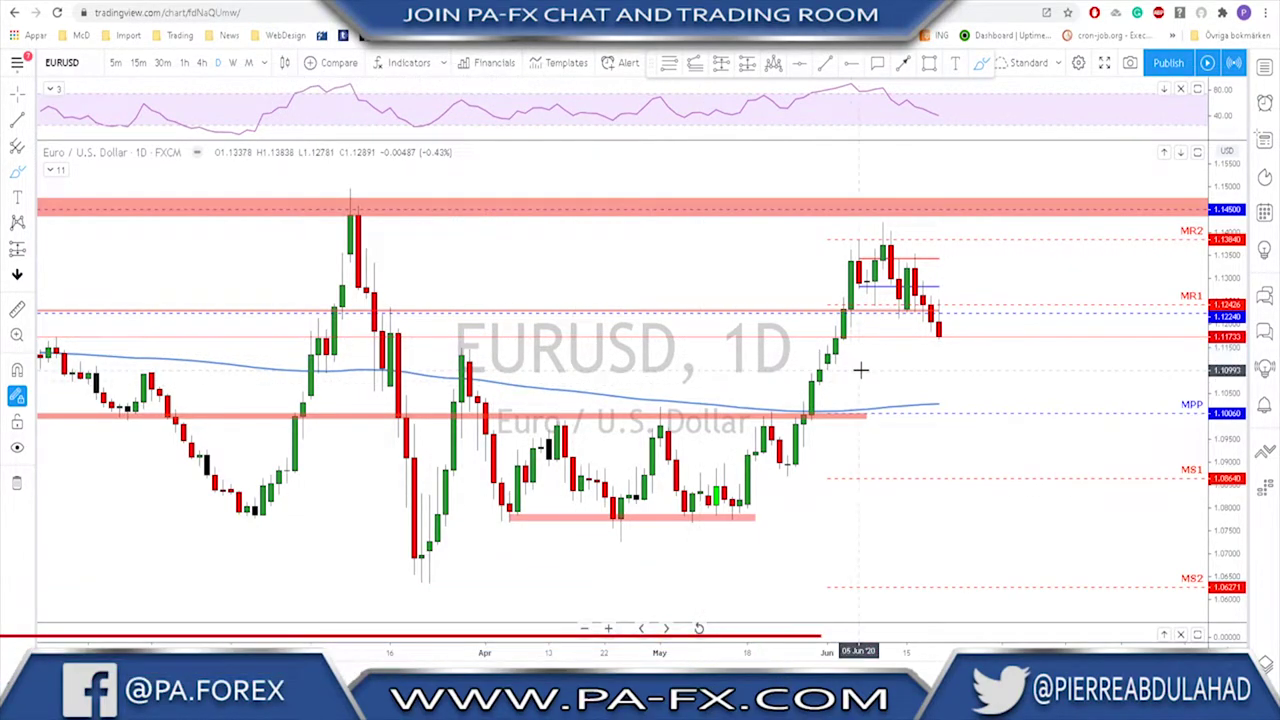
Brush a EURUSD drop to the monthly pivot with a rebound, circle the two previous May highs there, and undo the marks
scroll(868, 389, up, 1)
scroll(889, 371, down, 4)
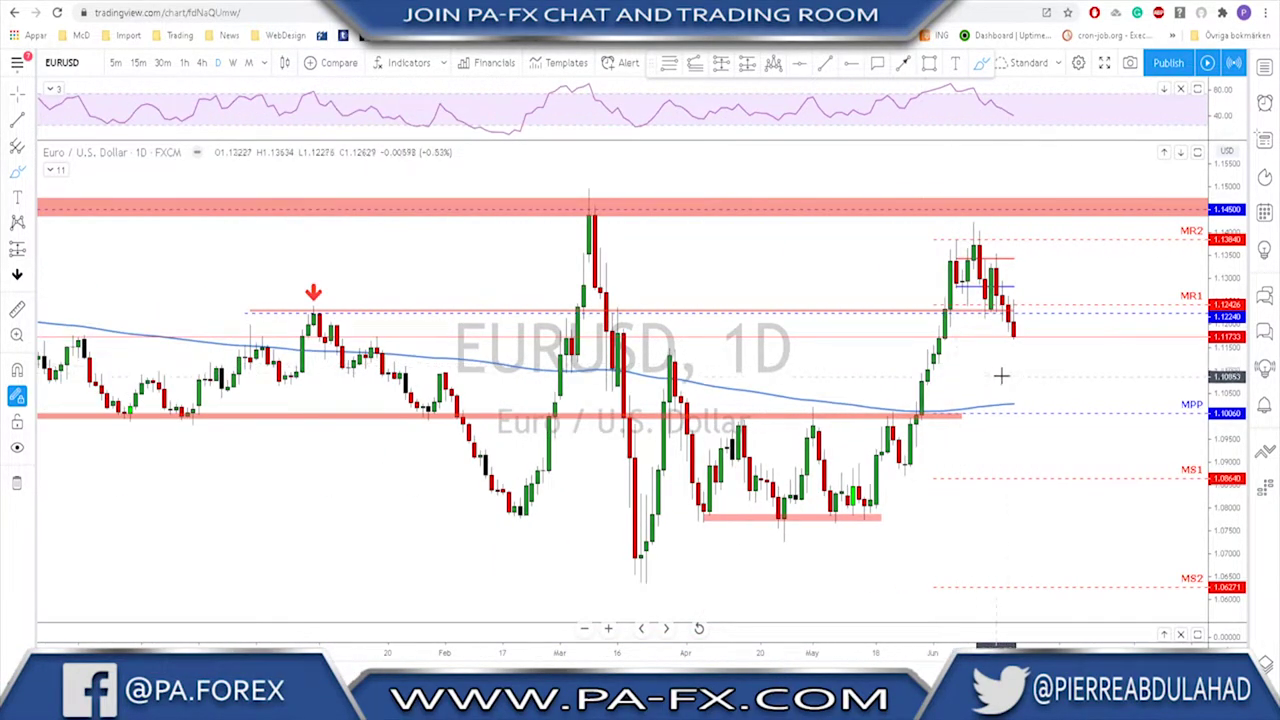
drag(1010, 328, 1028, 408)
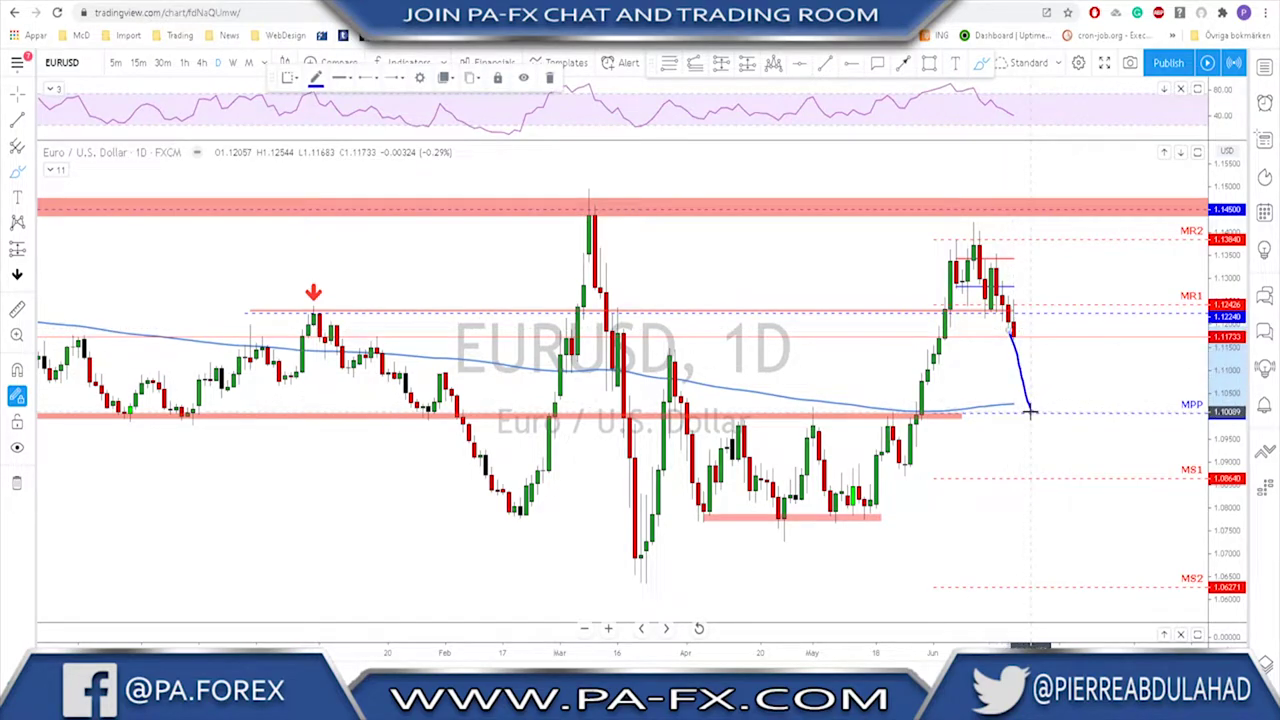
drag(906, 416, 904, 420)
mouse_move(800, 425)
mouse_down()
mouse_move(835, 402)
mouse_move(804, 427)
mouse_up()
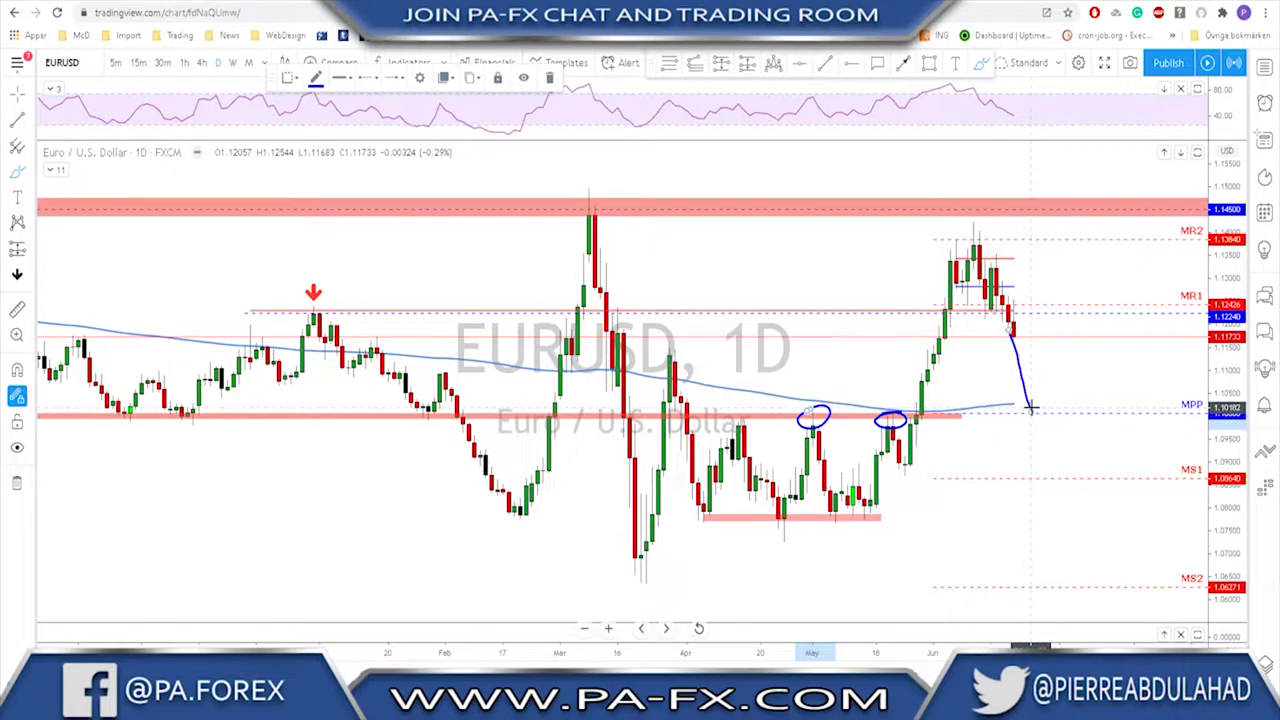
drag(1034, 417, 1052, 348)
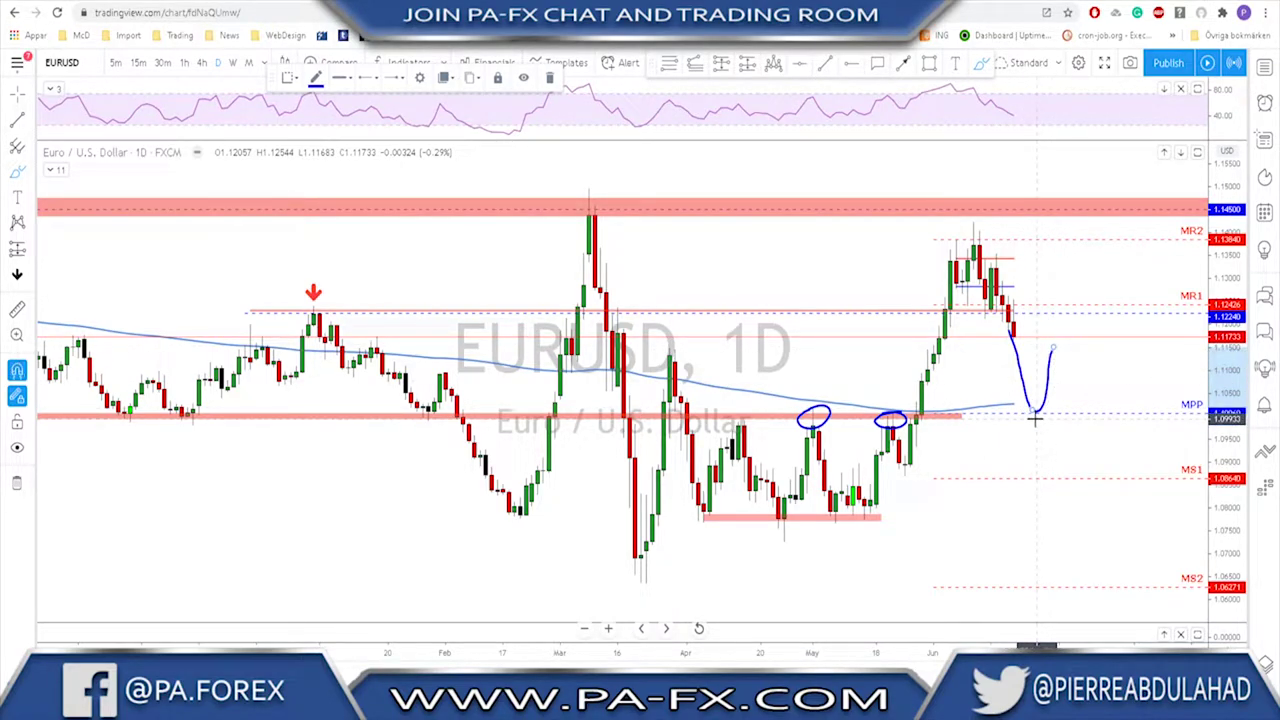
key(ctrl+z)
key(ctrl+z)
key(ctrl+z)
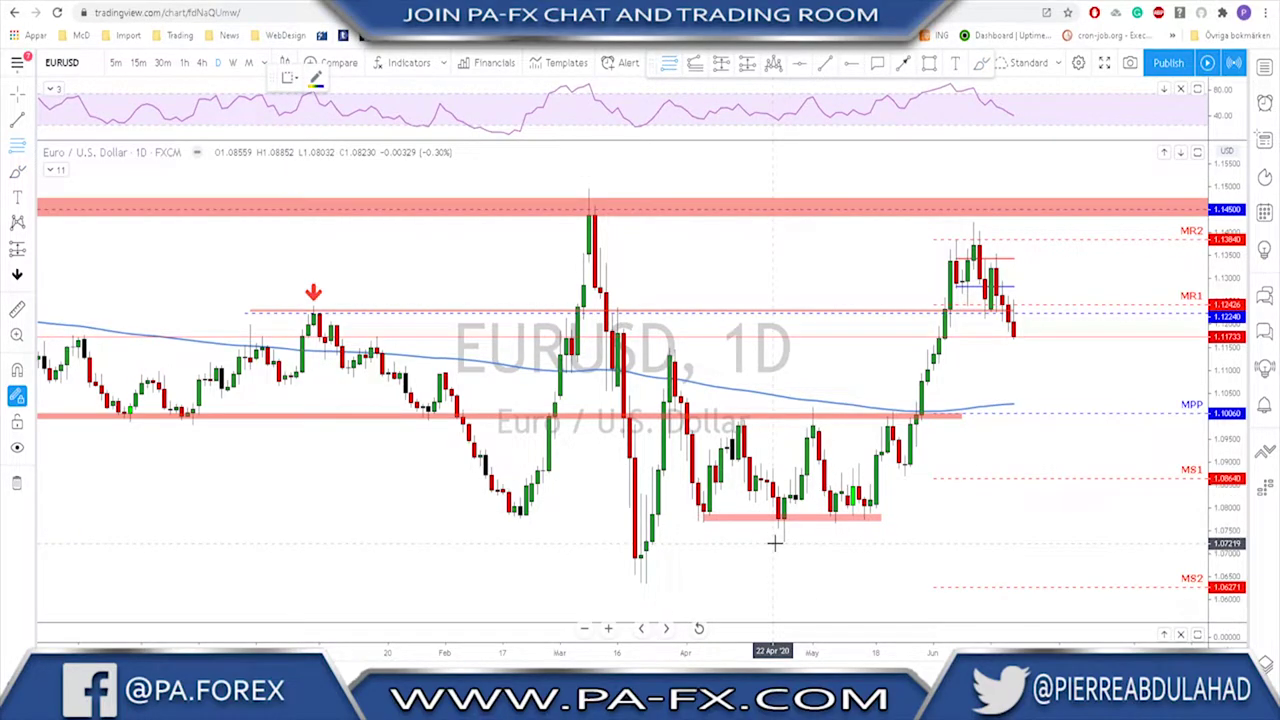
Draw a Fibonacci retracement on daily EURUSD from the late April low at about 1.0722 to the June high at about 1.1422
click(773, 543)
click(1070, 221)
scroll(969, 380, up, 1)
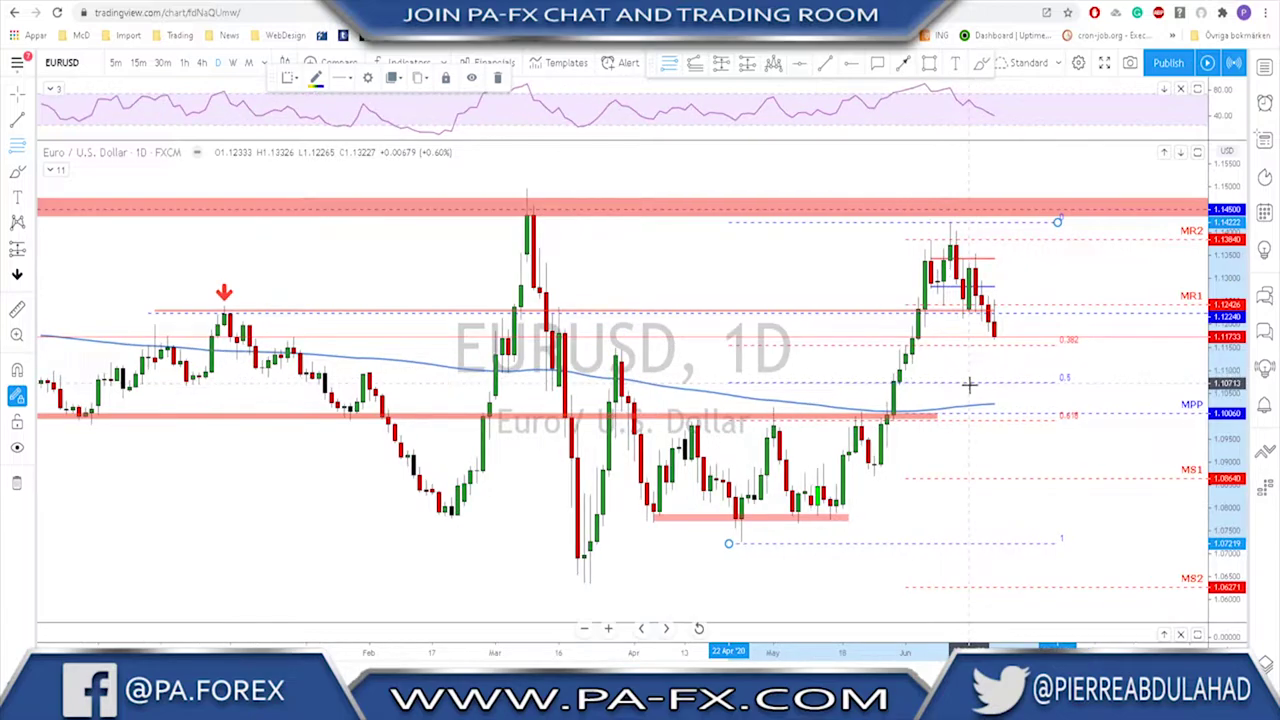
Circle the 0.618 level, monthly pivot, moving average and prior highs, brush a line through this confluence, and remove the marks
click(980, 66)
mouse_move(1067, 409)
mouse_down()
mouse_move(1052, 420)
mouse_move(1060, 407)
mouse_up()
drag(1190, 397, 1195, 400)
mouse_move(1000, 397)
mouse_down()
mouse_move(1006, 428)
mouse_move(1000, 398)
mouse_up()
mouse_move(890, 411)
mouse_down()
mouse_move(748, 413)
mouse_move(694, 430)
mouse_move(880, 426)
mouse_up()
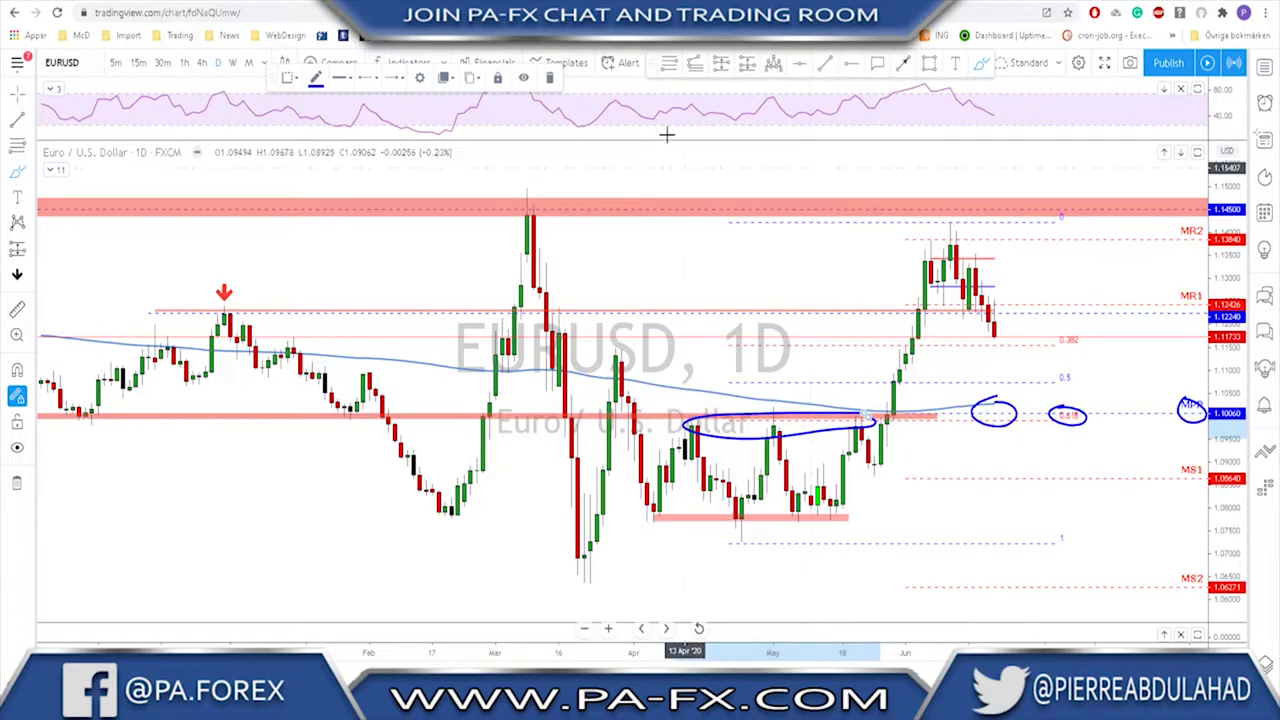
drag(757, 413, 1158, 422)
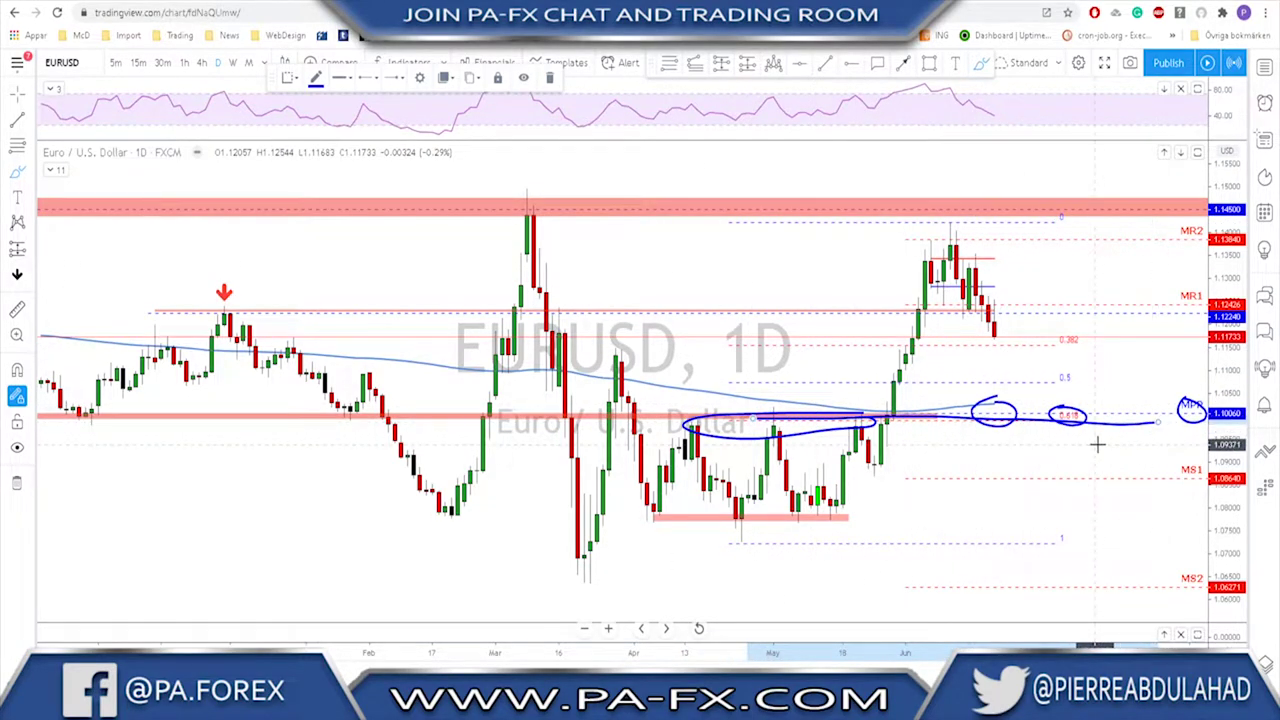
key(Delete)
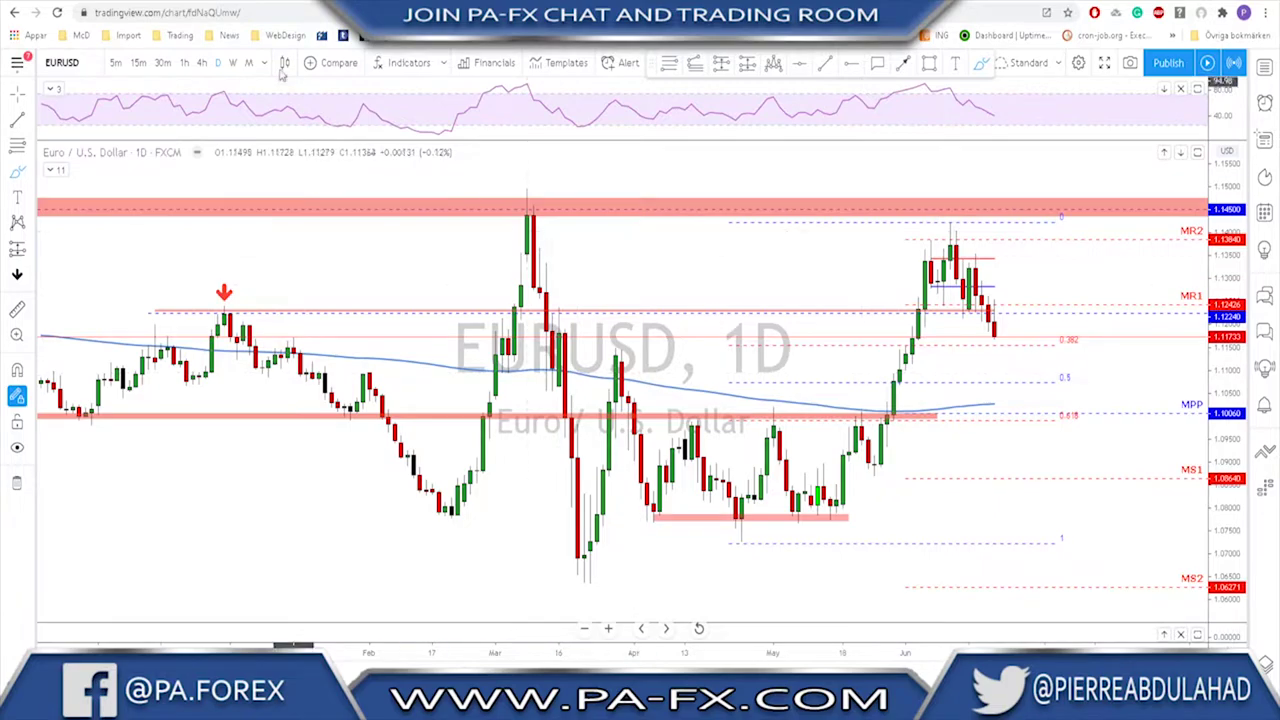
Set the EURUSD chart to the 1-hour timeframe, brush over the lower highs and downward path, and undo the marks
click(200, 64)
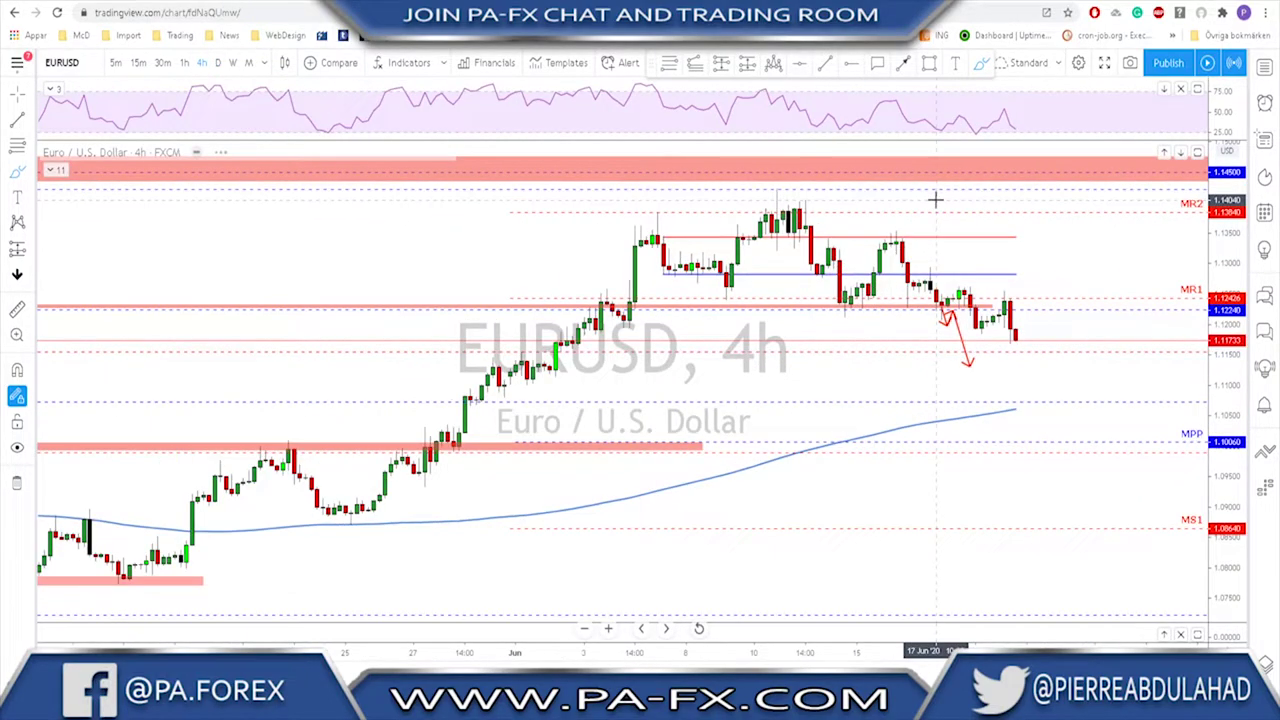
click(184, 63)
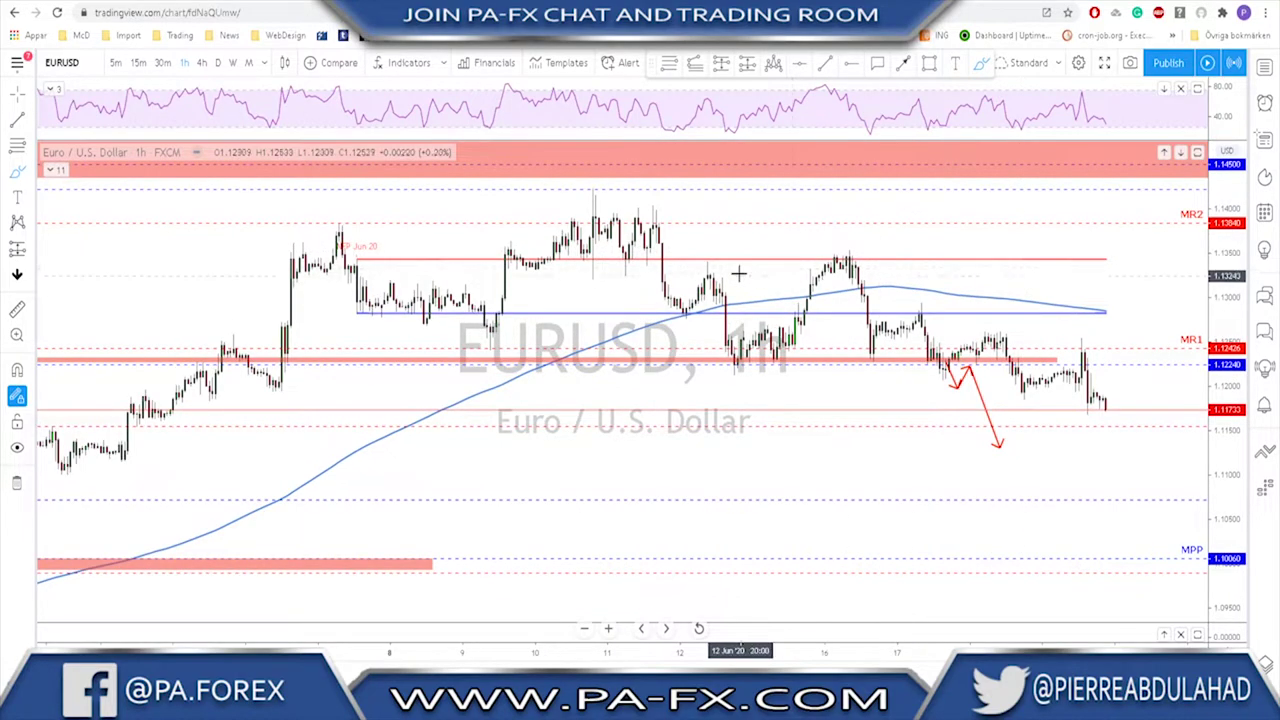
drag(620, 233, 697, 234)
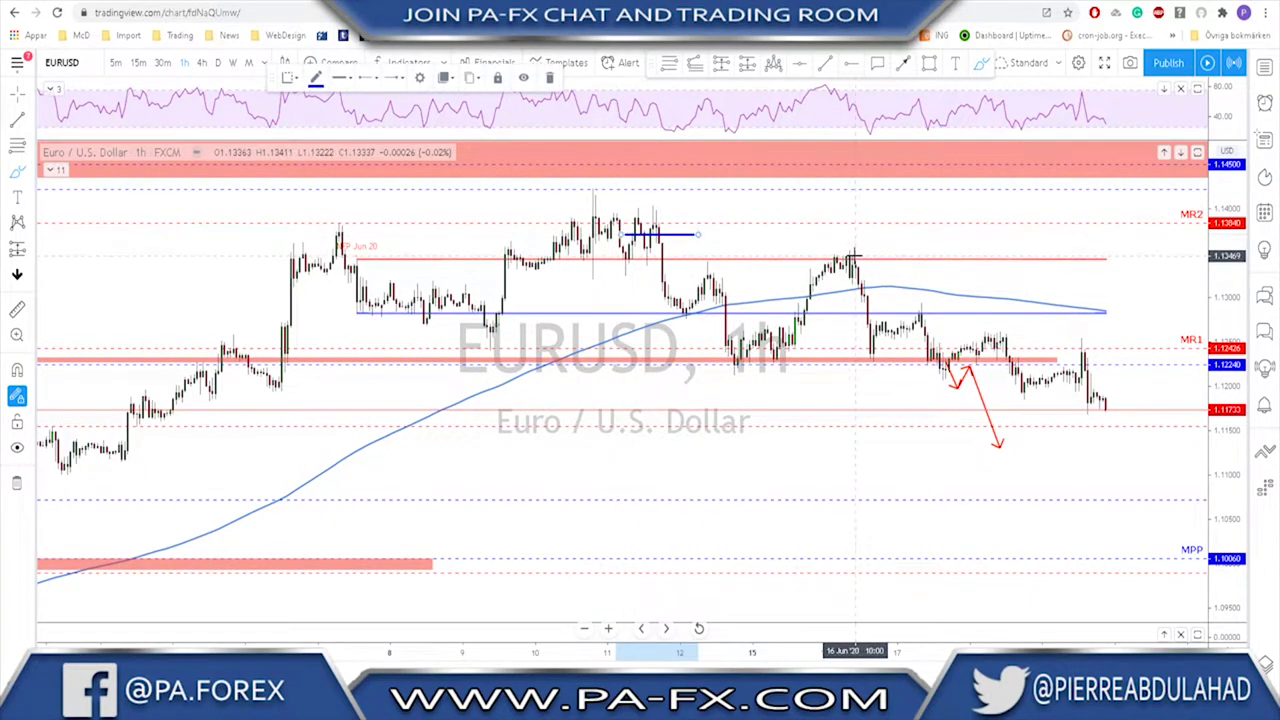
drag(826, 260, 843, 256)
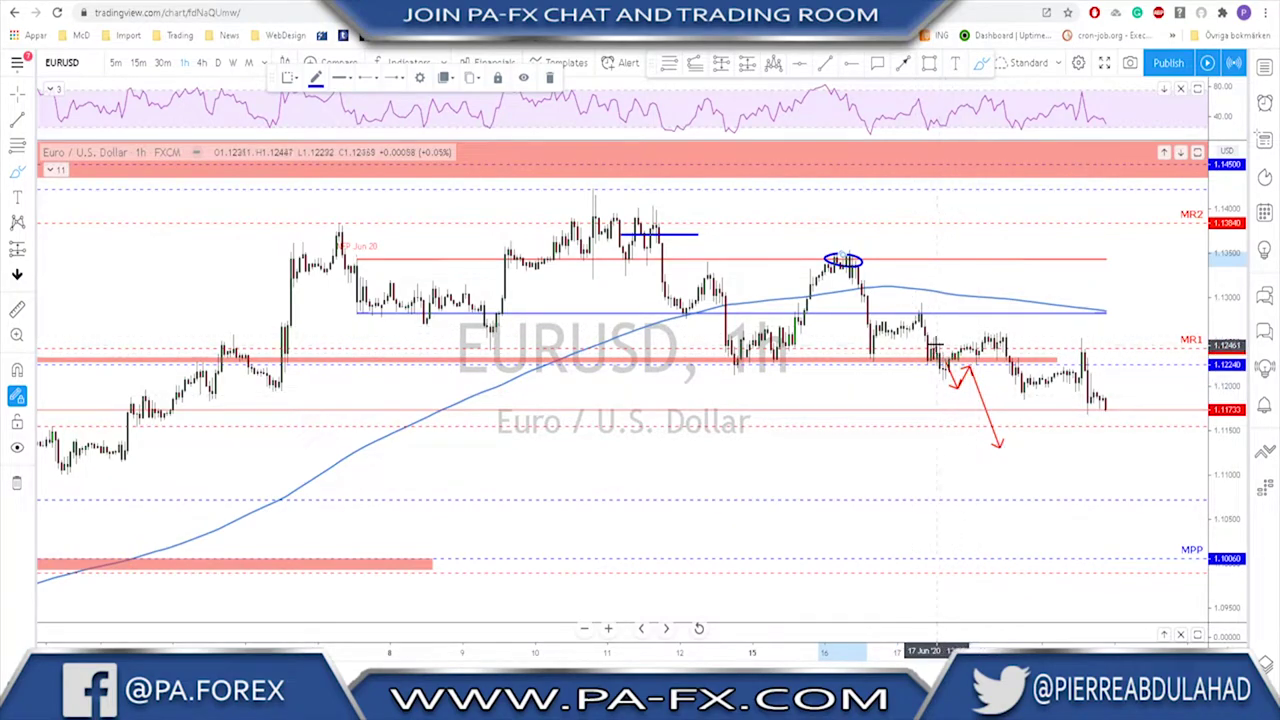
mouse_move(918, 316)
mouse_down()
mouse_move(958, 389)
mouse_move(967, 372)
mouse_move(997, 443)
mouse_up()
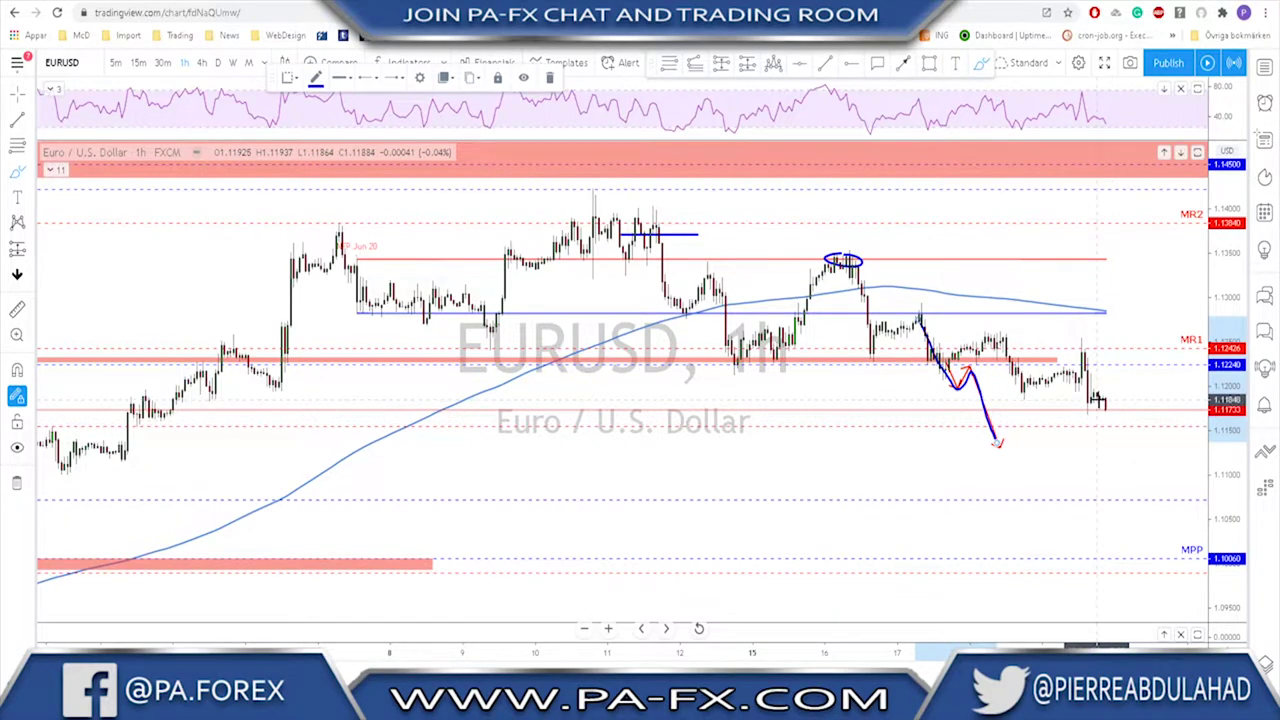
key(ctrl+z)
key(ctrl+z)
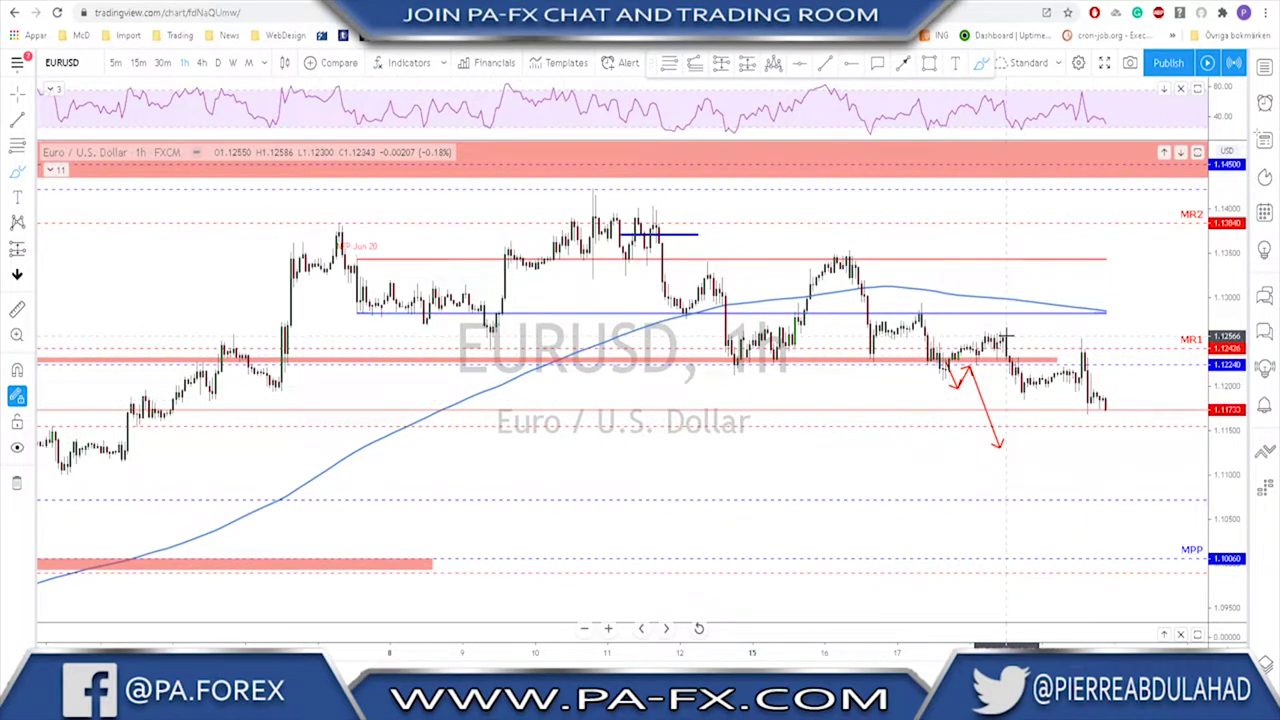
mouse_move(998, 338)
mouse_down()
mouse_move(1022, 394)
mouse_move(1074, 372)
mouse_move(1084, 352)
mouse_move(1145, 505)
mouse_up()
key(Escape)
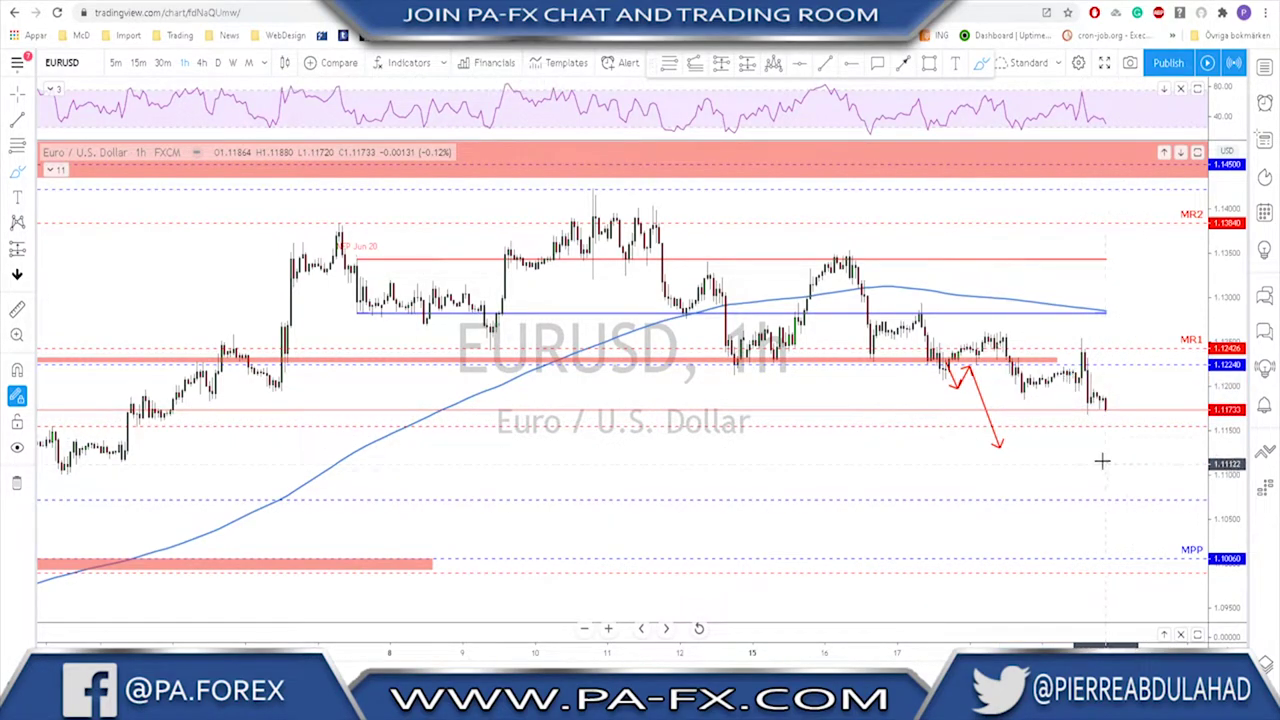
Brush a small EURUSD pullback to about 1.12 followed by a further drop, circle the projected lower high, and undo both marks
scroll(1095, 426, down, 2)
scroll(1094, 420, up, 2)
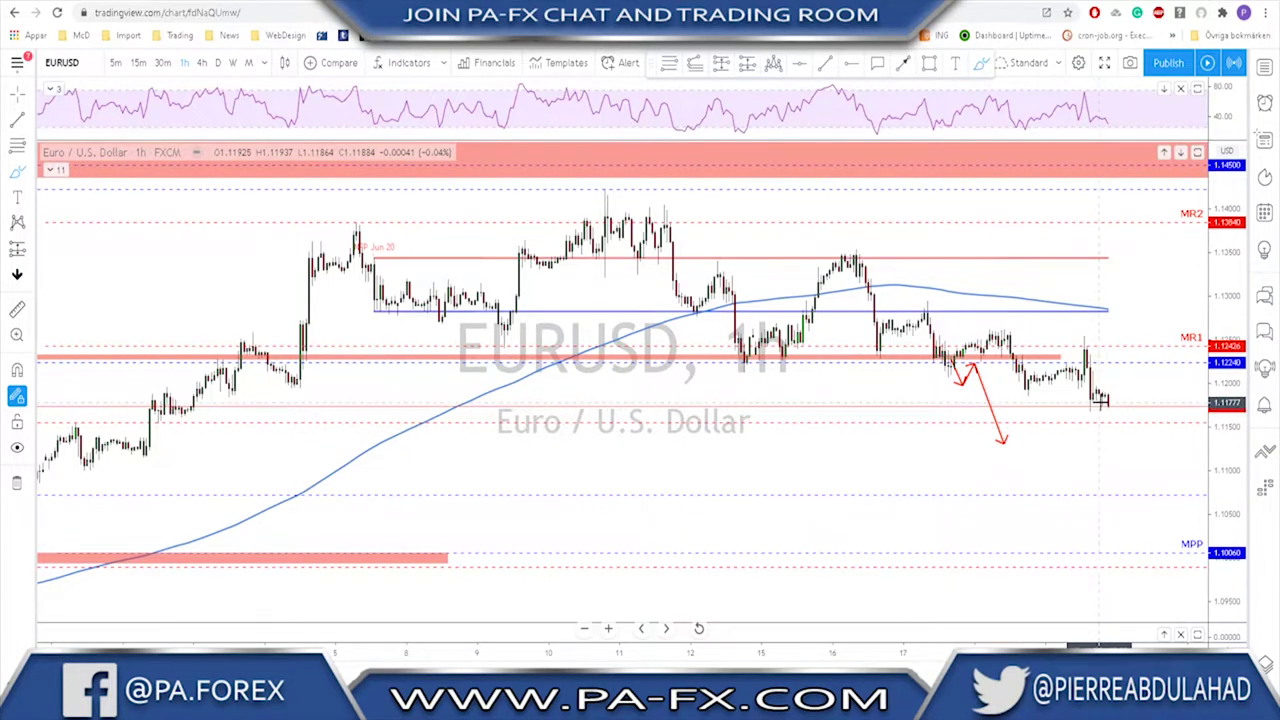
mouse_move(1105, 397)
mouse_down()
mouse_move(1112, 413)
mouse_move(1130, 385)
mouse_move(1157, 457)
mouse_up()
drag(1130, 379, 1129, 381)
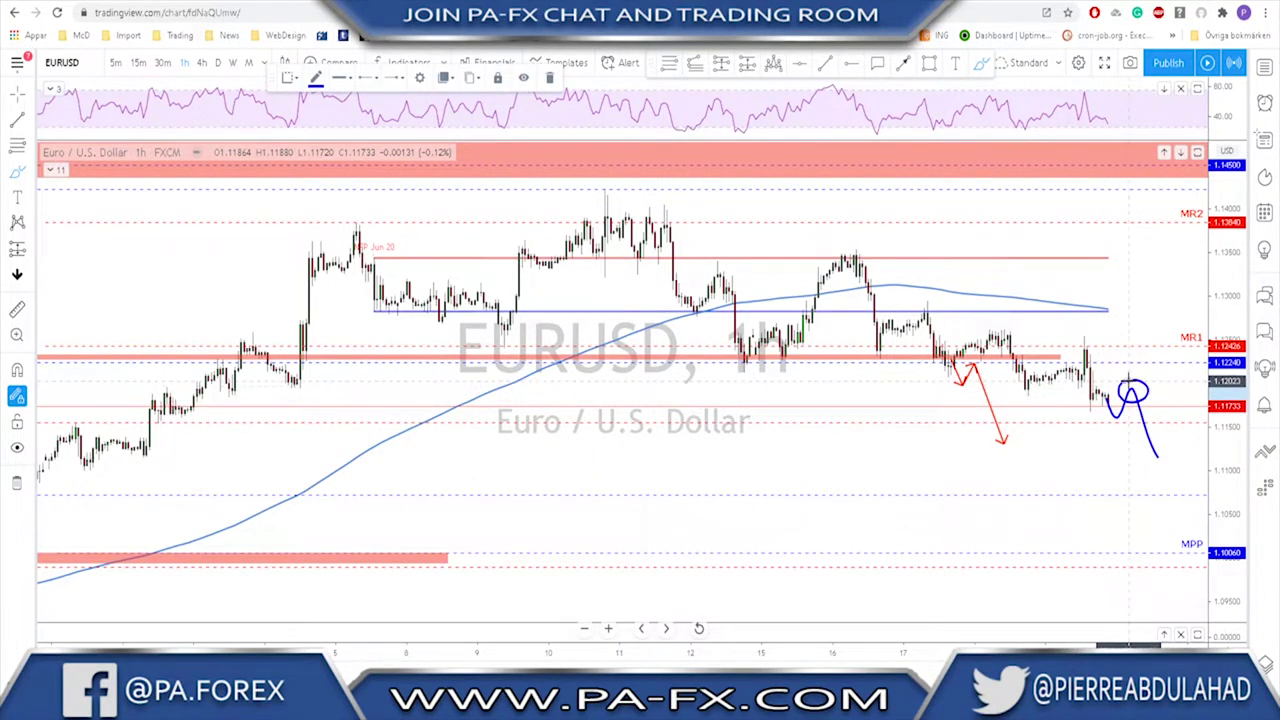
key(ctrl+z)
key(ctrl+z)
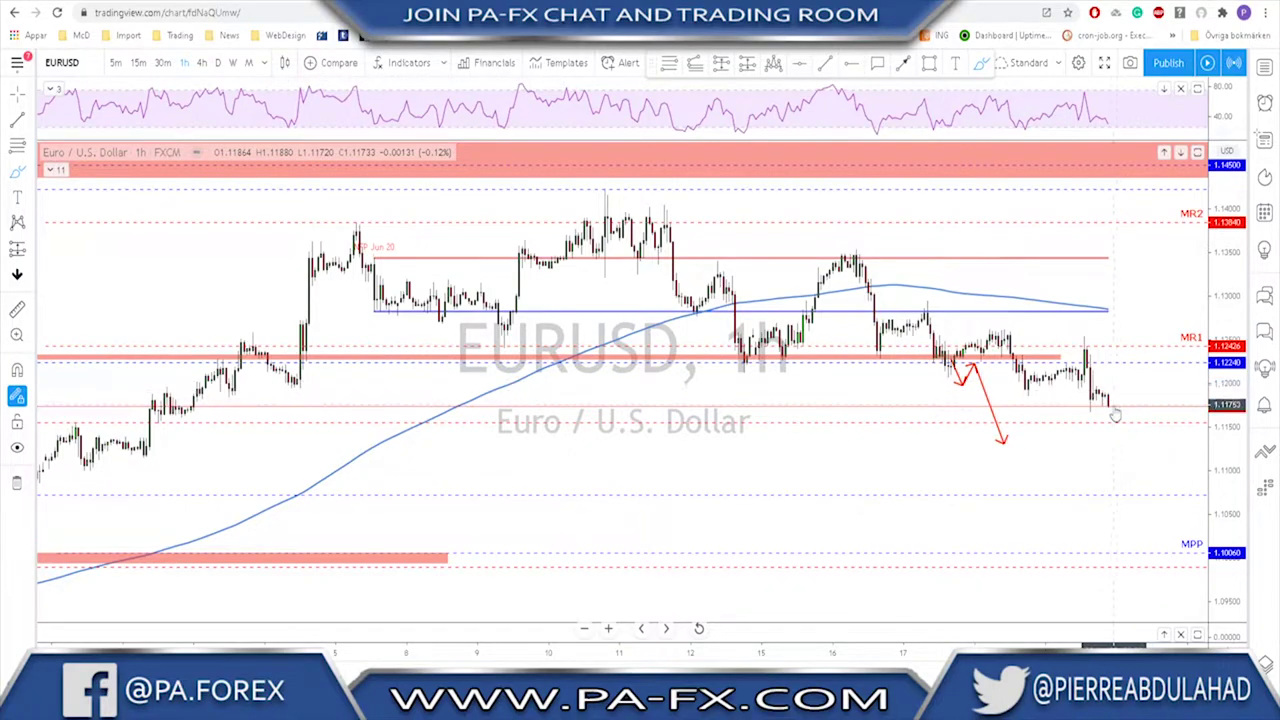
Brush a EURUSD rise to the MR1 level followed by a decline, circle the projected turning point, and undo the marks
drag(1111, 404, 1134, 354)
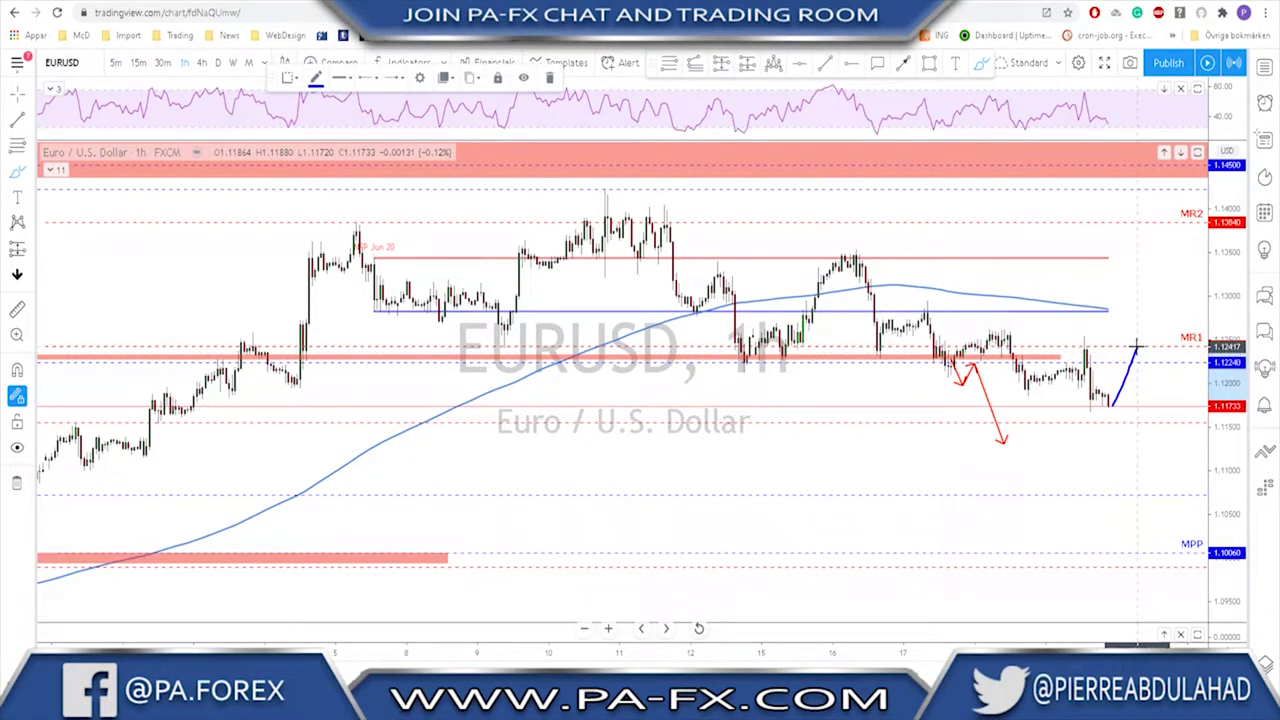
drag(1137, 347, 1163, 420)
drag(1137, 334, 1133, 336)
key(ctrl+z)
key(ctrl+z)
Switch to the GBPUSD chart on the weekly timeframe and bring the recent candles into closer view
key(Down)
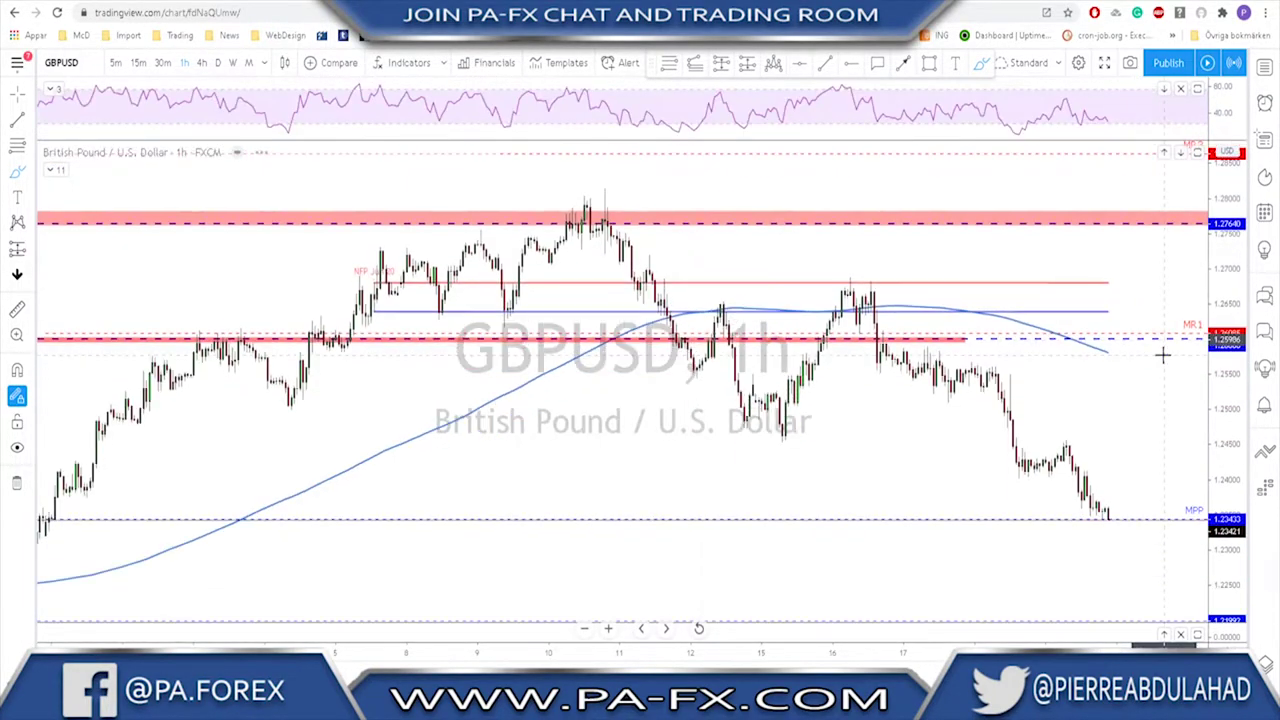
click(233, 63)
scroll(1120, 240, up, 5)
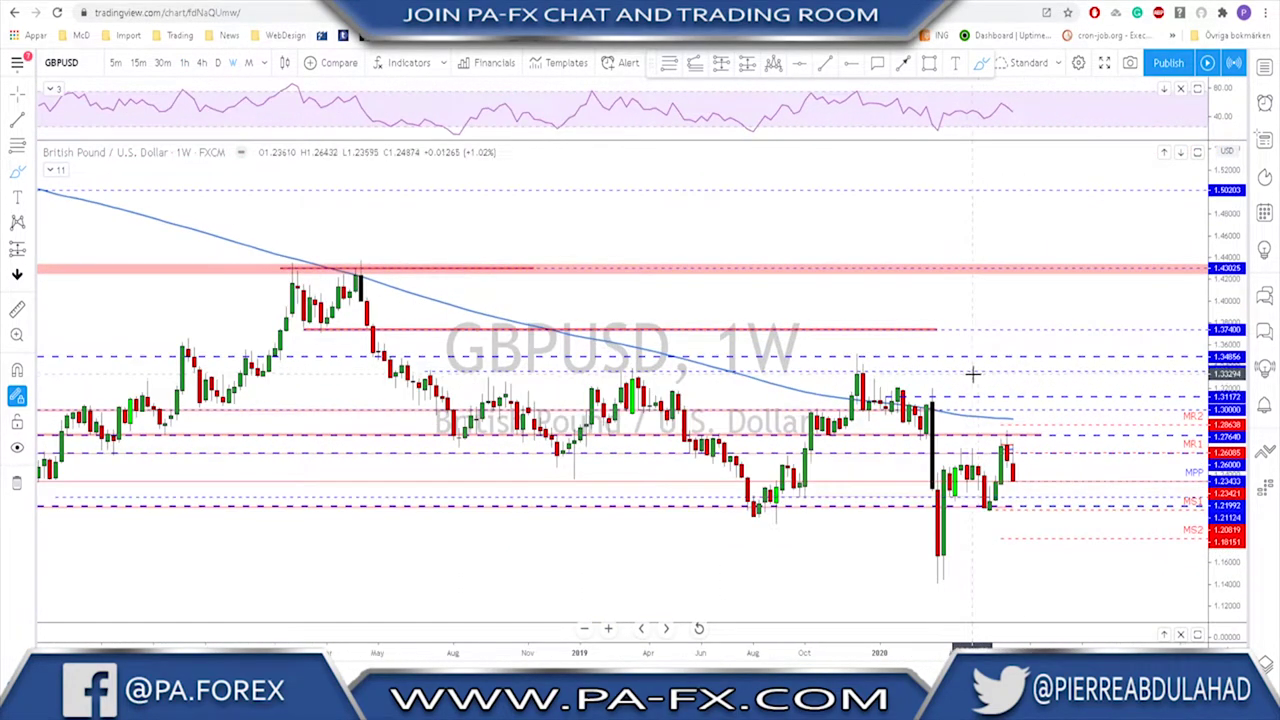
Circle the mid-May GBPUSD weekly low around the 1.21124 level, and undo the circle
scroll(973, 373, up, 2)
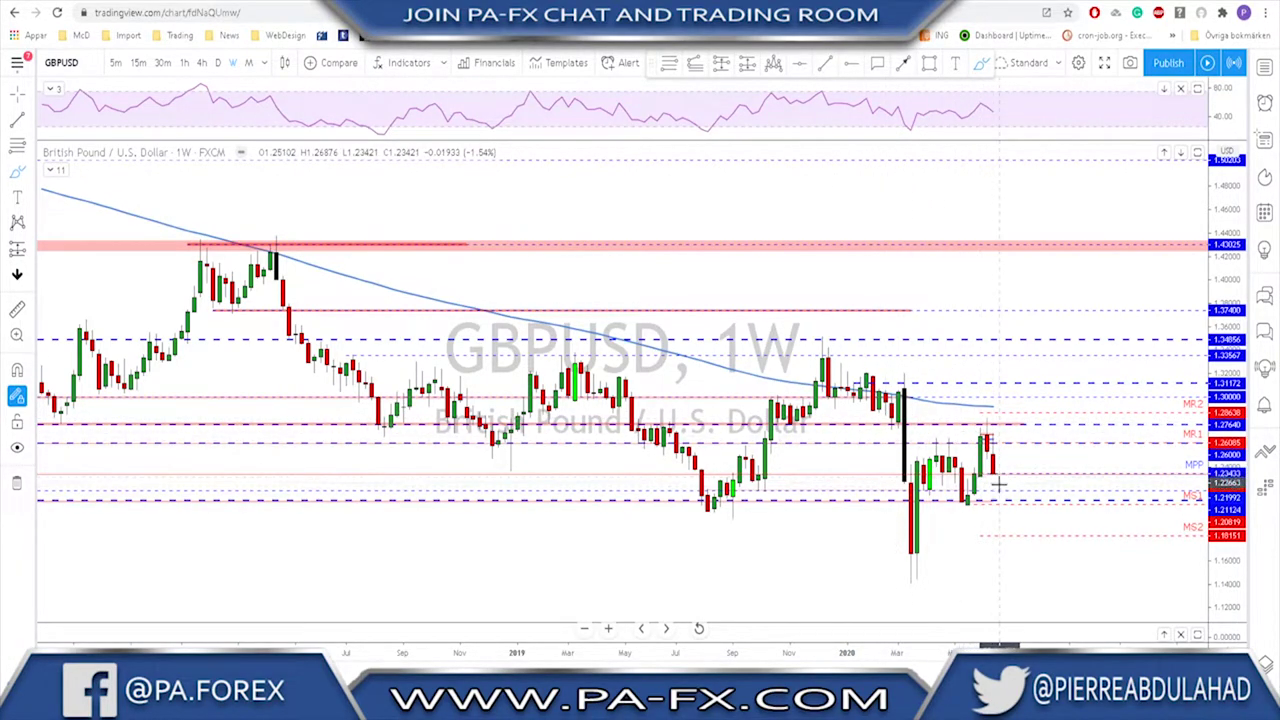
scroll(940, 505, up, 1)
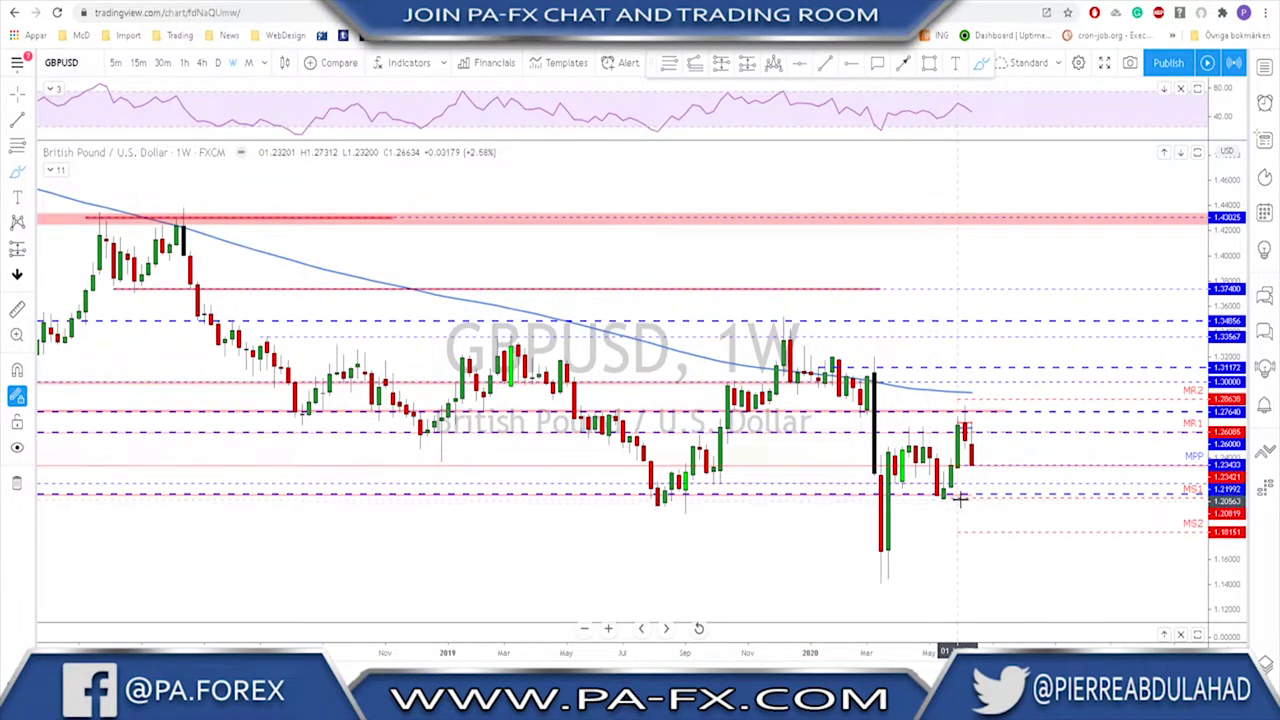
drag(952, 488, 950, 486)
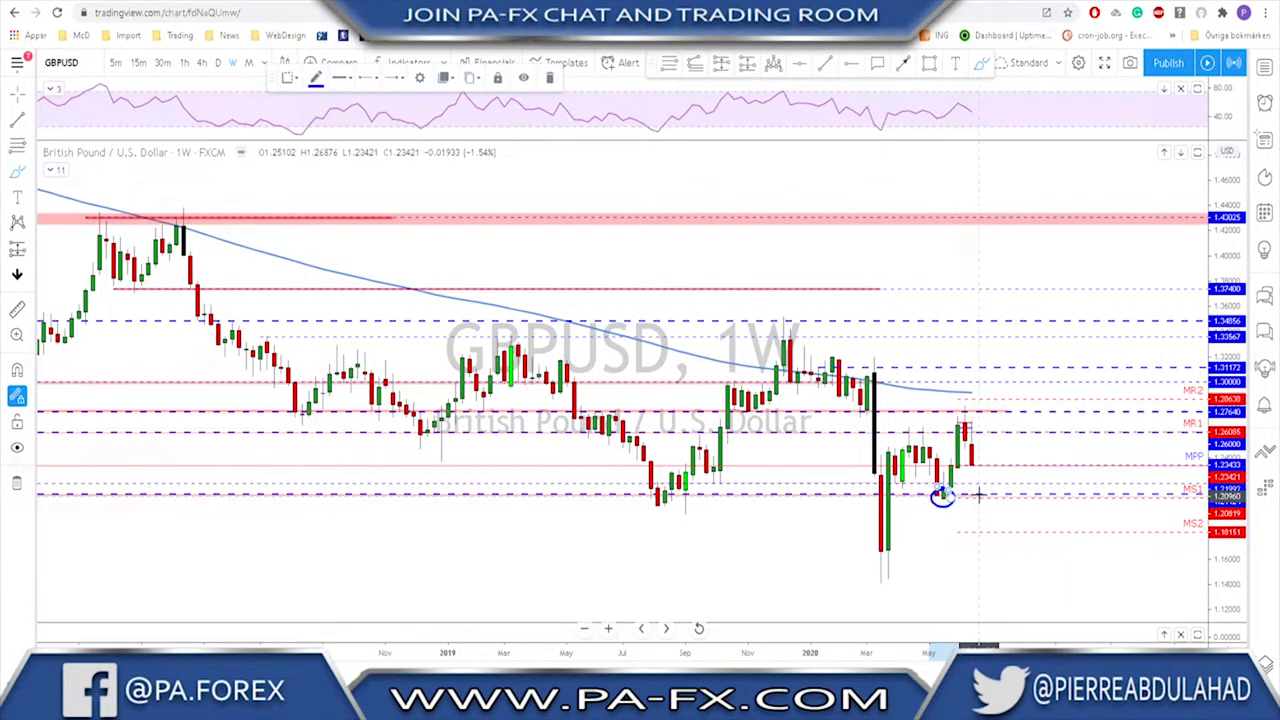
key(ctrl+z)
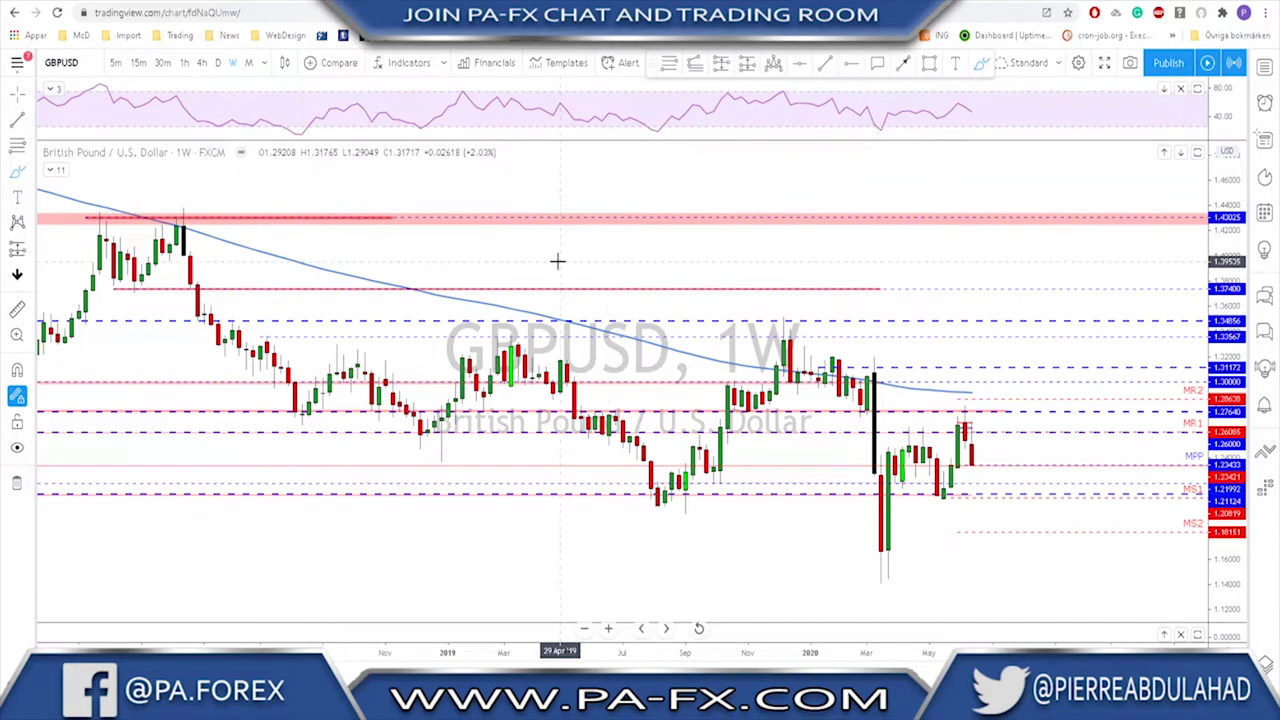
scroll(941, 510, up, 3)
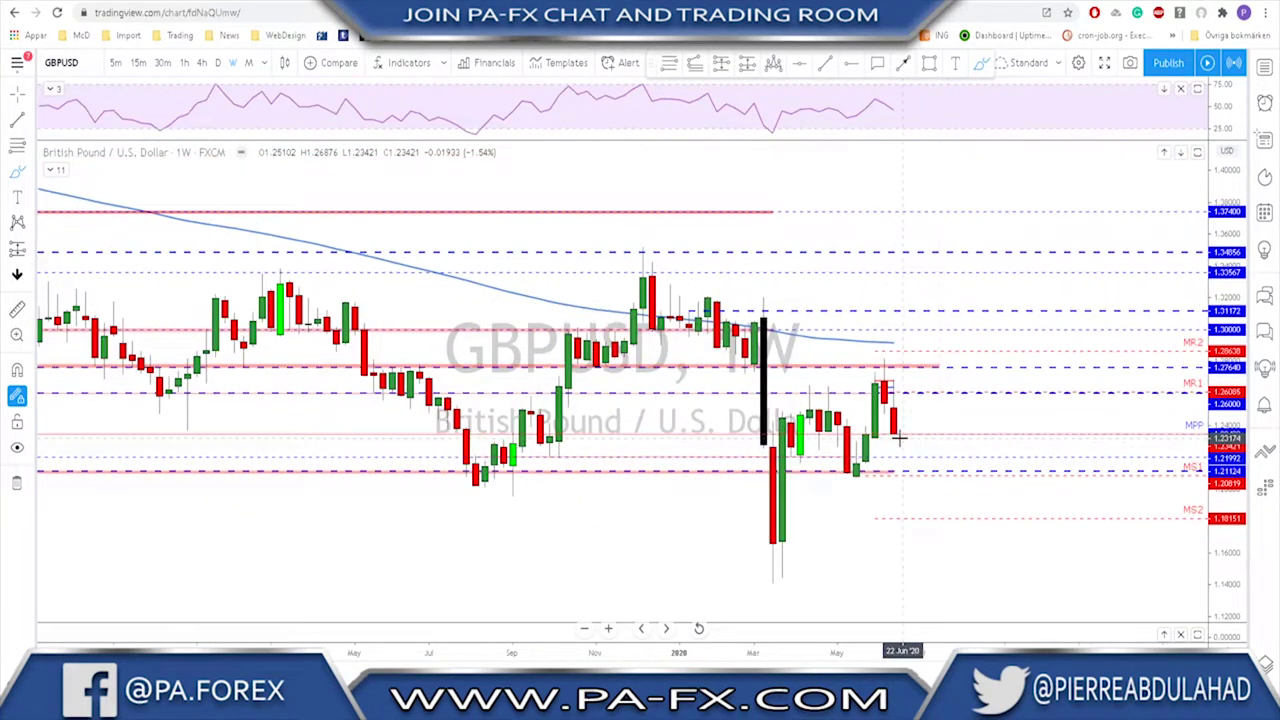
Set the GBPUSD chart to the daily timeframe, brush over the June decline and its lower high below 1.27640, and undo the mark
click(221, 63)
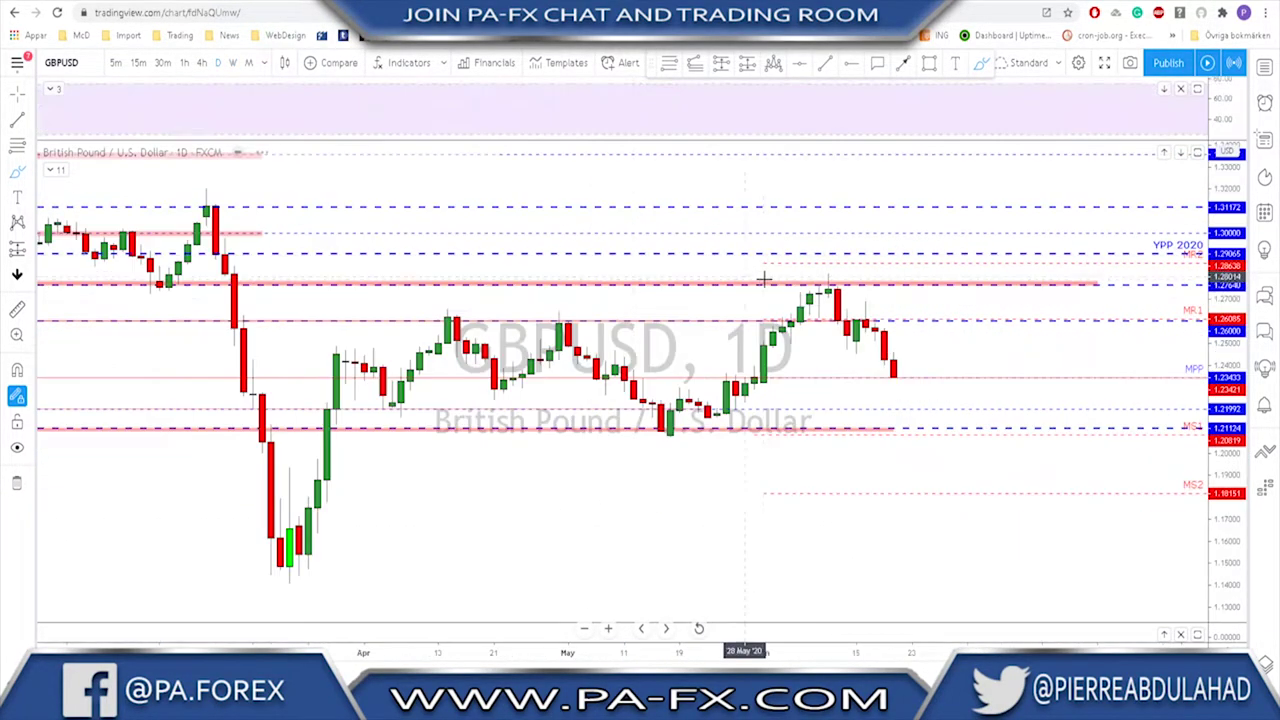
mouse_move(859, 277)
mouse_down()
mouse_move(887, 345)
mouse_move(900, 300)
mouse_move(924, 367)
mouse_up()
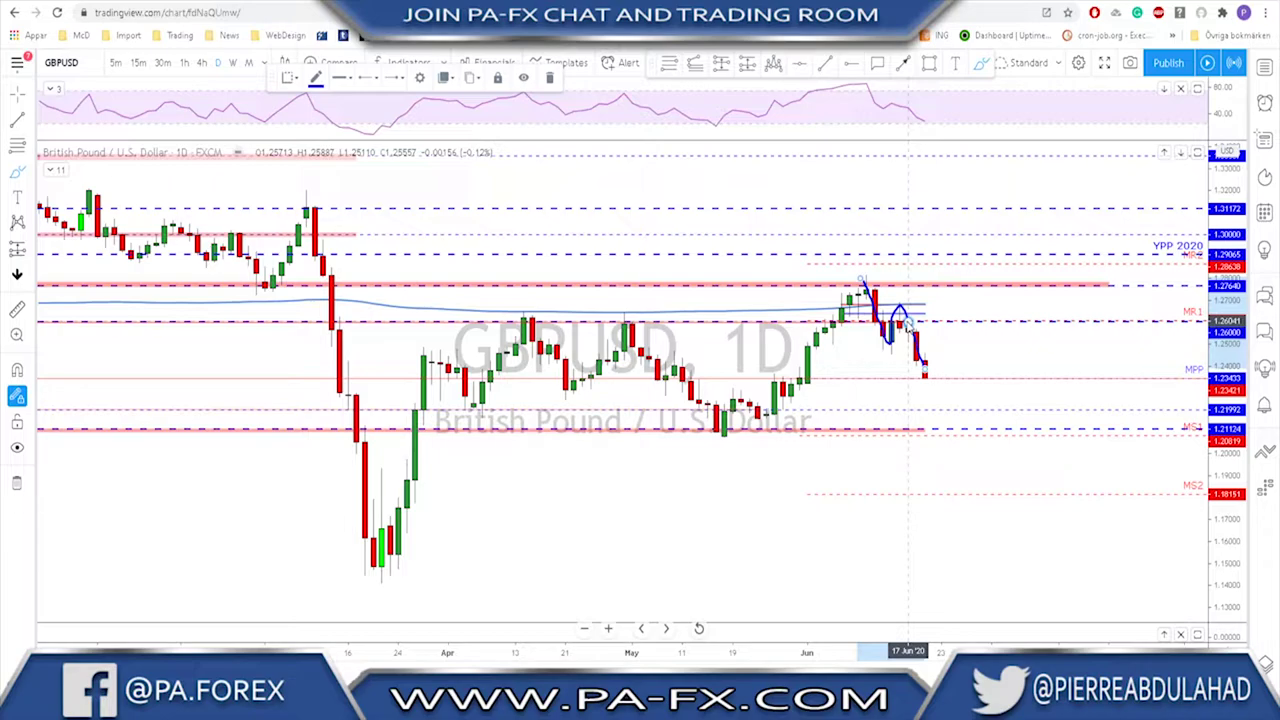
key(ctrl+z)
scroll(908, 332, down, 2)
scroll(908, 332, up, 2)
scroll(908, 332, down, 2)
scroll(912, 334, up, 2)
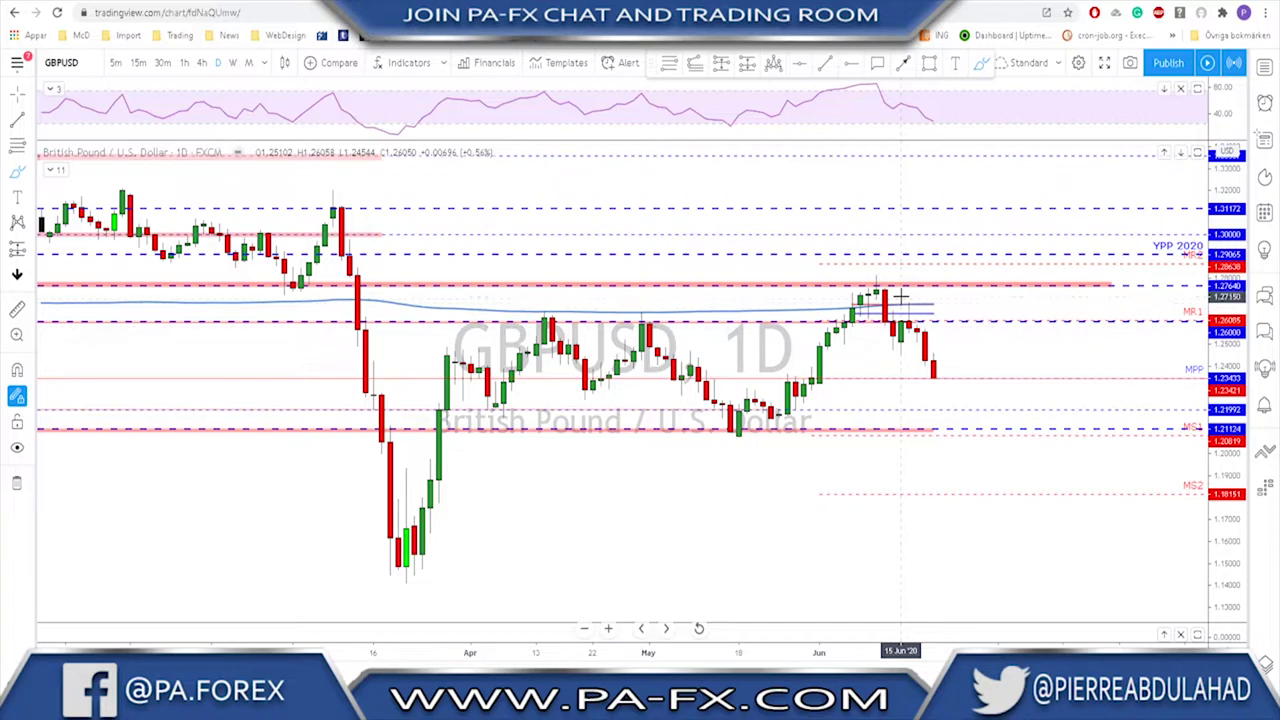
Brush arcs around the mid-June lower high and swing low, underline the low, circle the May low near 1.21124, and undo the marks
mouse_move(901, 304)
mouse_down()
mouse_move(913, 303)
mouse_move(900, 352)
mouse_move(969, 344)
mouse_up()
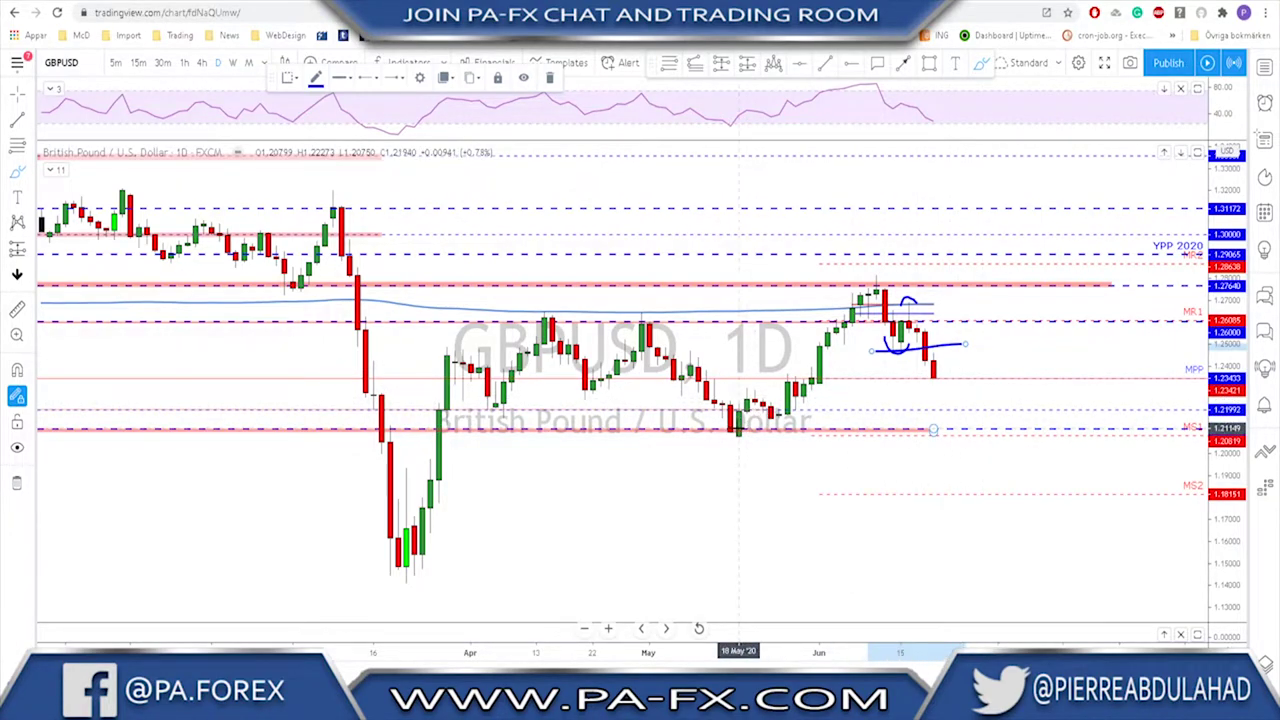
drag(737, 427, 744, 424)
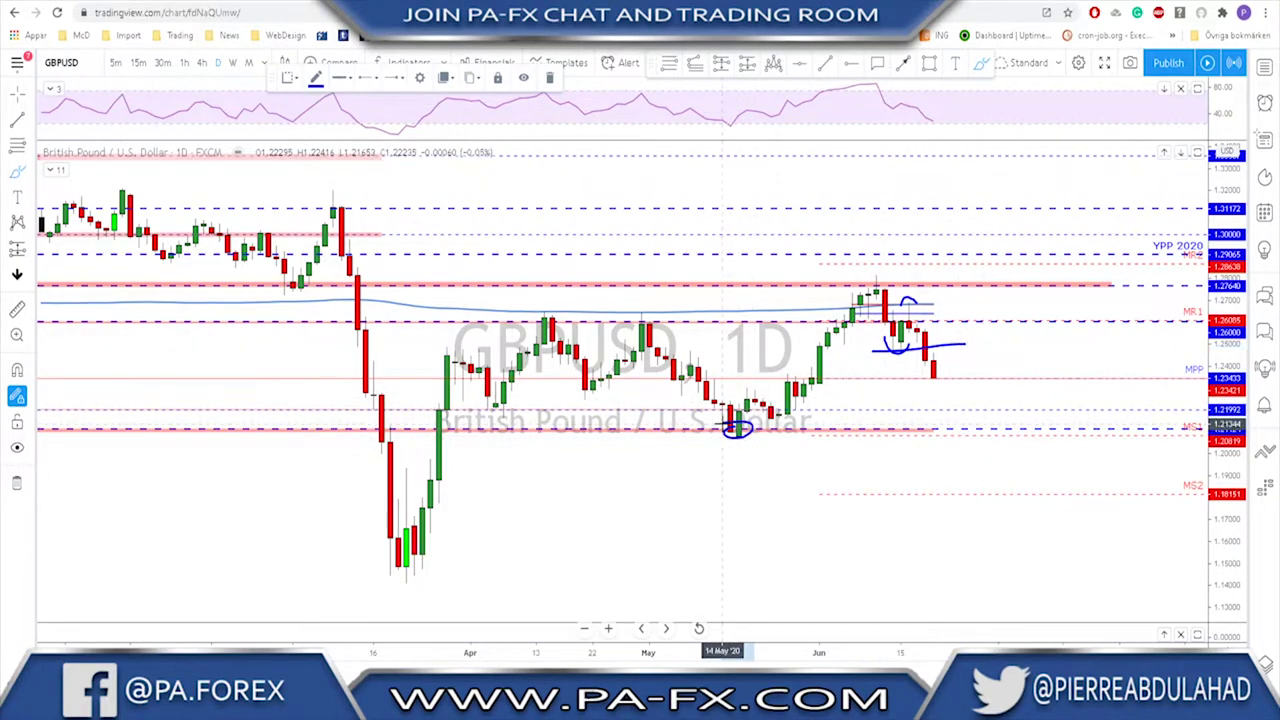
key(ctrl+z)
key(ctrl+z)
key(ctrl+z)
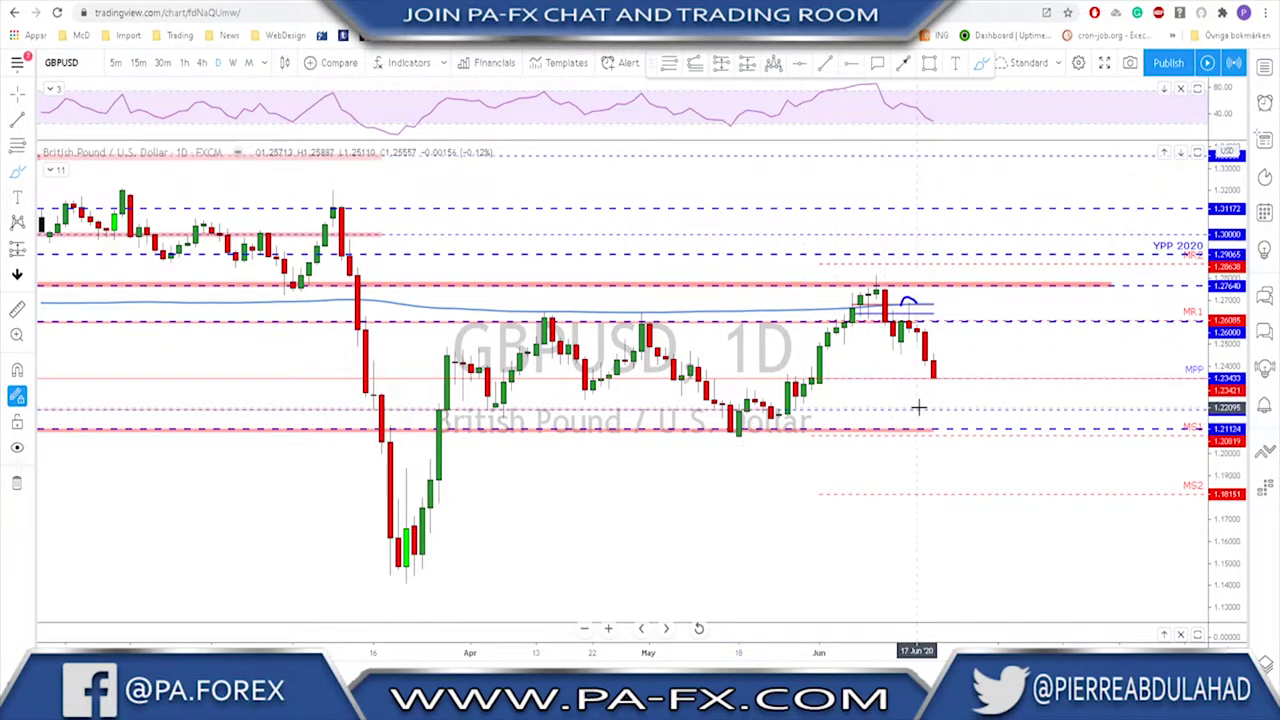
Set the GBPUSD chart to the 4-hour timeframe, brush the latest drop, pause and further fall to the MPP level, and undo the mark
click(201, 62)
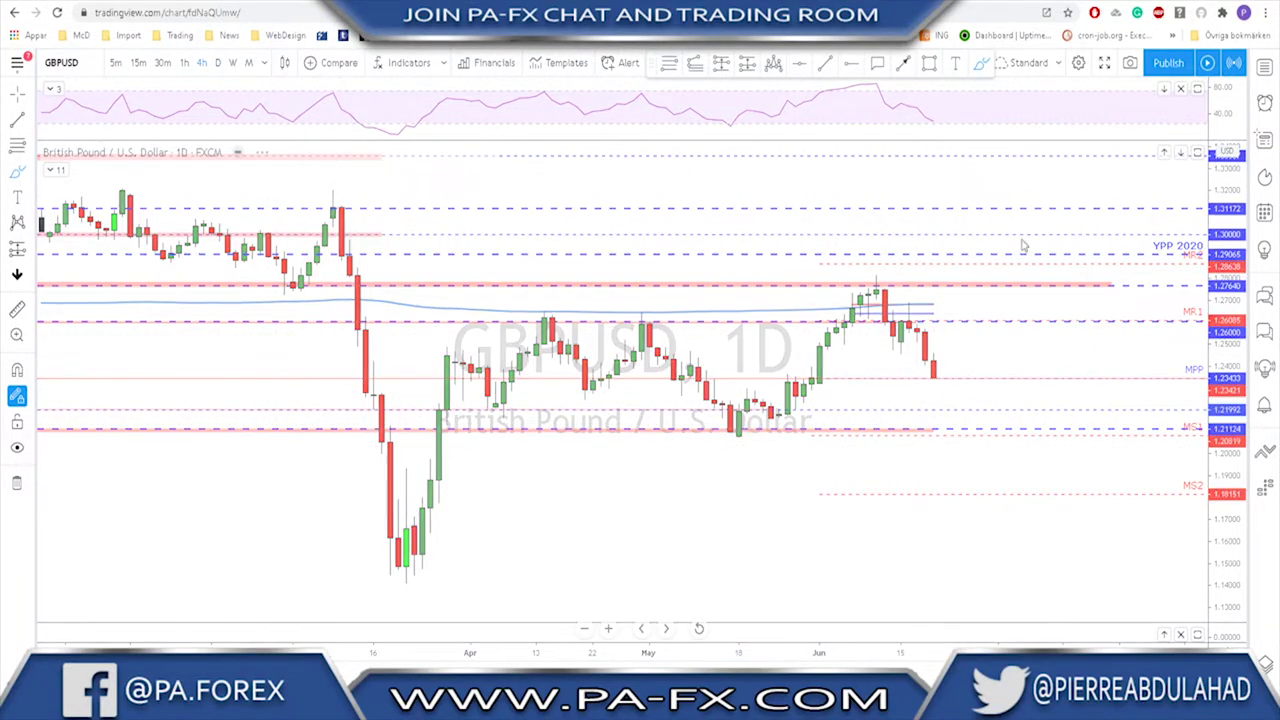
scroll(1051, 262, down, 2)
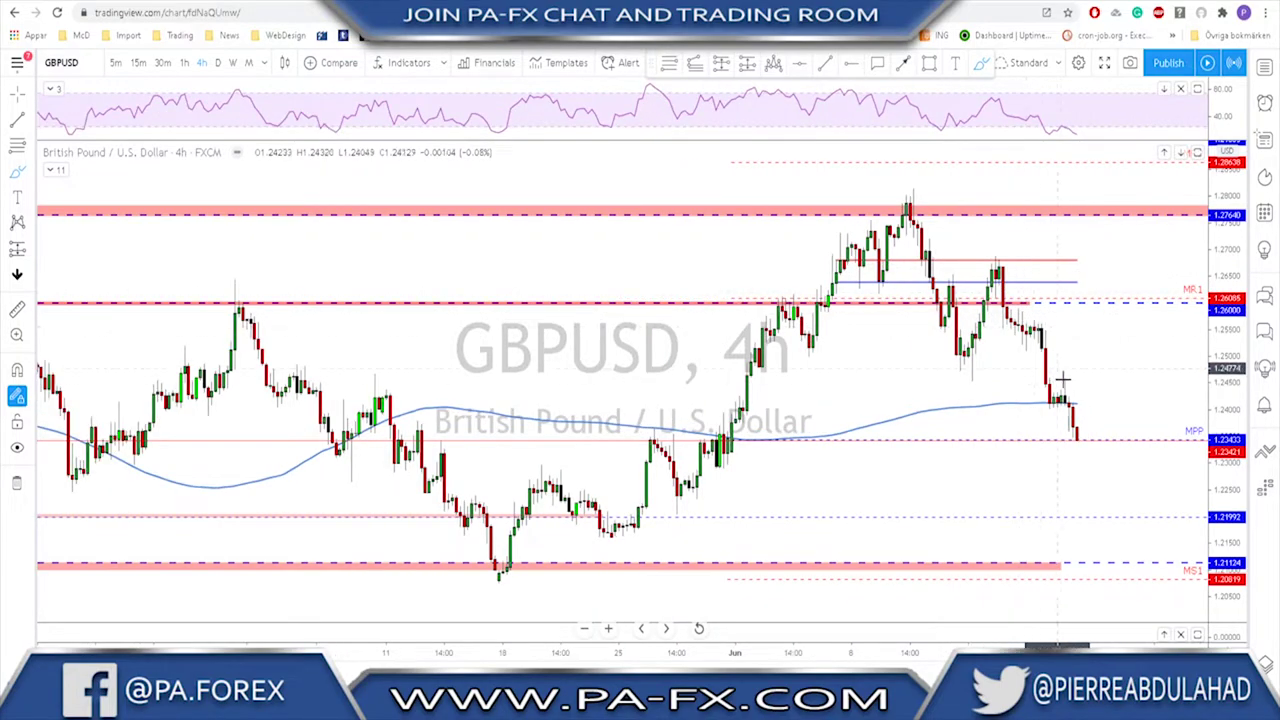
scroll(1062, 372, up, 1)
mouse_move(1017, 327)
mouse_down()
mouse_move(1022, 380)
mouse_move(1045, 402)
mouse_move(1072, 398)
mouse_move(1091, 443)
mouse_up()
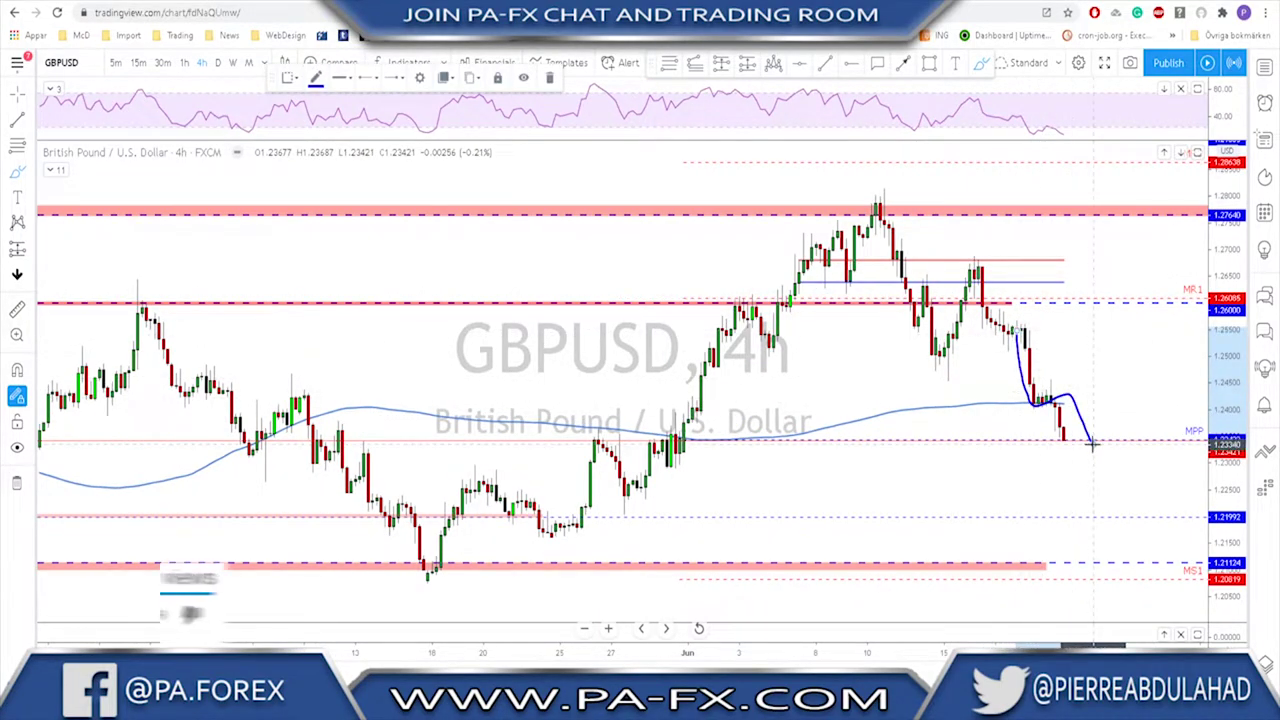
key(ctrl+z)
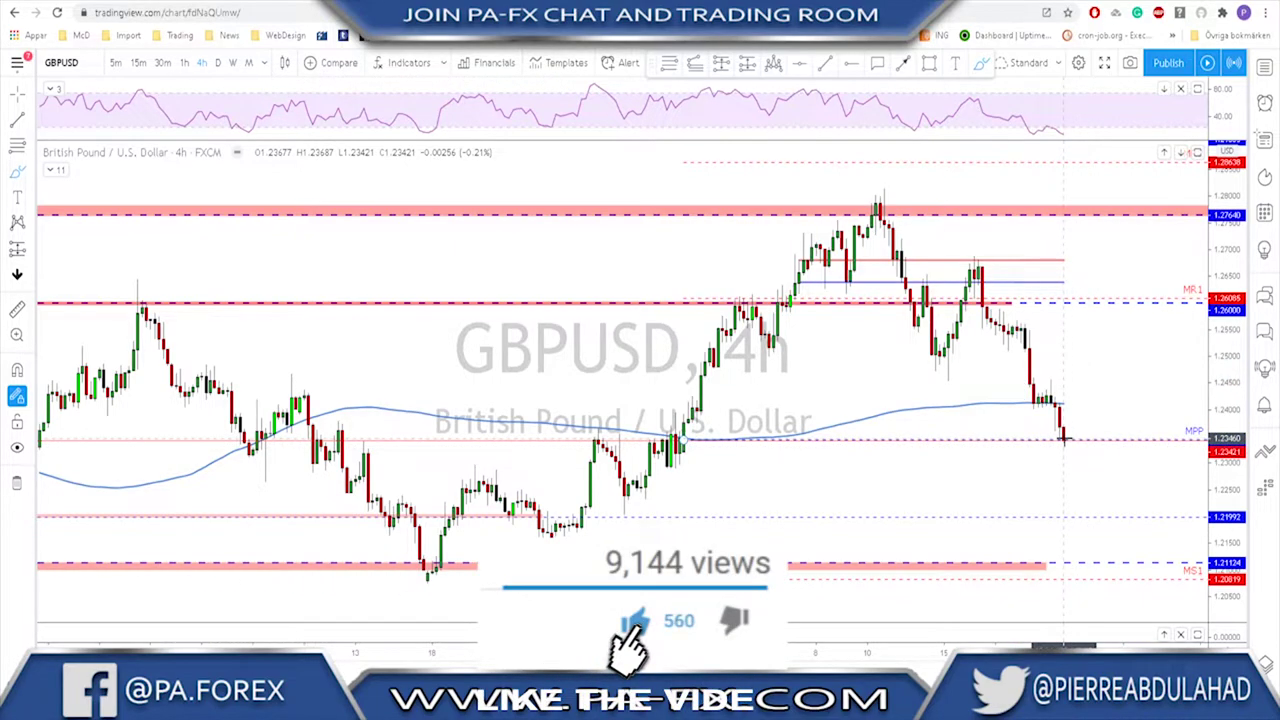
Brush a small rising channel from the MPP level followed by a breakdown on GBPUSD, and undo the marks
mouse_move(1066, 437)
mouse_down()
mouse_move(1108, 416)
mouse_move(1127, 476)
mouse_up()
drag(1064, 430, 1121, 401)
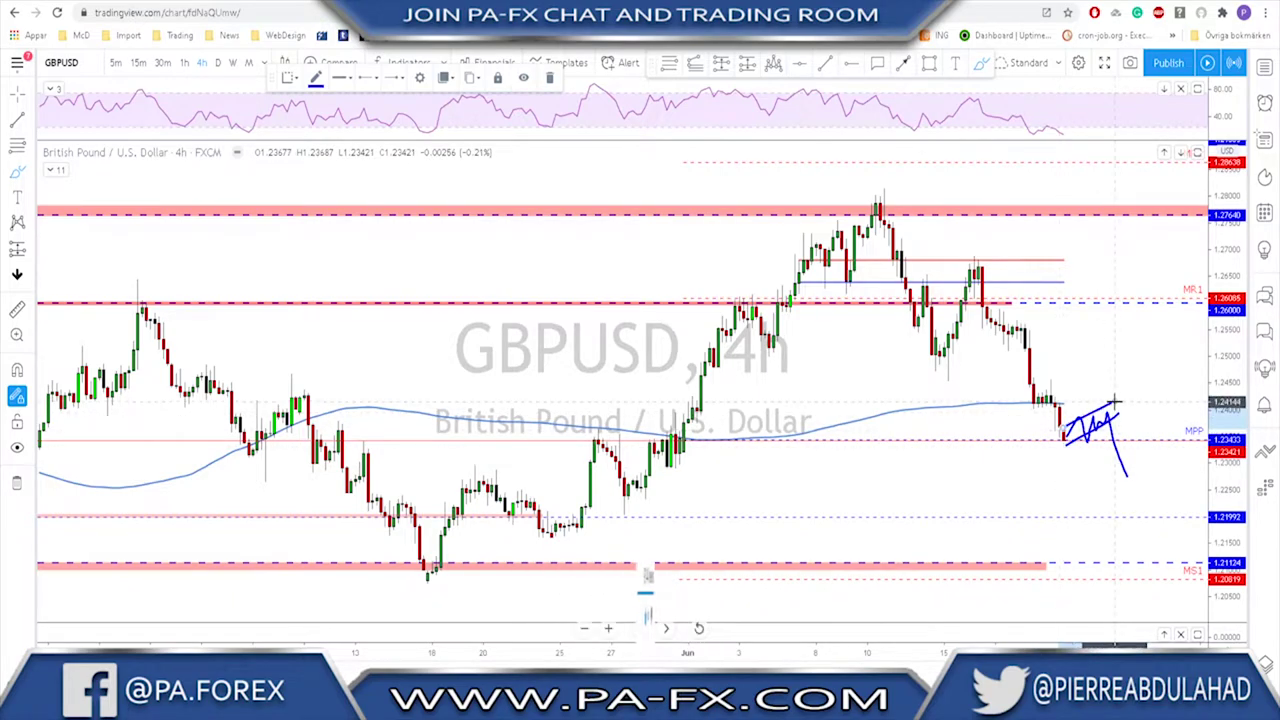
key(ctrl+z)
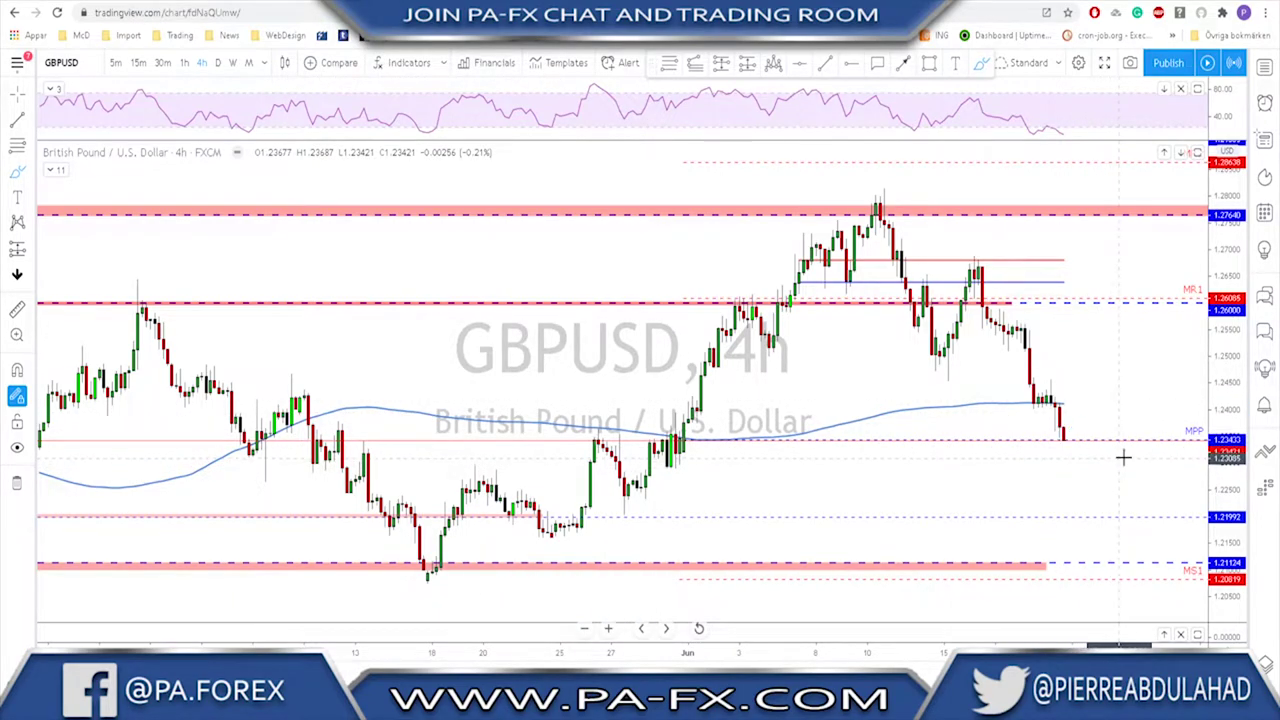
scroll(1108, 432, down, 3)
scroll(1113, 418, up, 3)
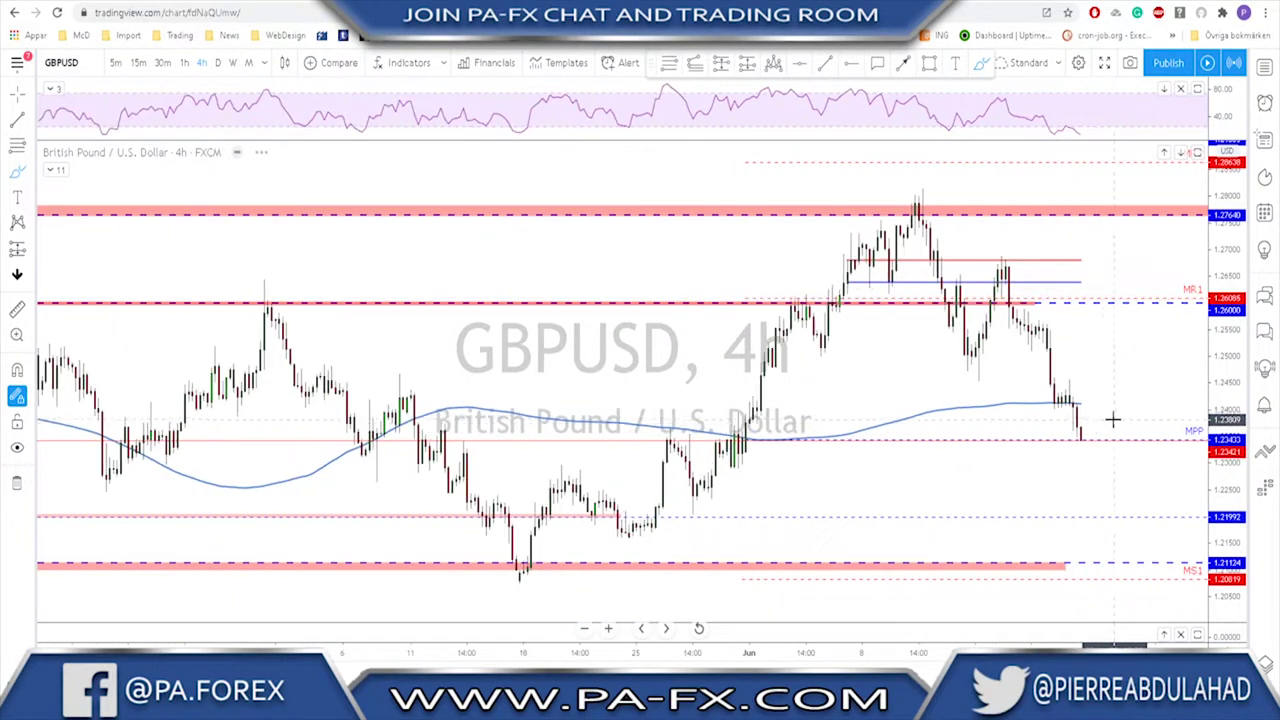
Brush a GBPUSD rise from MPP to about 1.25, a line along that former support and a renewed decline, and undo all marks
scroll(1046, 404, down, 2)
drag(1054, 440, 1101, 360)
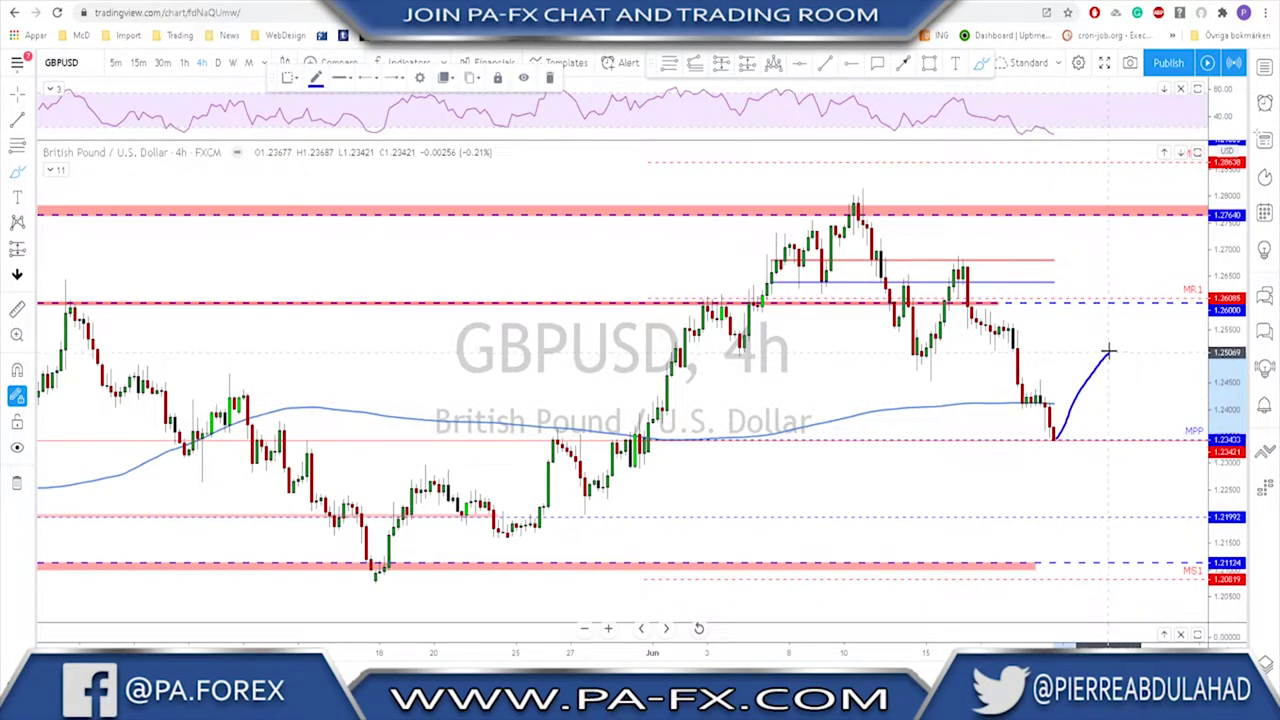
mouse_move(770, 355)
mouse_down()
mouse_move(1115, 350)
mouse_move(1138, 427)
mouse_up()
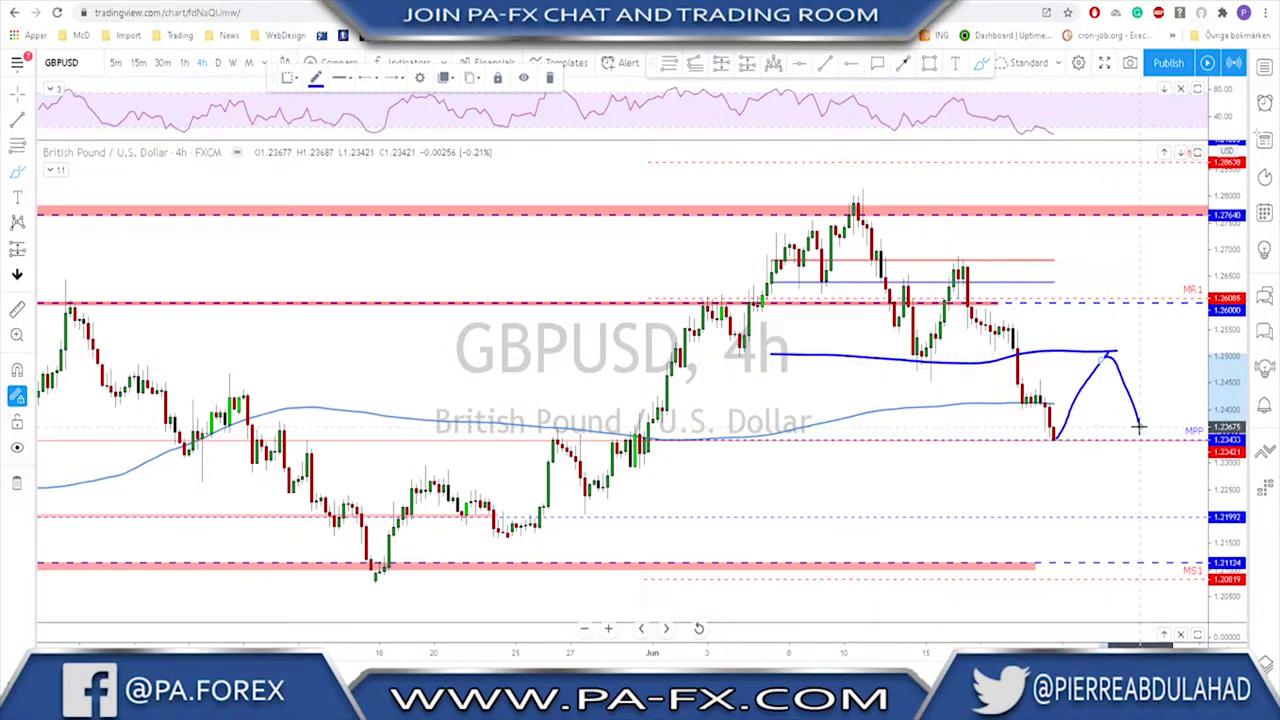
key(ctrl+z)
key(ctrl+z)
key(ctrl+z)
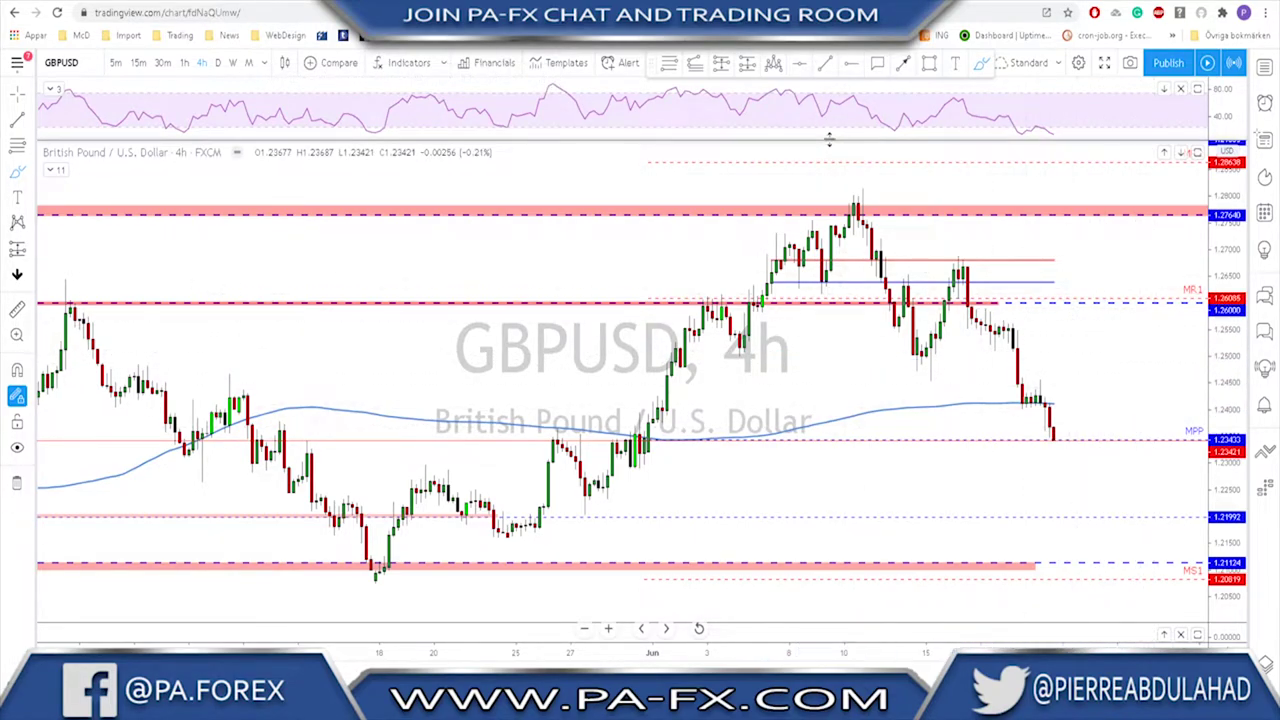
Draw a rectangle zone from about 1.248 to 1.251 across the mid-June lows and ahead of price, and delete it
click(929, 63)
drag(893, 349, 1182, 368)
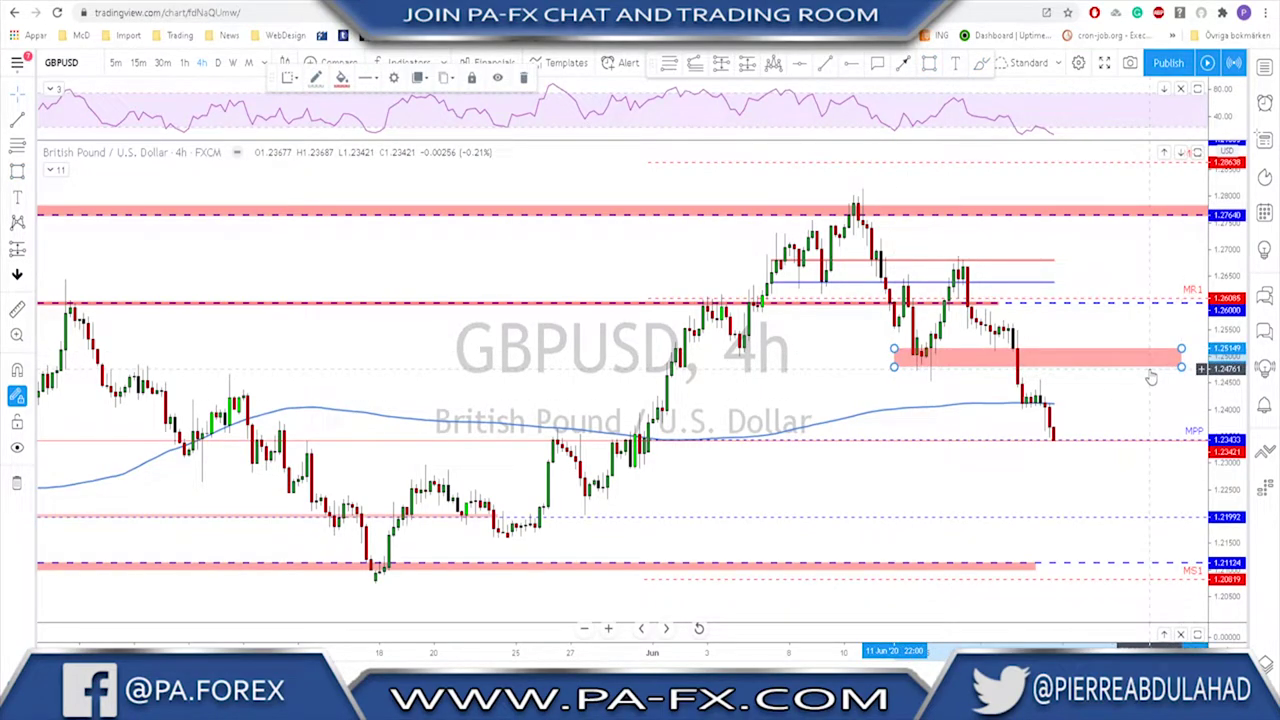
key(Delete)
scroll(1051, 457, up, 1)
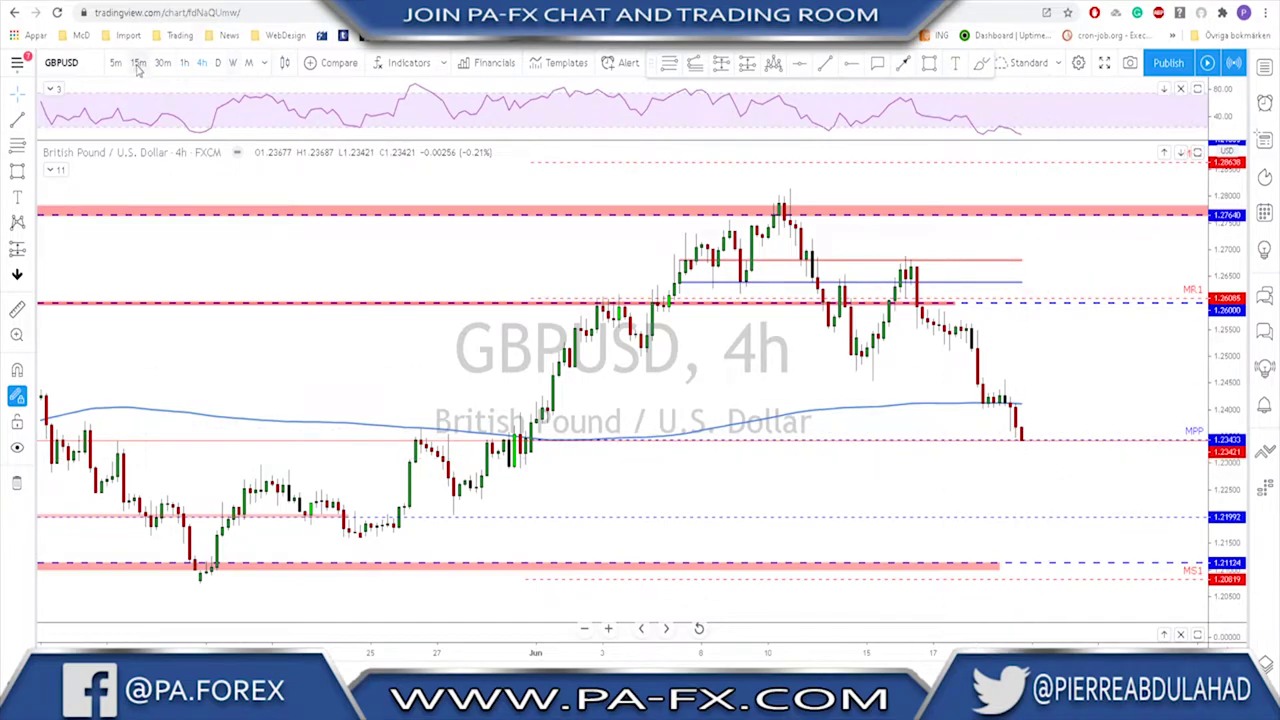
Set GBPUSD to the 1-hour timeframe, brush the flag near 1.24 and a projected flag at MPP with a downward arrow, and undo the projection
click(189, 63)
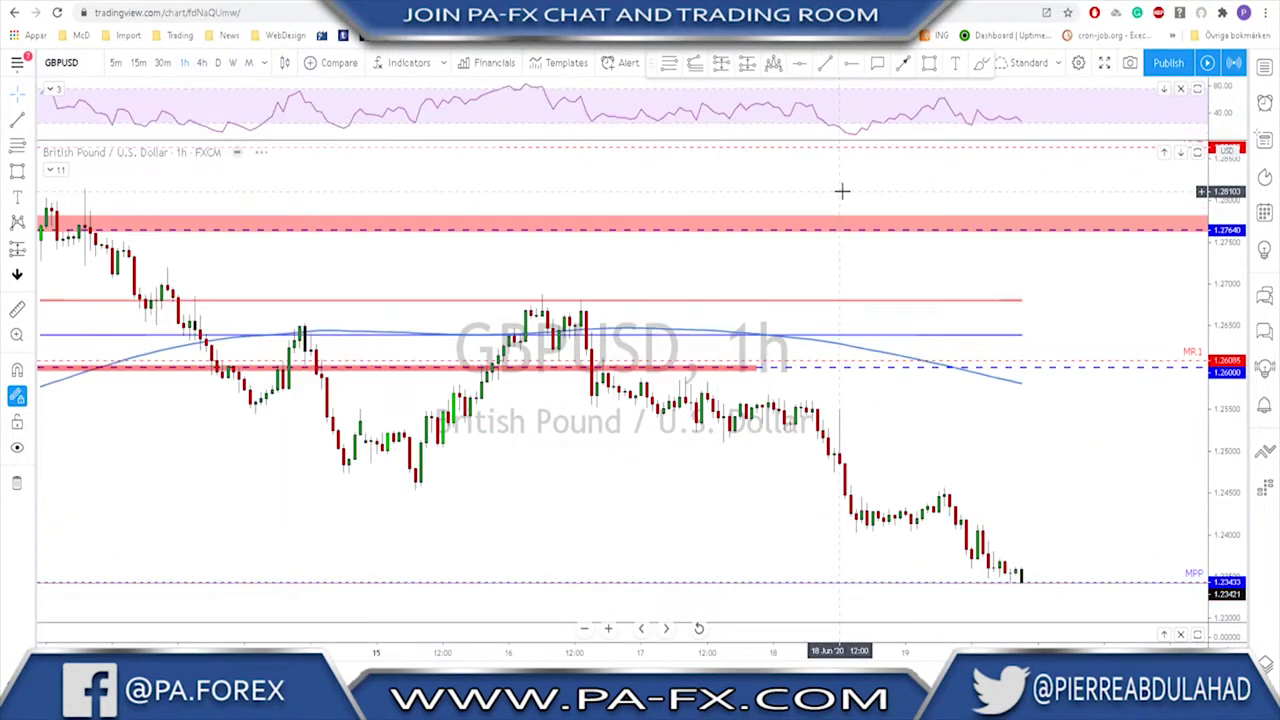
right_click(1084, 400)
drag(1084, 400, 963, 414)
click(982, 62)
mouse_move(937, 460)
mouse_down()
mouse_move(968, 438)
mouse_move(920, 443)
mouse_move(972, 430)
mouse_up()
mouse_move(998, 490)
mouse_down()
mouse_move(1018, 467)
mouse_move(1029, 514)
mouse_move(1042, 502)
mouse_up()
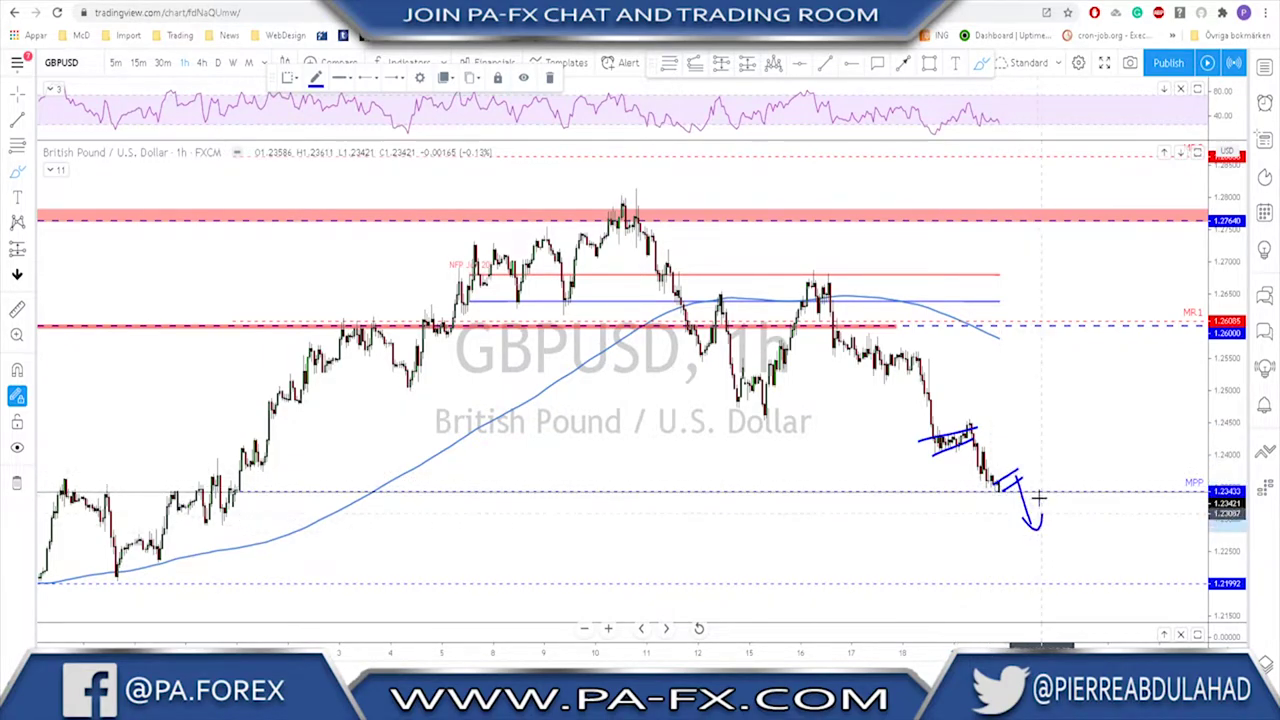
key(ctrl+z)
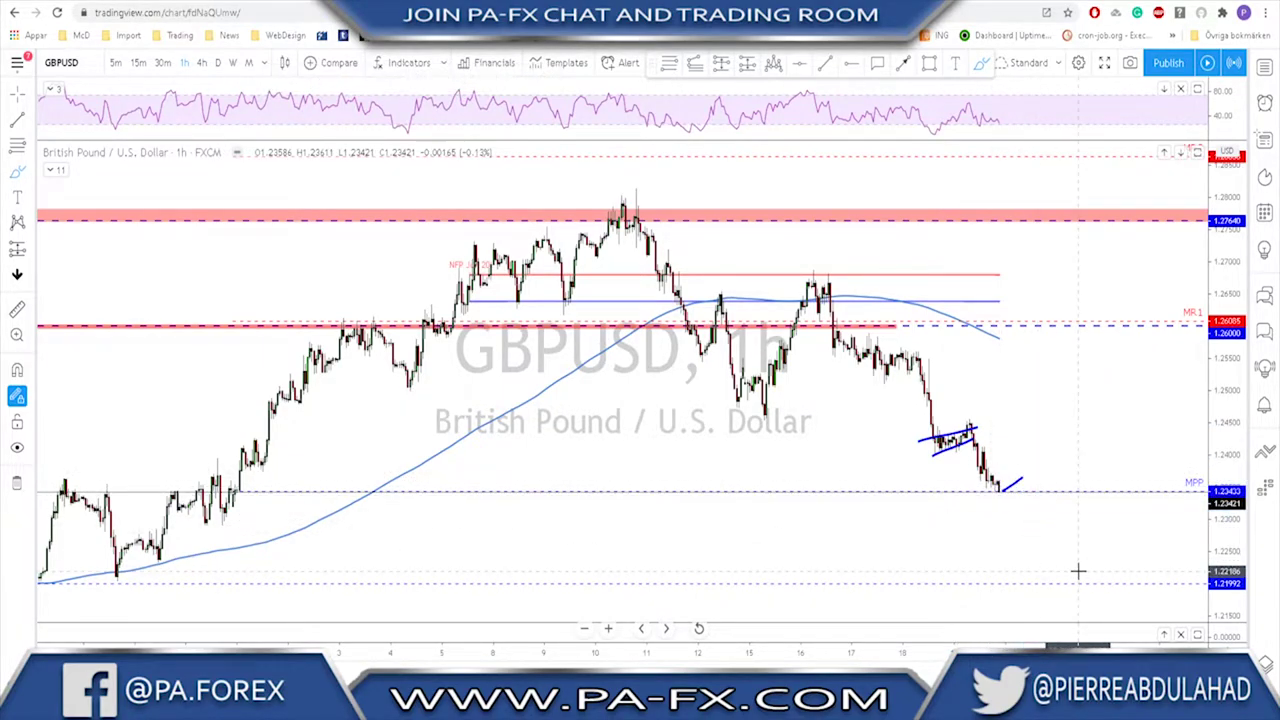
Switch to the USDJPY chart on the daily timeframe, brush over the decline from the 109.700 high to the 107 zone, and remove the marks
key(Down)
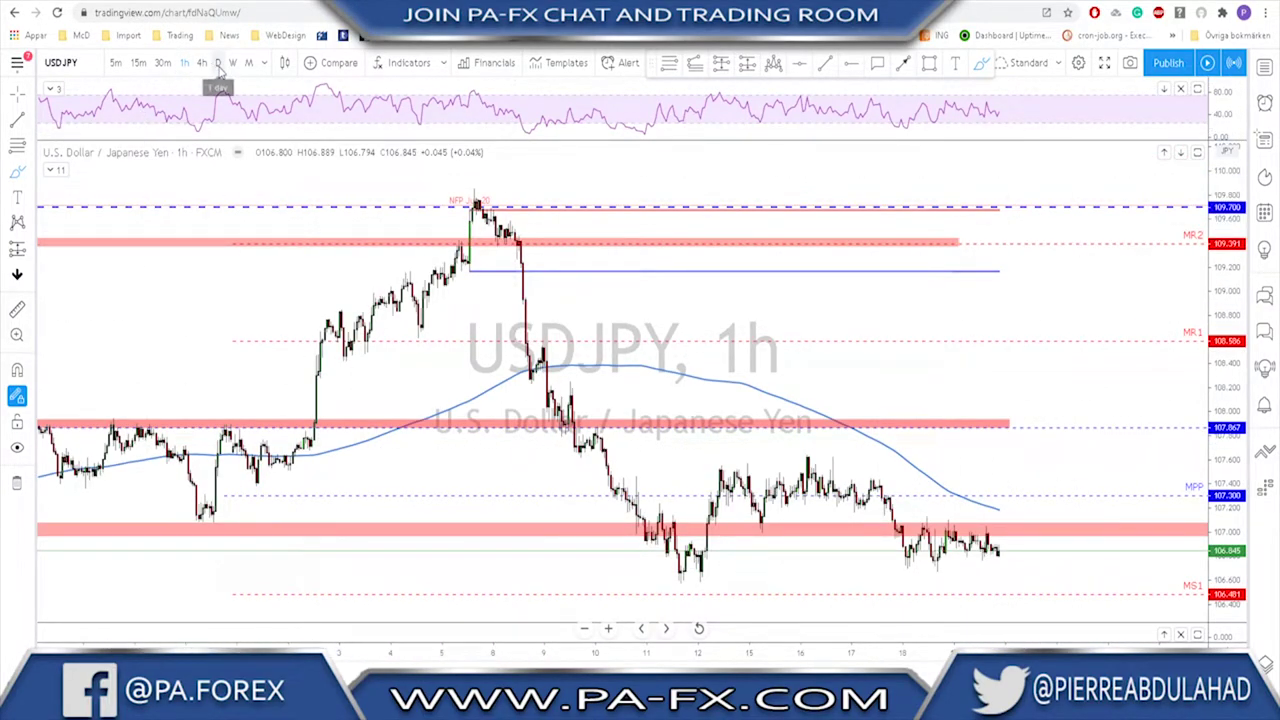
click(217, 62)
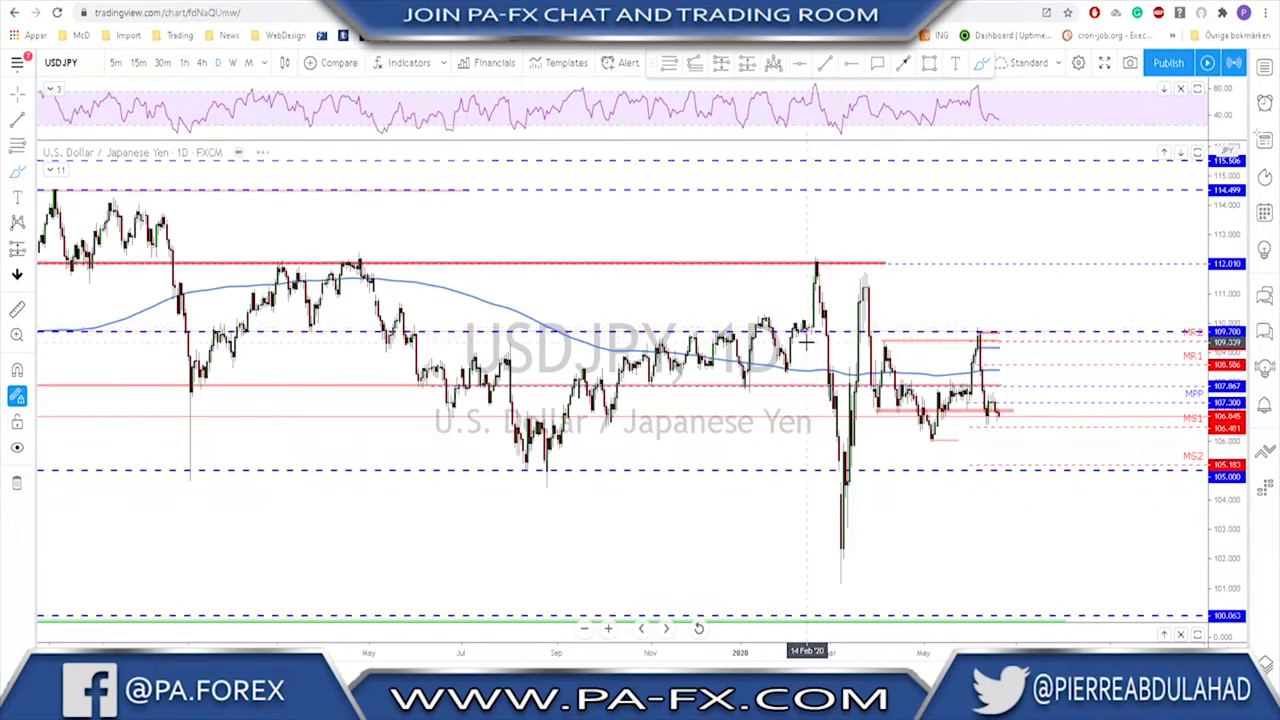
mouse_move(922, 358)
mouse_down()
mouse_move(912, 372)
mouse_move(928, 389)
mouse_move(940, 378)
mouse_up()
key(ctrl+z)
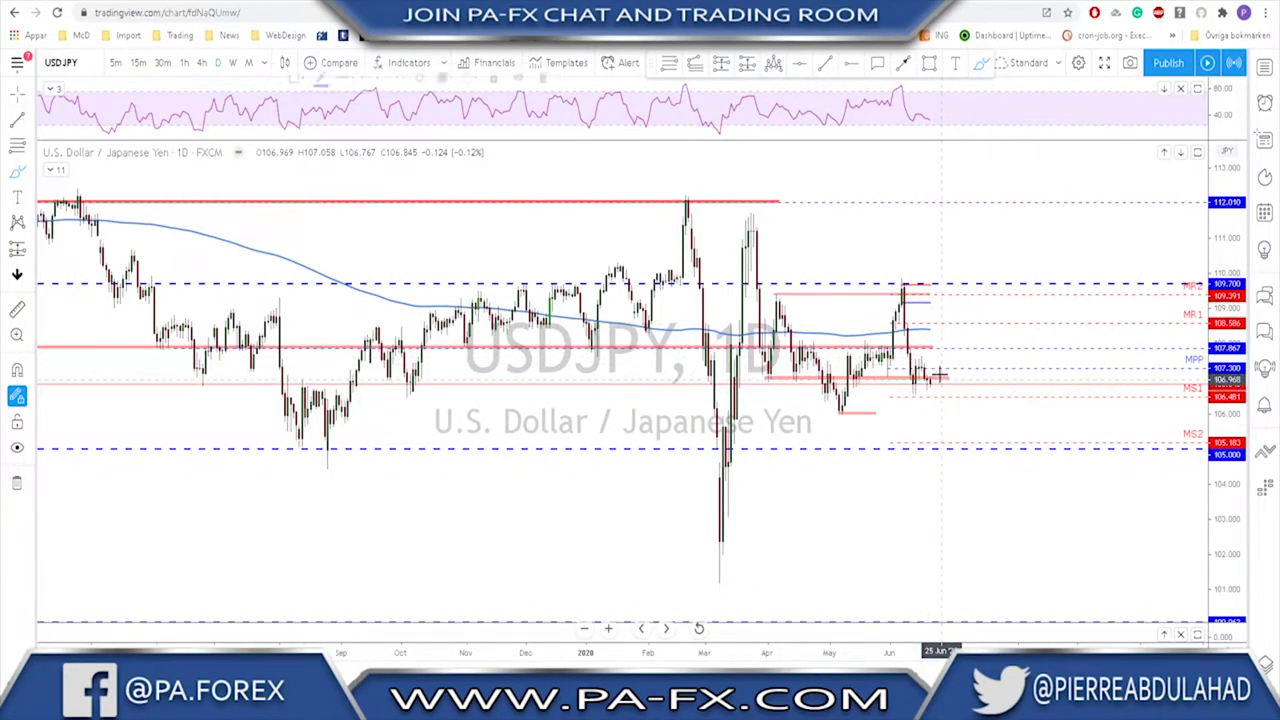
mouse_move(903, 290)
mouse_down()
mouse_move(912, 366)
mouse_move(921, 358)
mouse_move(884, 389)
mouse_move(966, 387)
mouse_up()
key(Delete)
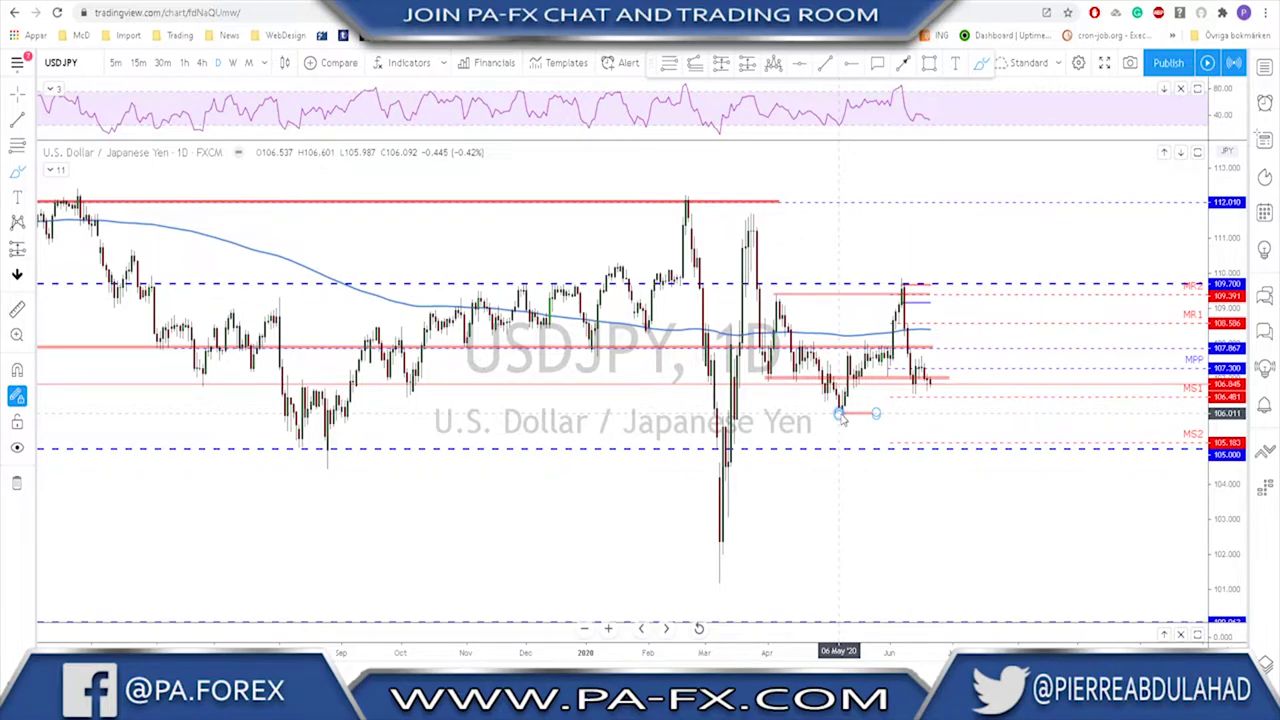
Set USDJPY to the 4-hour timeframe, underline the consolidation at about 107.2, circle the low near 106.6 and brush a line to the next low
scroll(841, 418, up, 2)
click(201, 62)
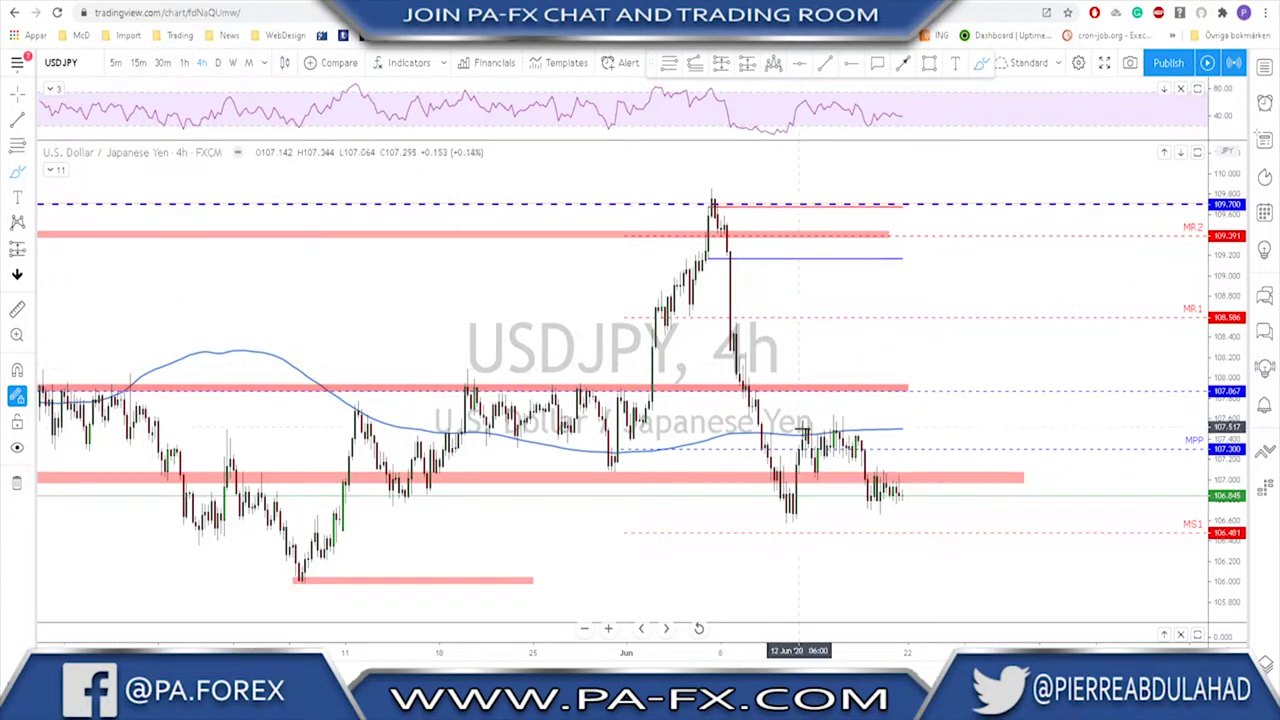
scroll(740, 460, up, 2)
drag(738, 462, 796, 460)
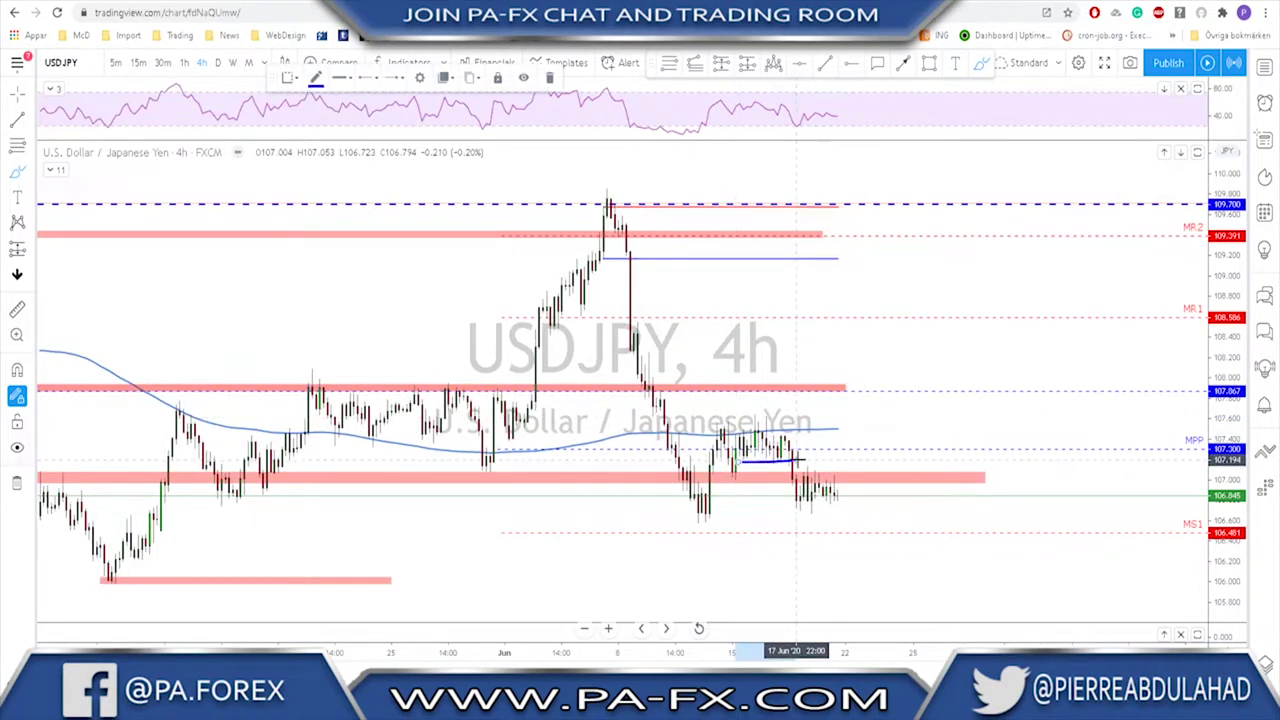
mouse_move(706, 507)
mouse_down()
mouse_move(714, 523)
mouse_move(704, 507)
mouse_up()
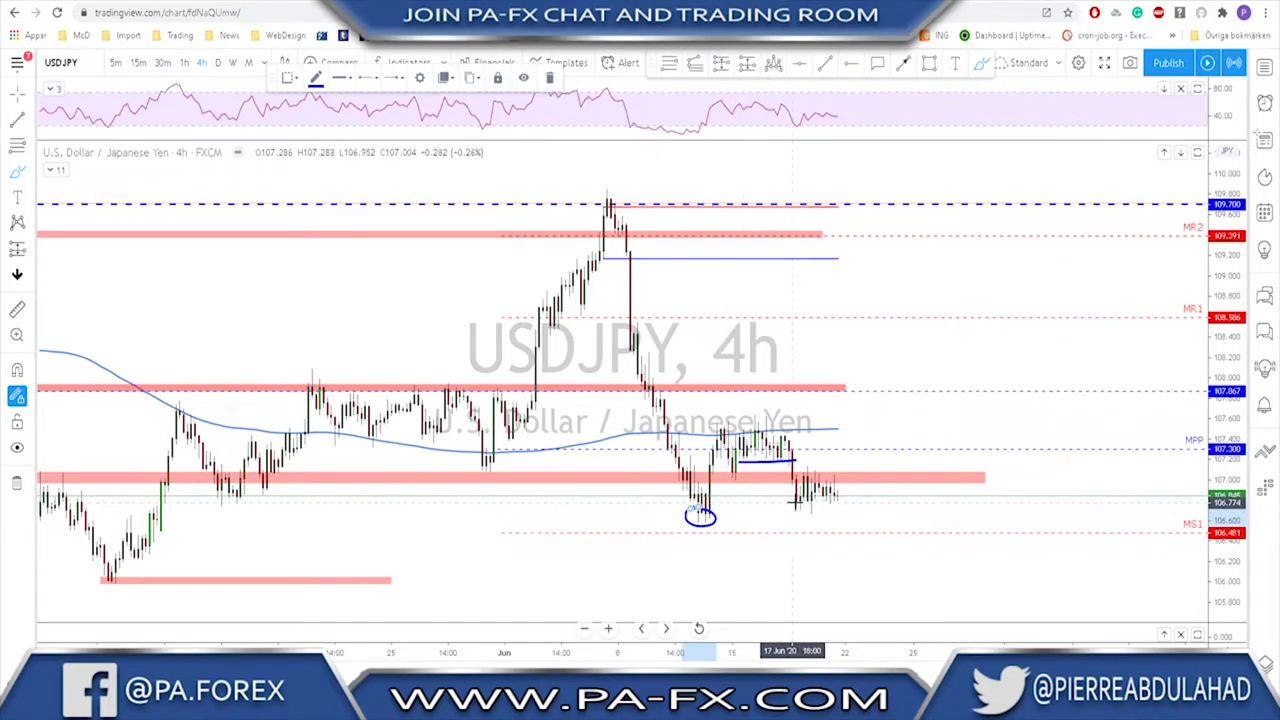
scroll(825, 505, down, 2)
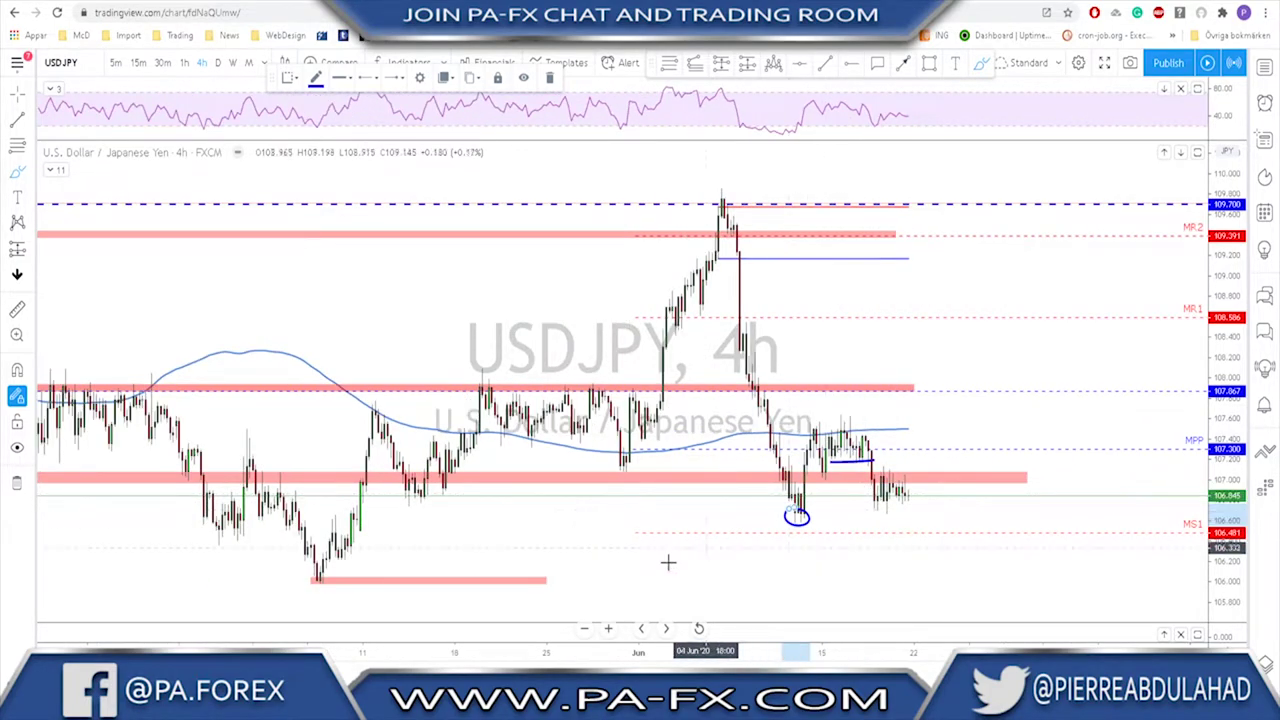
drag(796, 513, 871, 510)
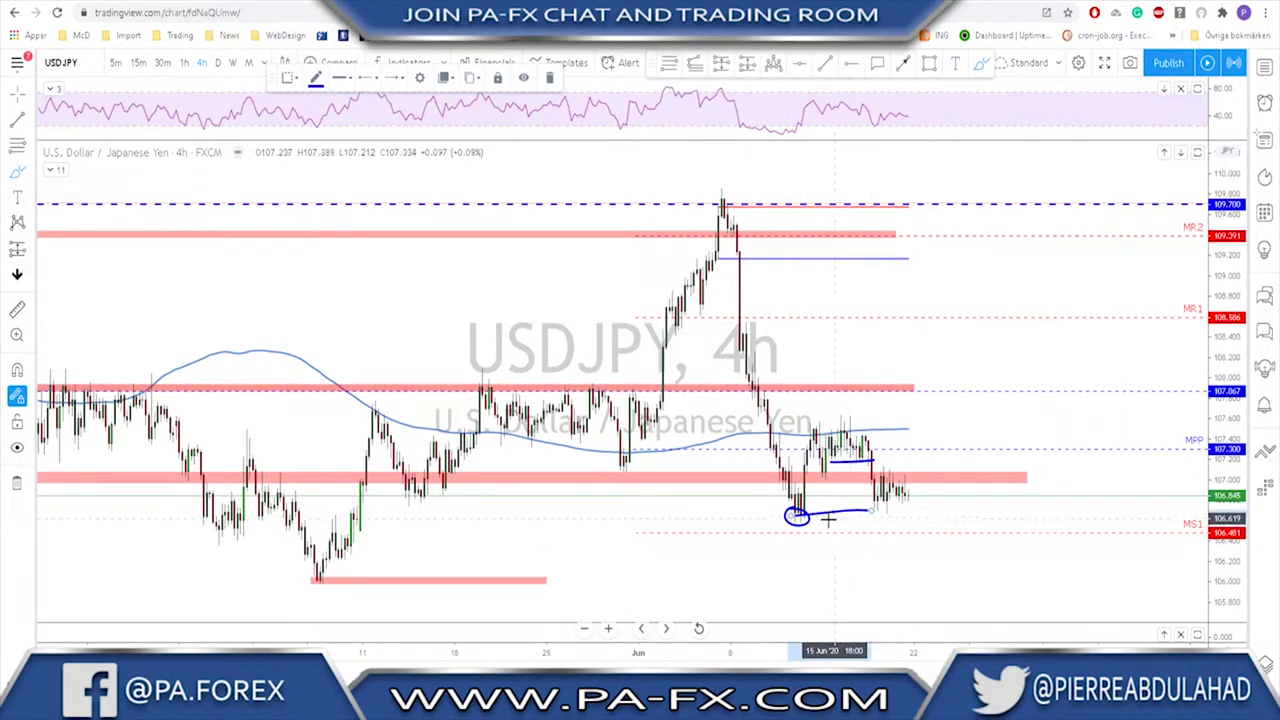
Undo the marks at the USDJPY June lows, try a downward projection, and extend the 106.000 support zone well ahead of price
key(ctrl+z)
key(ctrl+z)
mouse_move(784, 522)
mouse_down()
mouse_move(906, 517)
mouse_move(920, 530)
mouse_move(930, 503)
mouse_move(967, 580)
mouse_up()
key(ctrl+z)
key(ctrl+z)
drag(546, 583, 1089, 580)
Move the brushed downward projection toward 106.000 further ahead of price and delete it
right_click(940, 527)
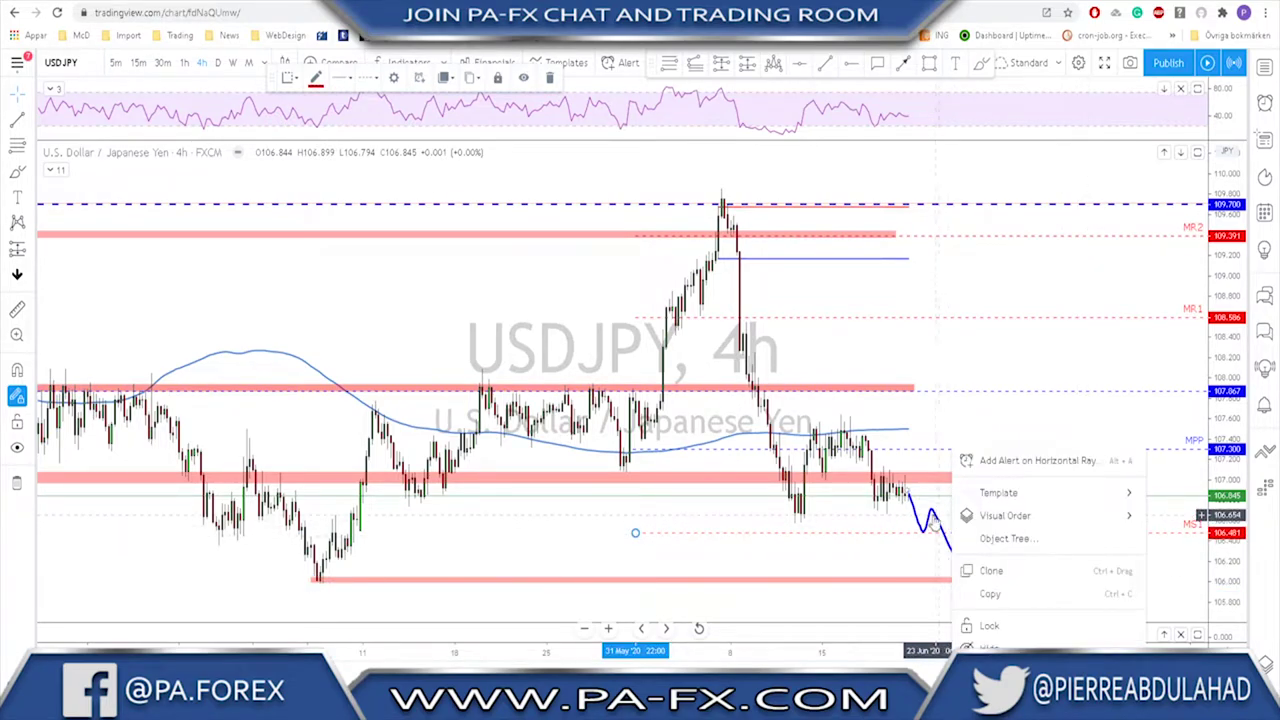
click(936, 525)
drag(931, 513, 976, 513)
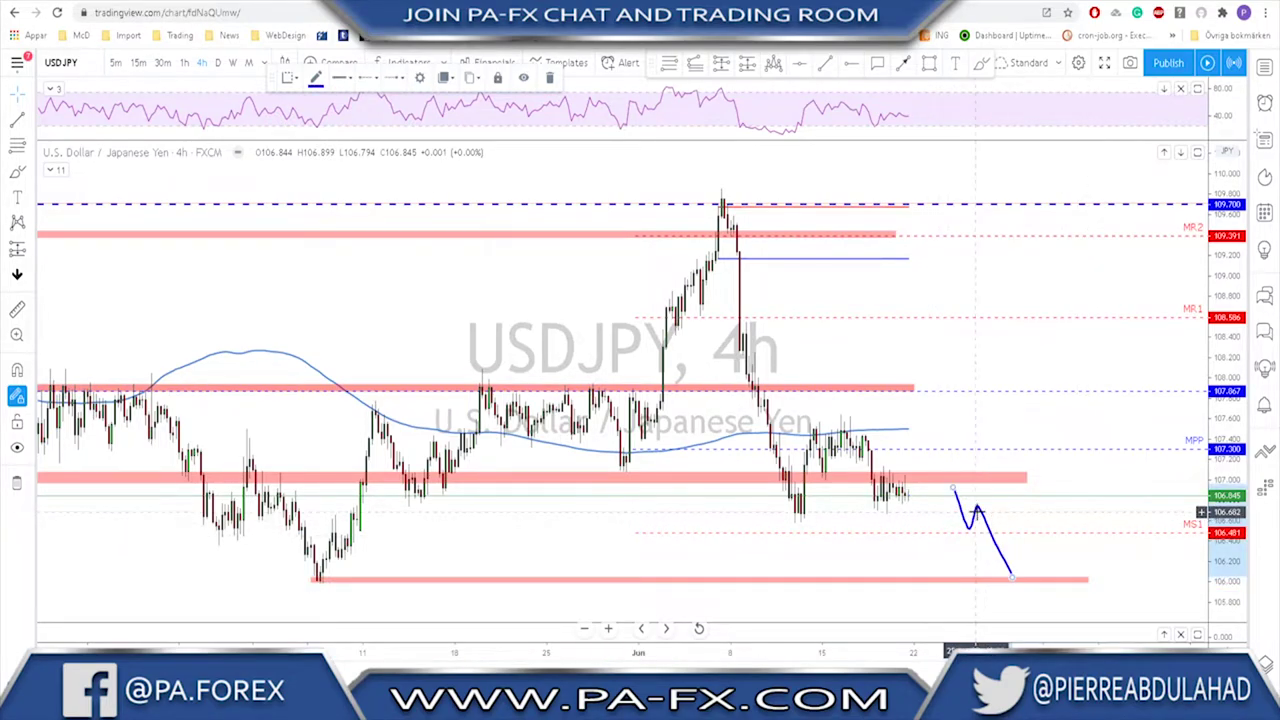
key(Delete)
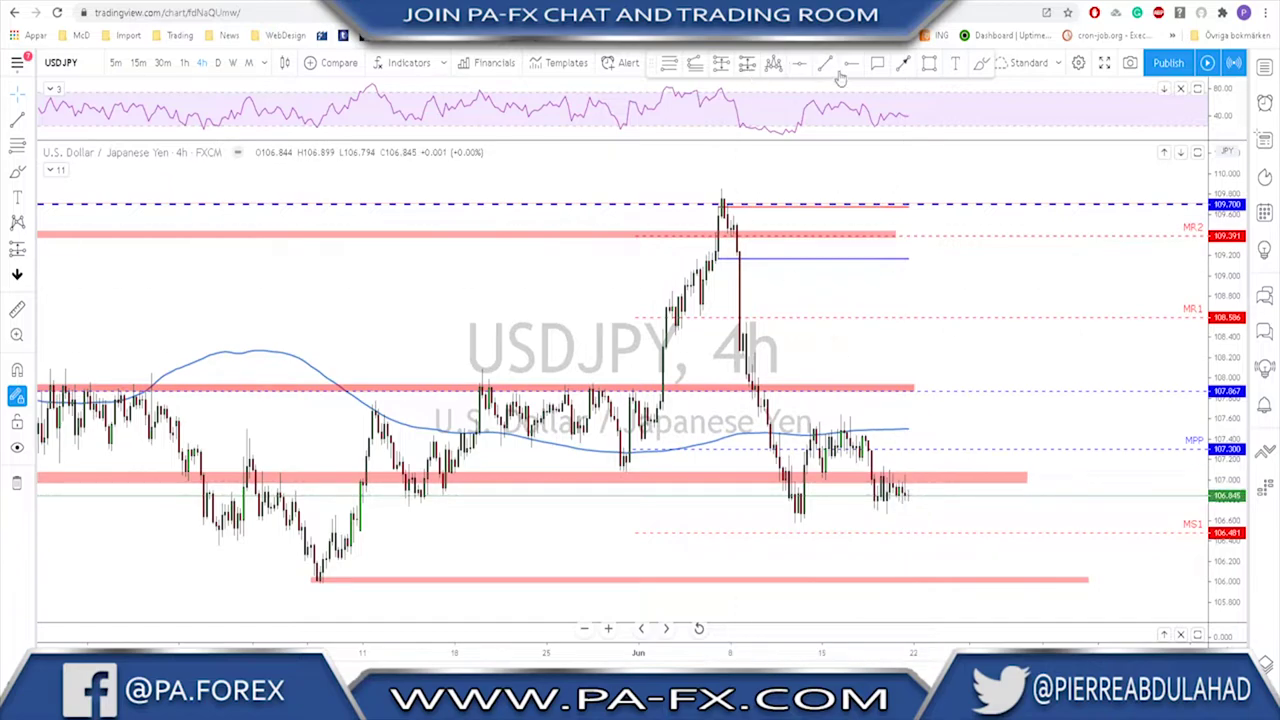
Brush a double bottom from the 106.6 low, circle the highs near 107.5, project a breakout to about 108.8, and undo the marks
mouse_move(800, 515)
mouse_down()
mouse_move(822, 470)
mouse_move(865, 460)
mouse_move(893, 512)
mouse_move(910, 448)
mouse_up()
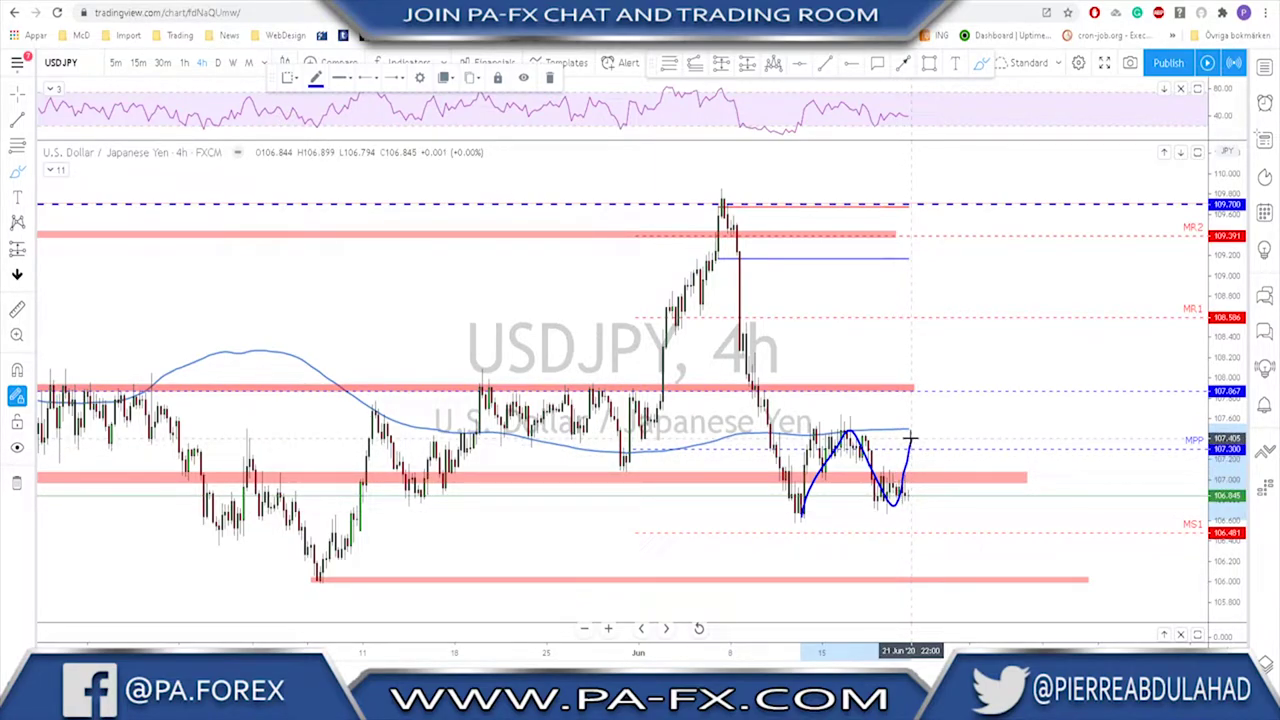
mouse_move(910, 438)
mouse_down()
mouse_move(918, 415)
mouse_move(810, 438)
mouse_move(866, 412)
mouse_move(922, 426)
mouse_move(958, 296)
mouse_up()
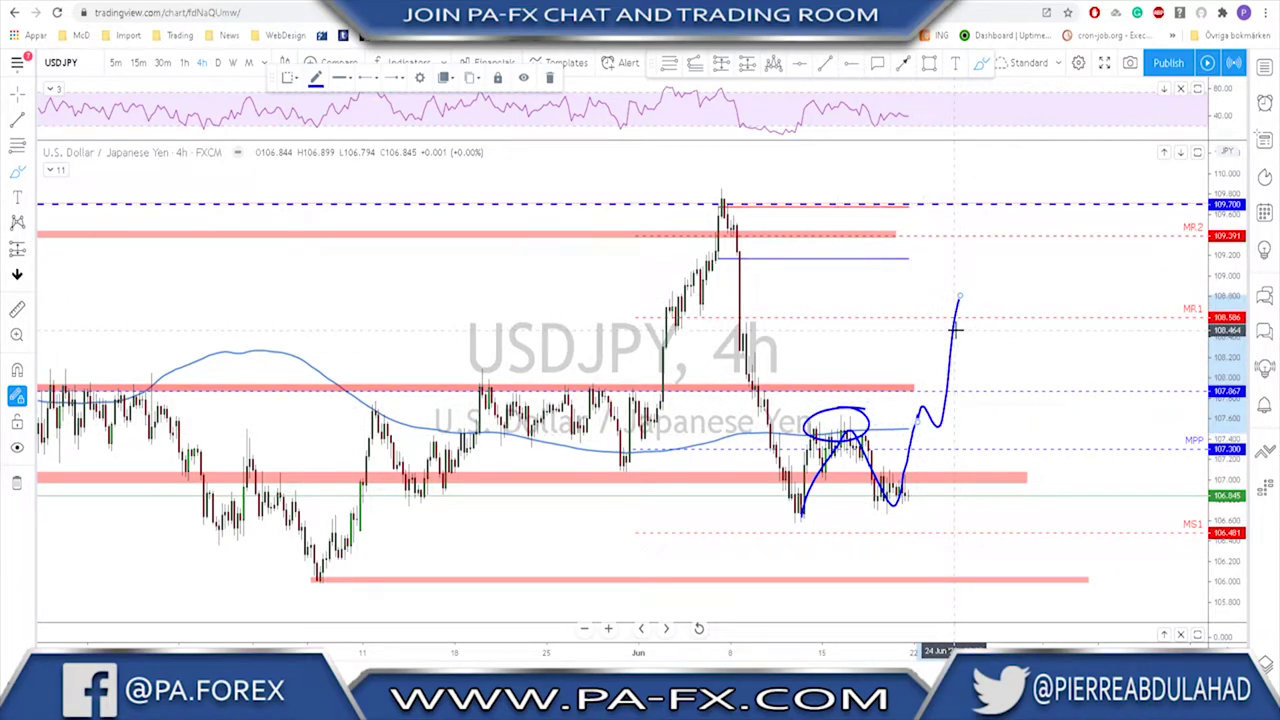
key(ctrl+z)
key(ctrl+z)
key(ctrl+z)
key(ctrl+z)
key(ctrl+z)
Brush over the USDJPY decline from the high above 109.700 and past current price, and undo the strokes
mouse_move(720, 197)
mouse_down()
mouse_move(800, 515)
mouse_move(813, 455)
mouse_move(843, 428)
mouse_move(878, 497)
mouse_move(905, 486)
mouse_move(962, 572)
mouse_move(939, 547)
mouse_up()
key(ctrl+z)
key(ctrl+z)
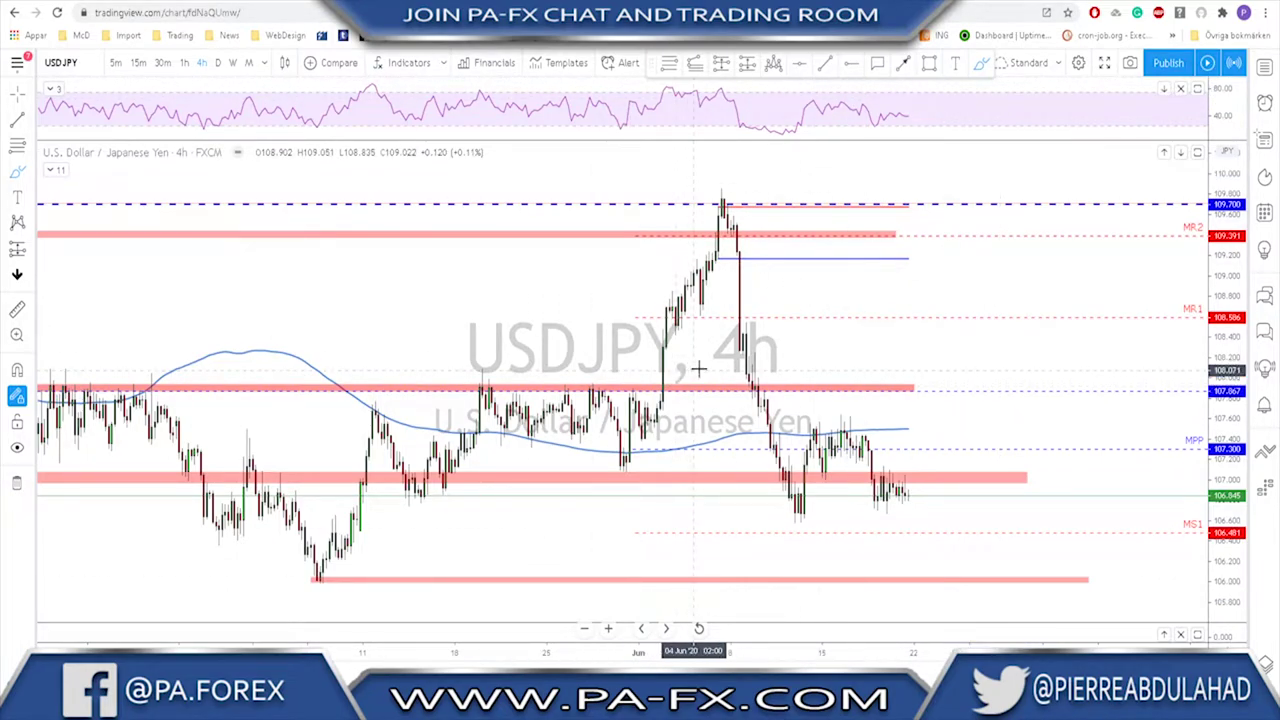
scroll(704, 364, down, 2)
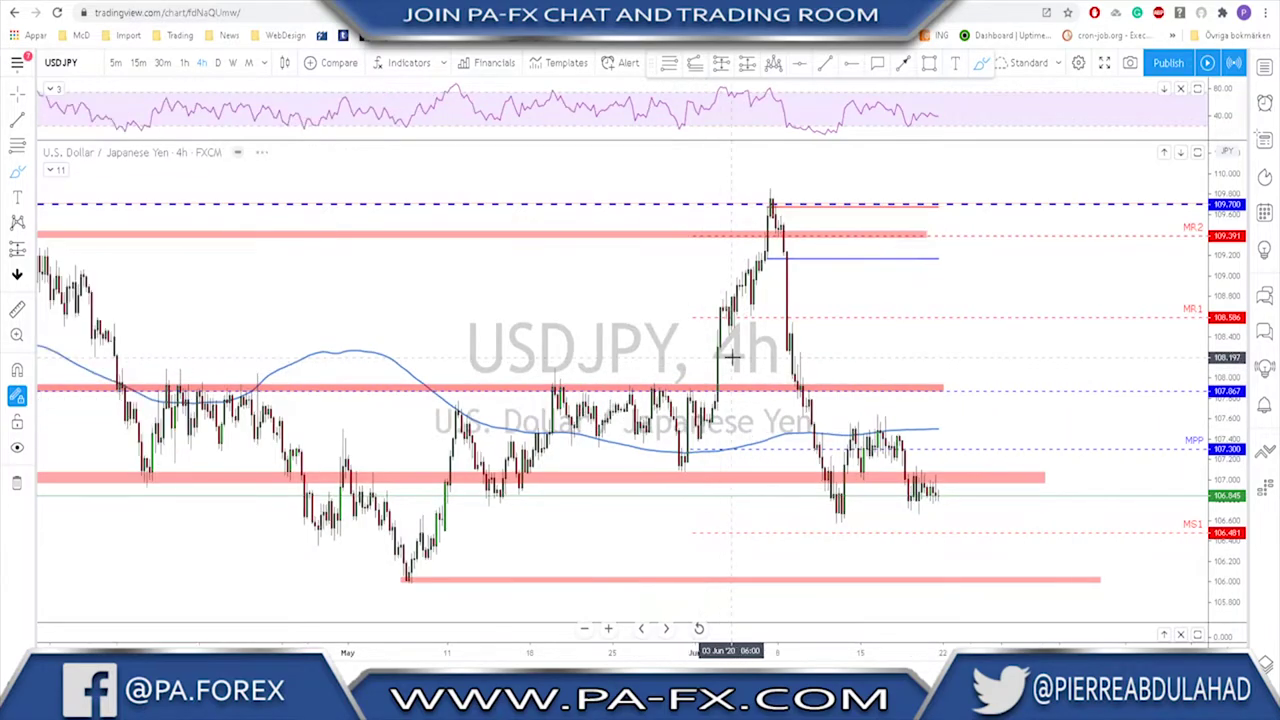
scroll(735, 352, up, 2)
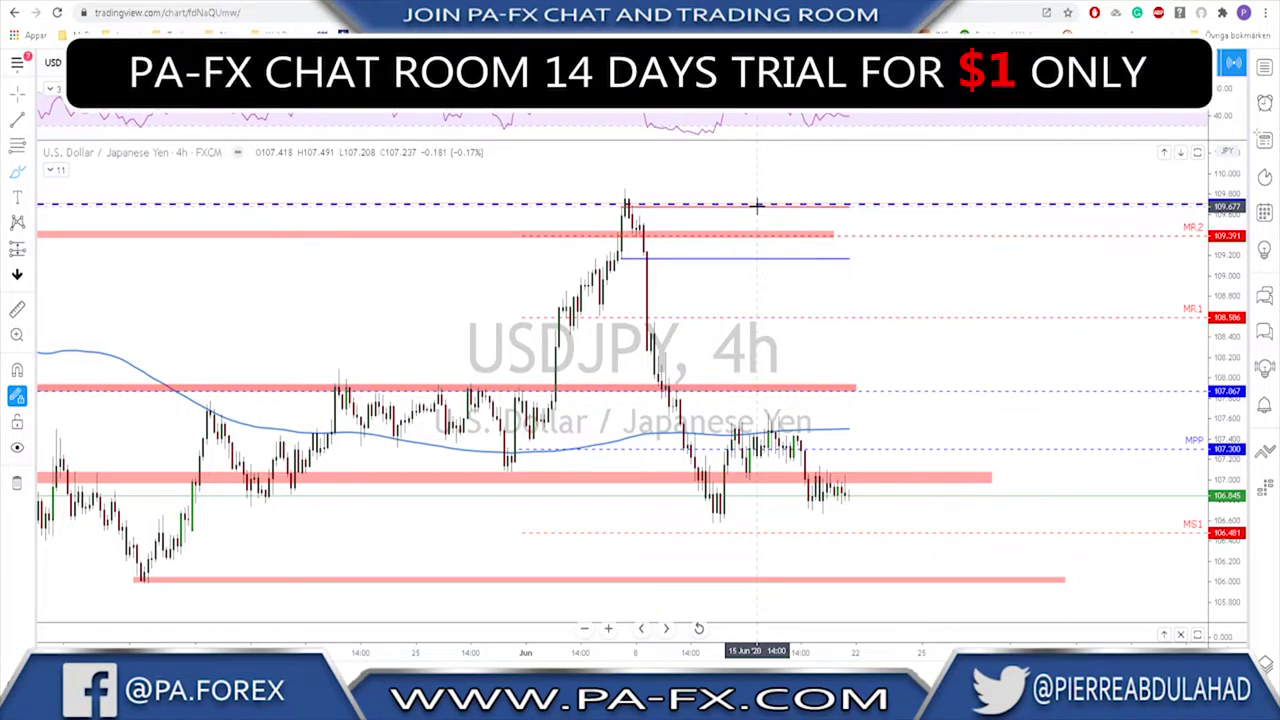
Switch to the USDCHF chart and go through the daily timeframe to the weekly timeframe
key(Down)
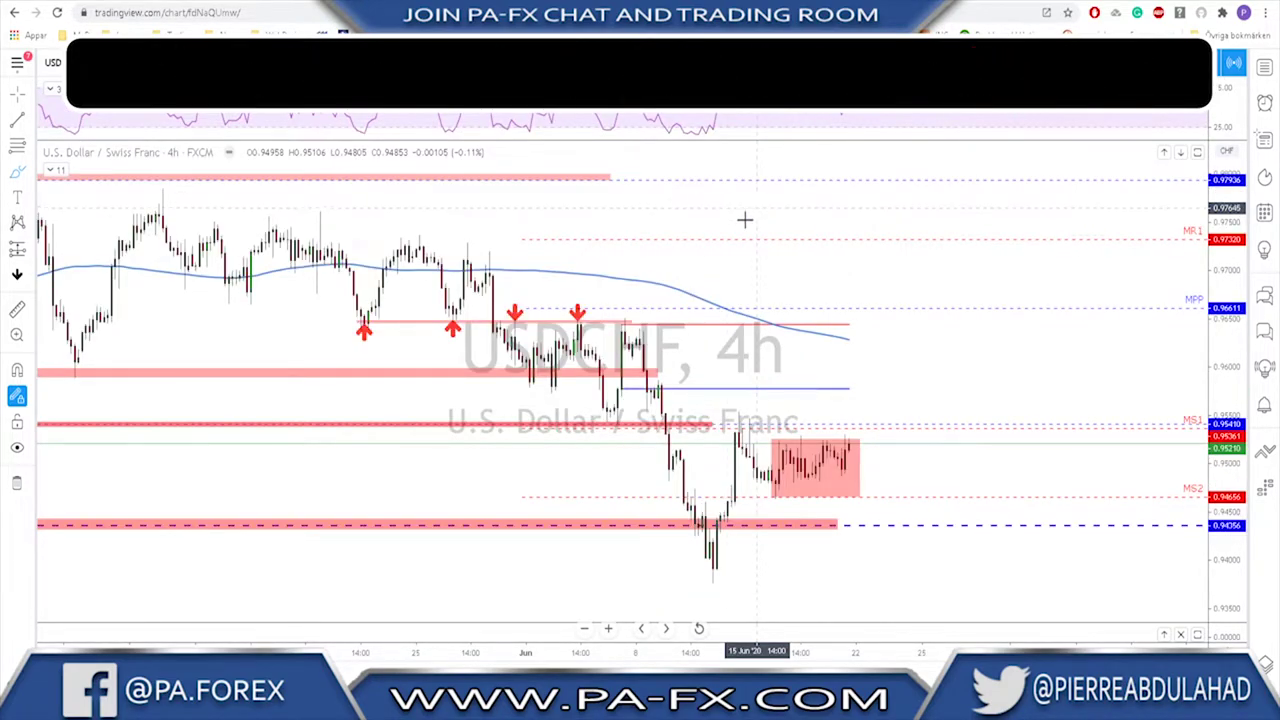
click(218, 62)
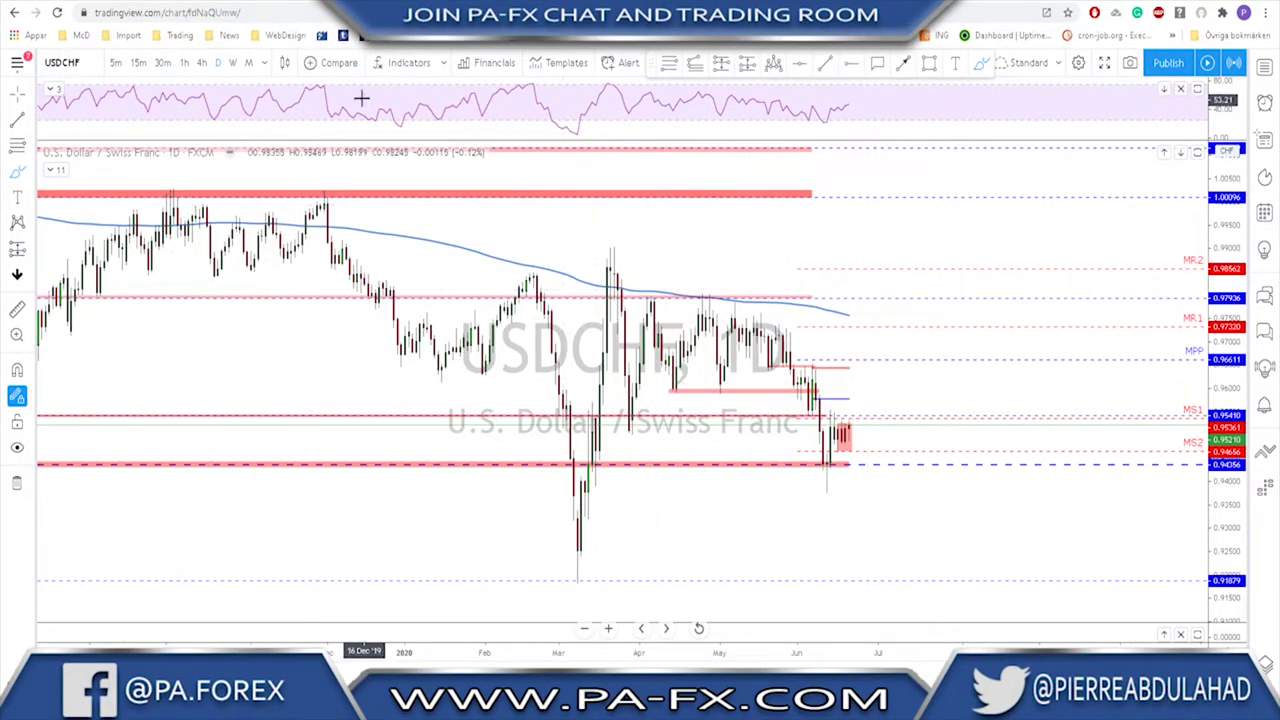
click(233, 63)
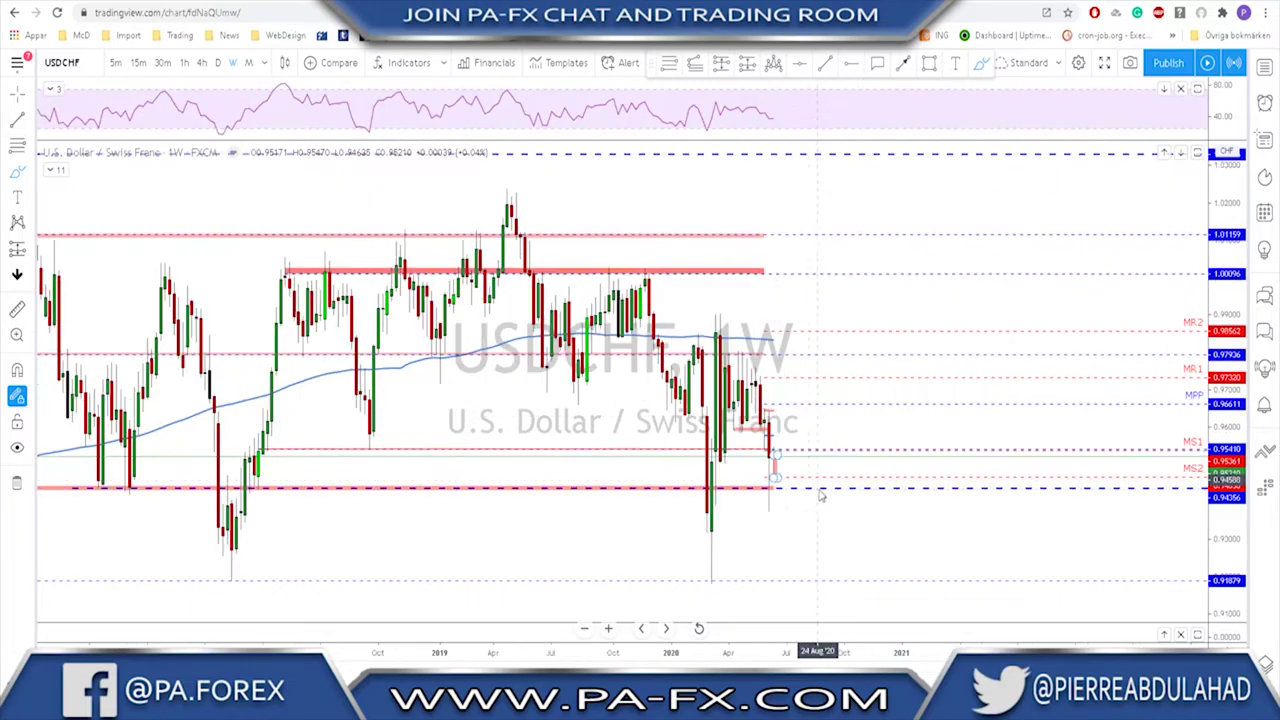
scroll(766, 491, down, 3)
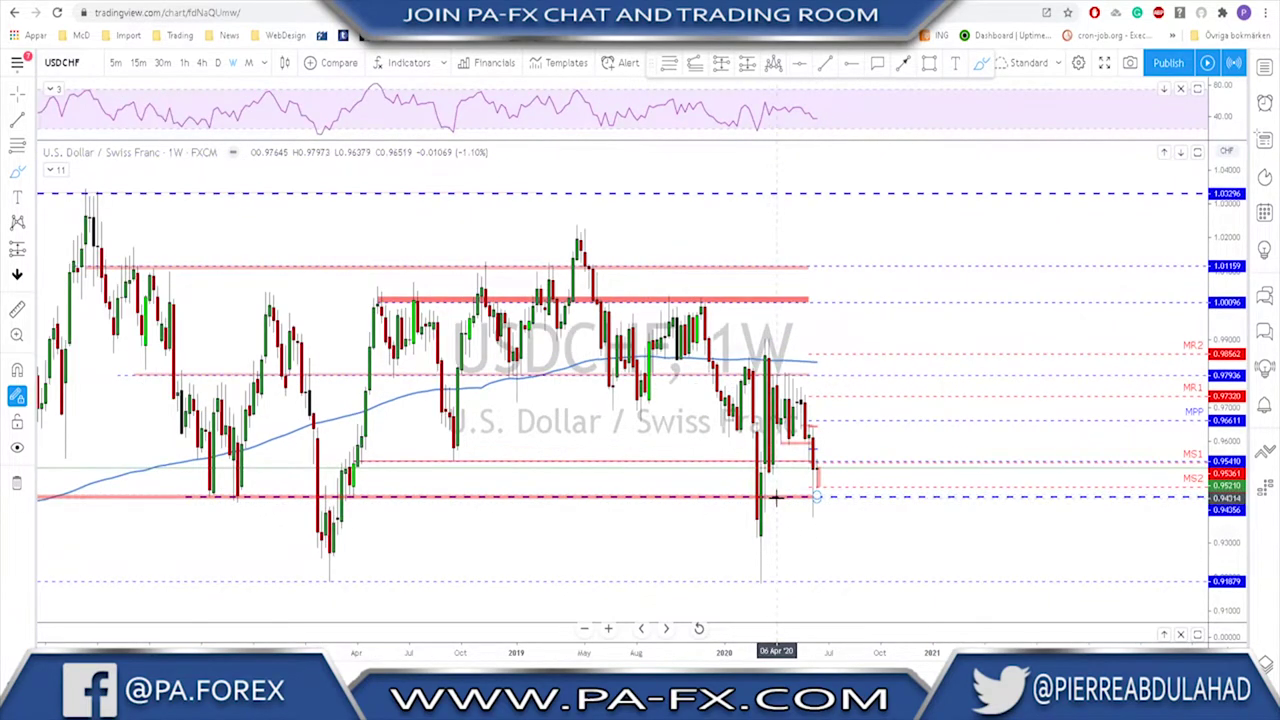
Circle three groups of earlier weekly lows along the USDCHF 0.94356 level, and undo the last two circles
drag(226, 352, 174, 369)
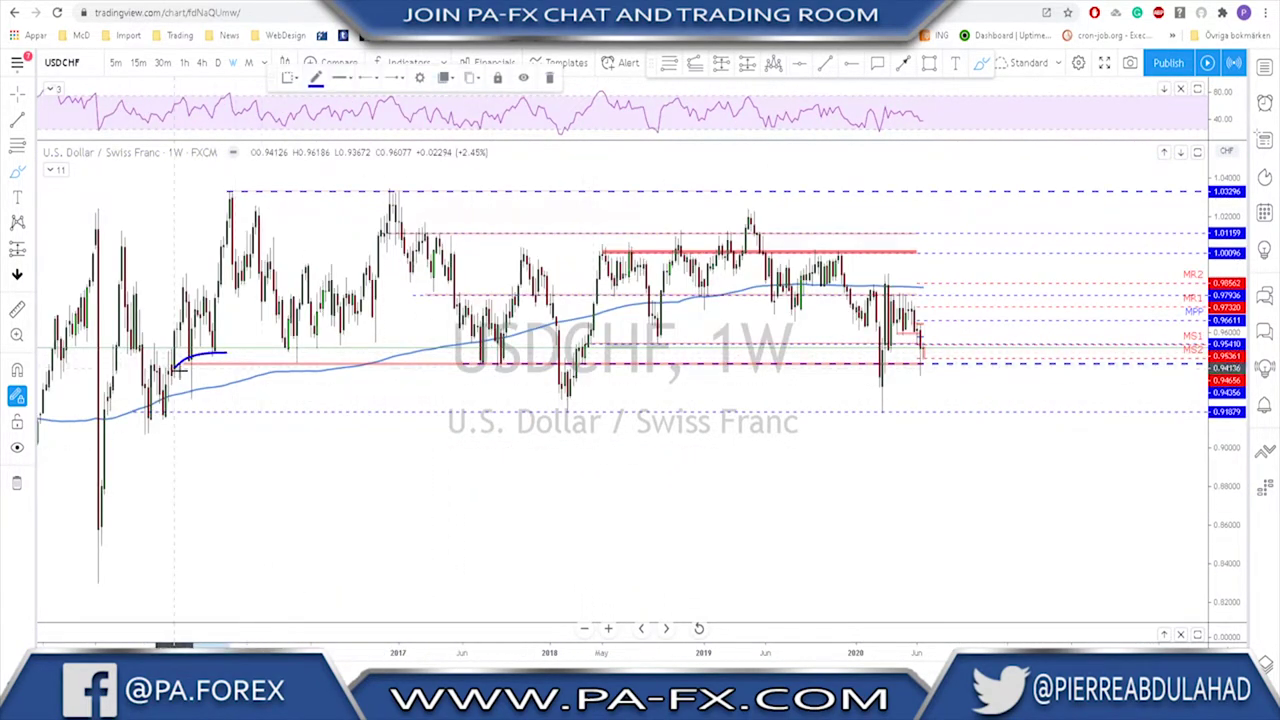
drag(296, 349, 300, 350)
mouse_move(505, 356)
mouse_down()
mouse_move(468, 369)
mouse_move(505, 360)
mouse_up()
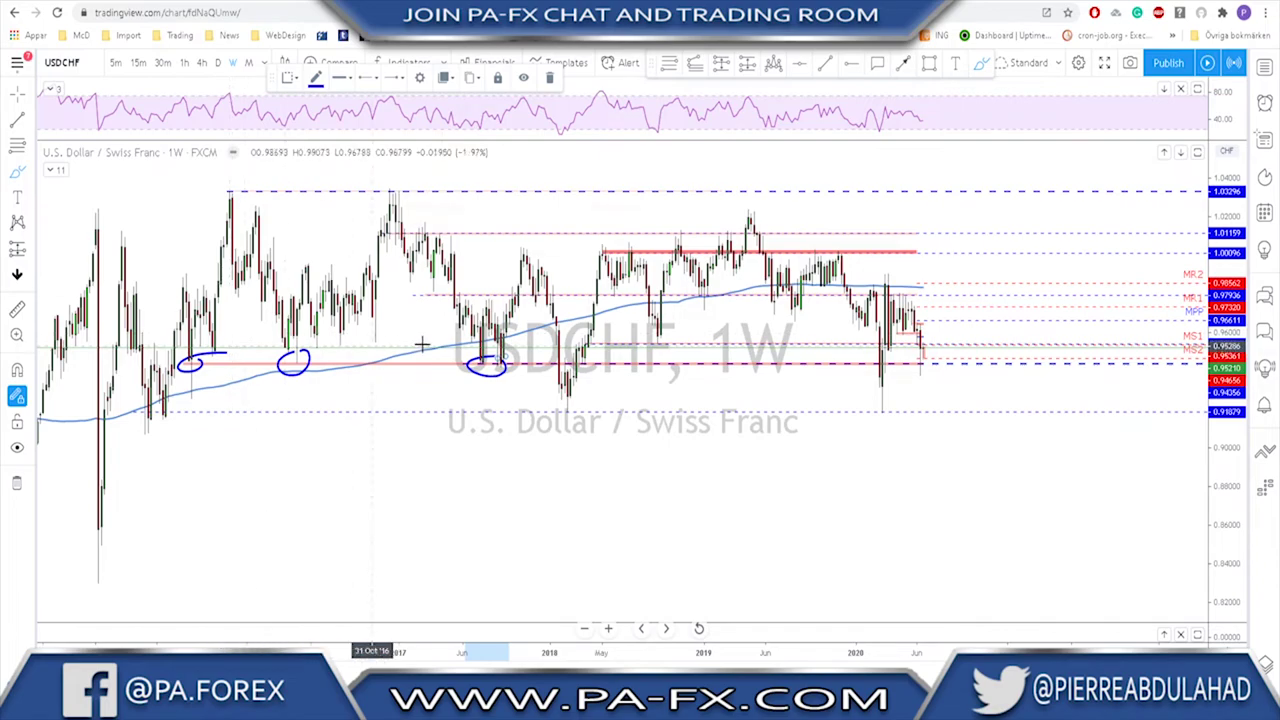
key(ctrl+z)
key(ctrl+z)
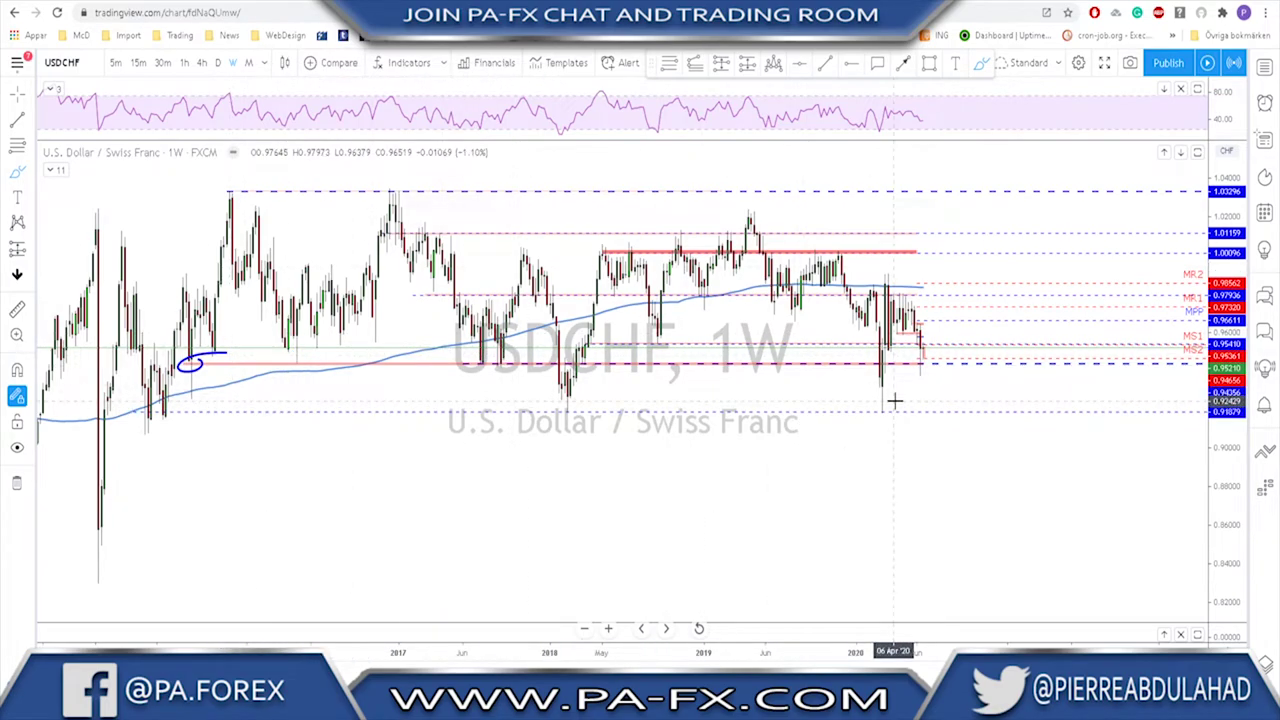
Brush along the lower wick of the early June weekly candle at 0.94356 and undo the stroke
scroll(908, 400, up, 3)
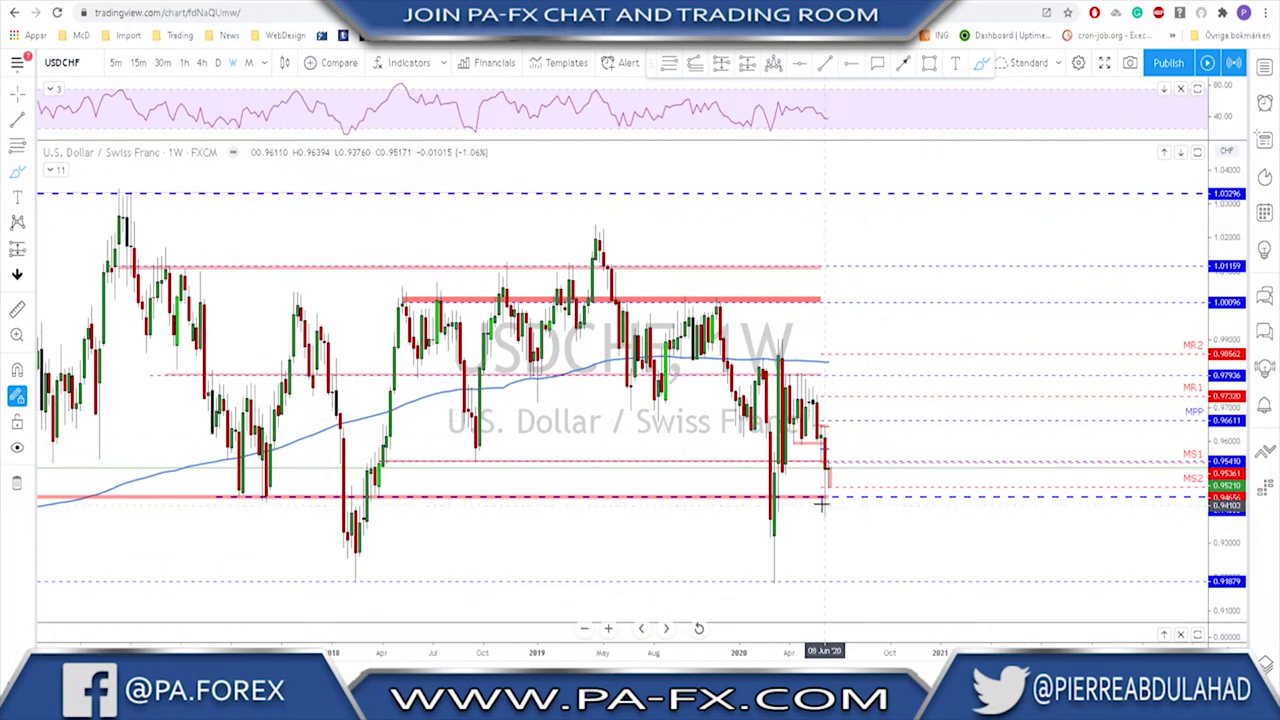
drag(825, 510, 826, 464)
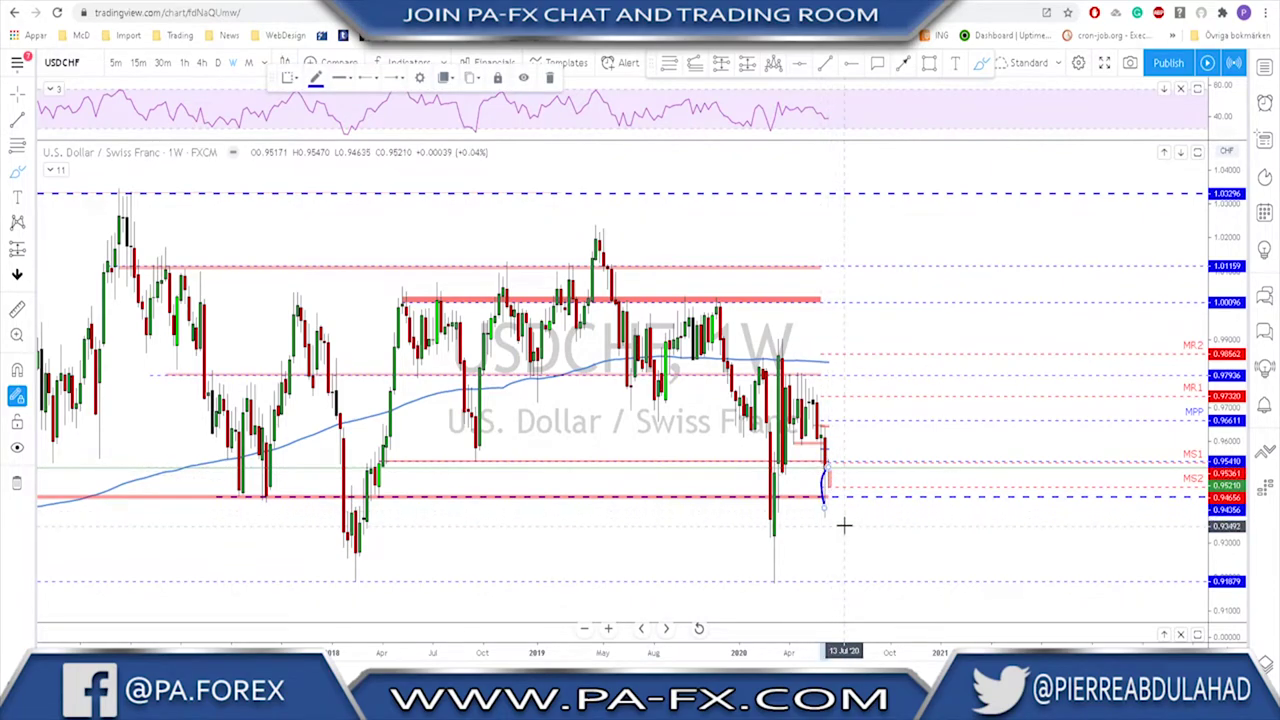
key(ctrl+z)
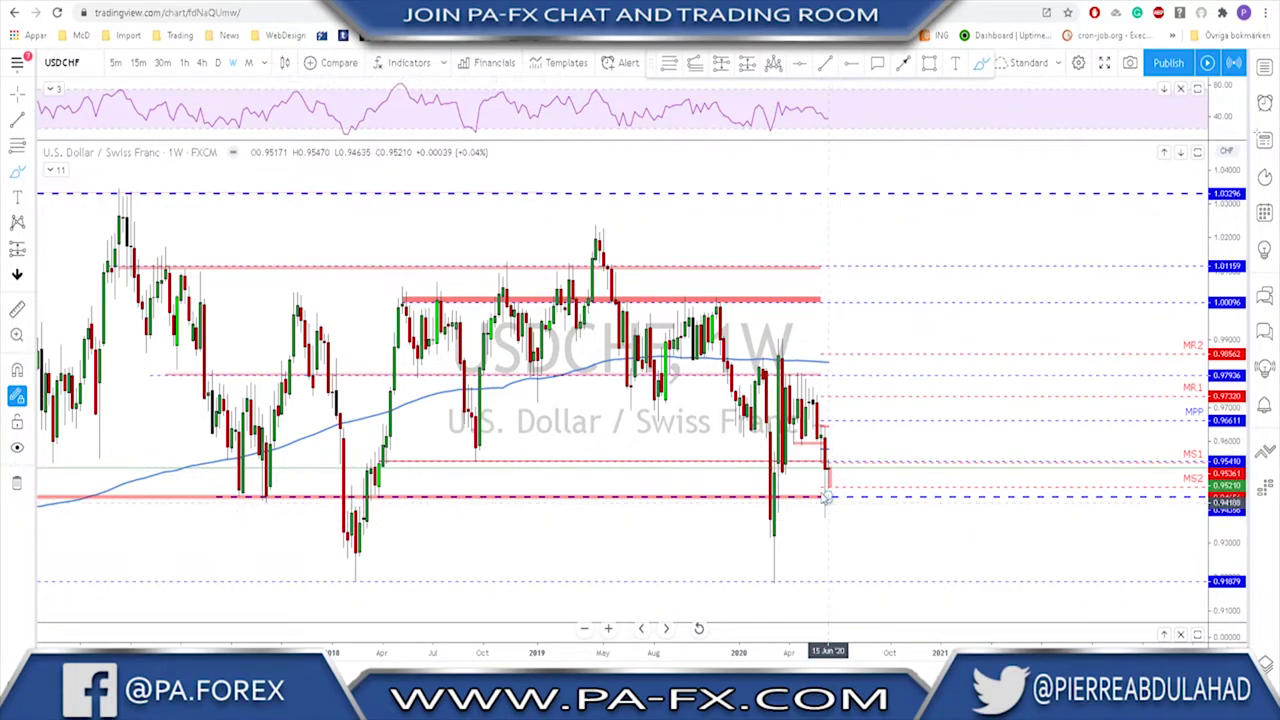
Set USDCHF to the daily timeframe, circle the June low at the 0.94356 level, and delete the circle
click(218, 63)
drag(806, 450, 812, 462)
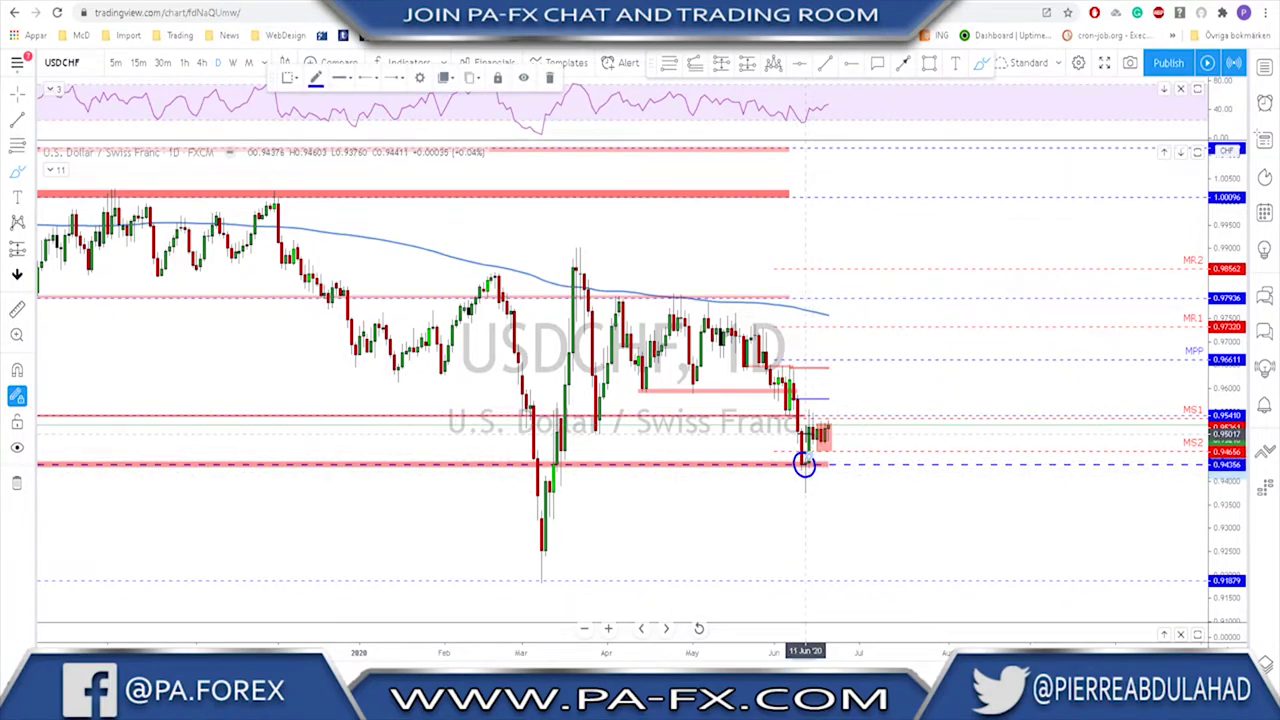
key(Delete)
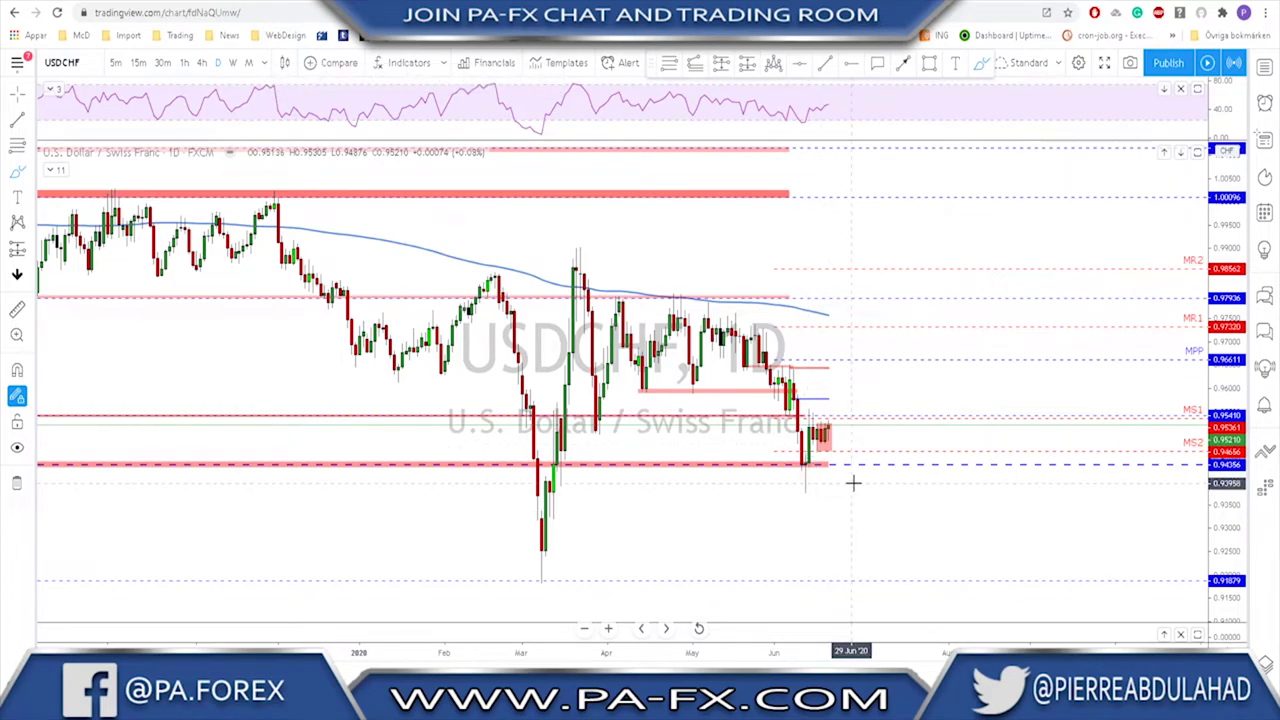
Set USDCHF to the 4-hour timeframe, brush the rally, rising range and projection to about 0.960, circle the target, and remove the marks
scroll(826, 471, up, 2)
click(203, 62)
mouse_move(693, 580)
mouse_down()
mouse_move(719, 432)
mouse_move(760, 482)
mouse_move(836, 463)
mouse_move(771, 472)
mouse_move(752, 490)
mouse_move(852, 464)
mouse_up()
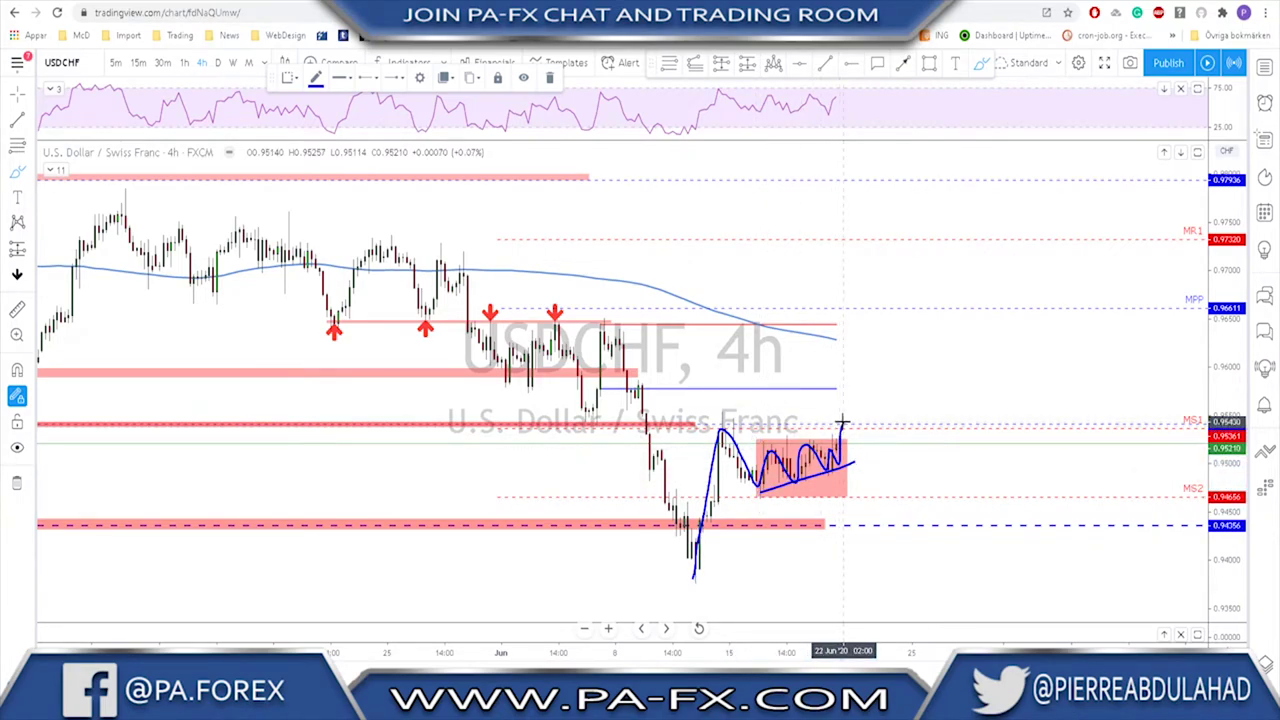
mouse_move(843, 410)
mouse_down()
mouse_move(860, 428)
mouse_move(892, 365)
mouse_move(830, 340)
mouse_move(902, 357)
mouse_up()
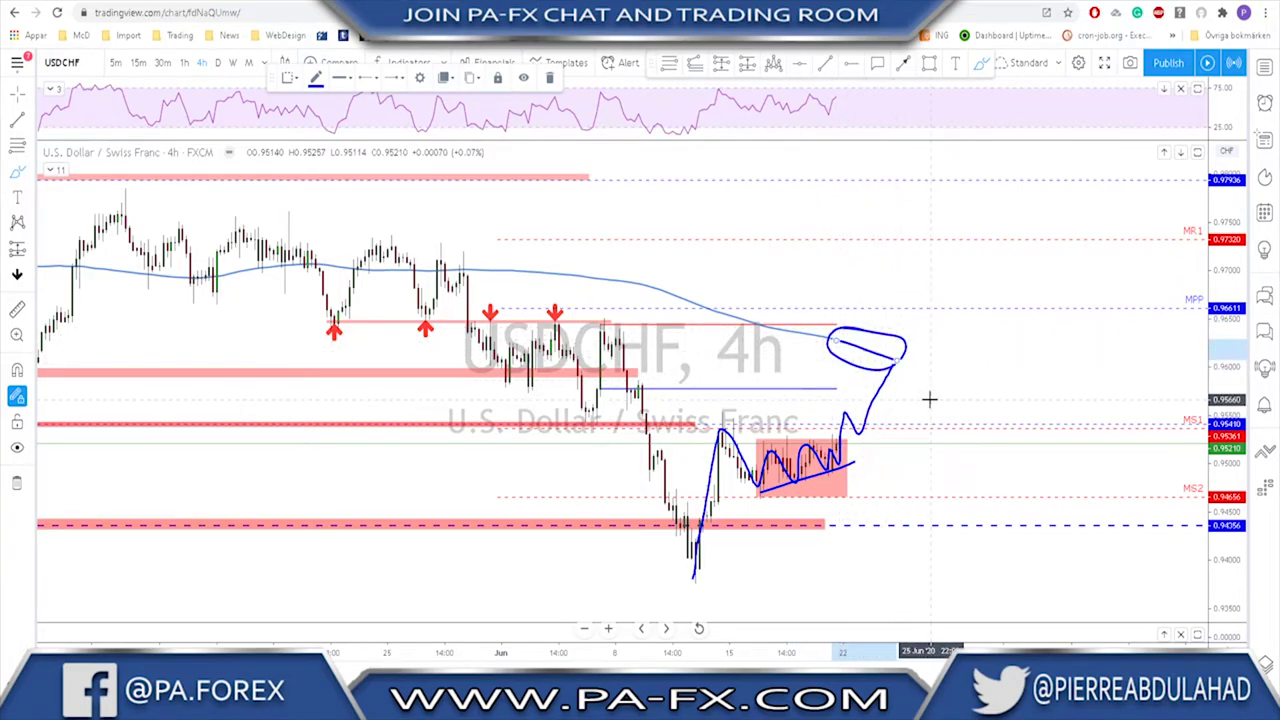
key(Delete)
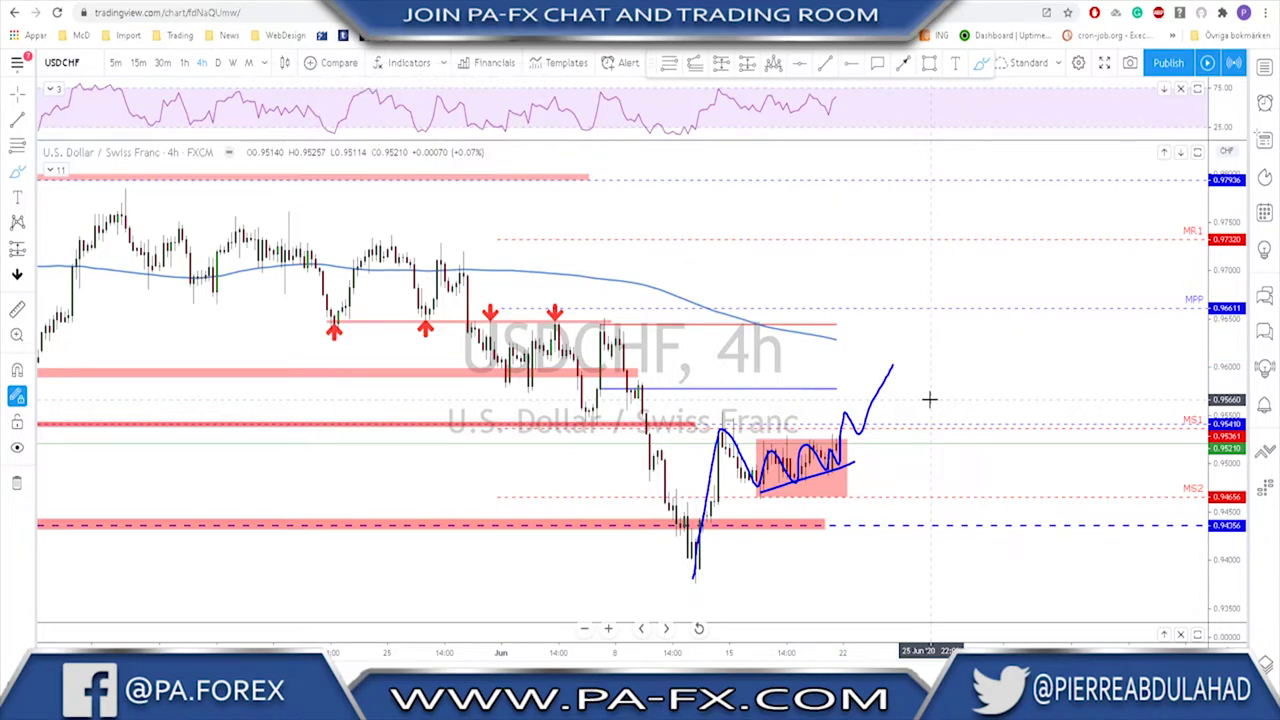
key(Delete)
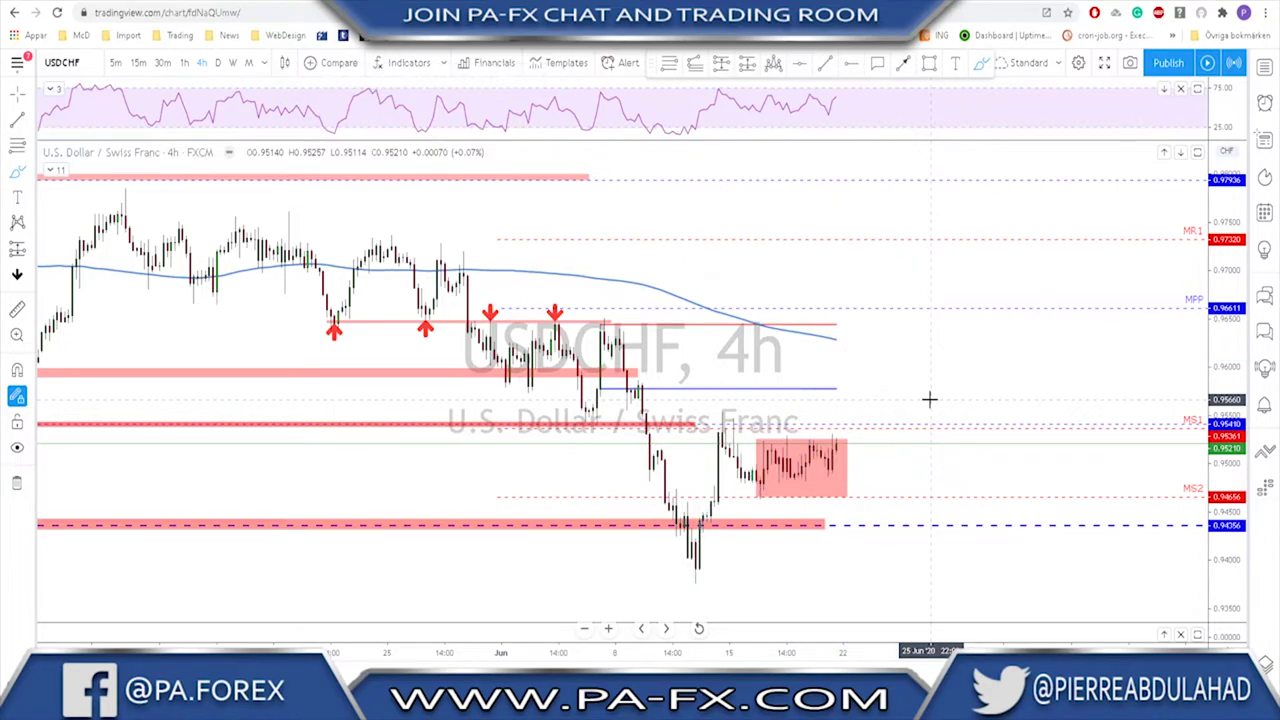
Brush an upward projection from the USDCHF consolidation box to about 0.959, and undo the additional marks drawn after it
scroll(929, 399, down, 5)
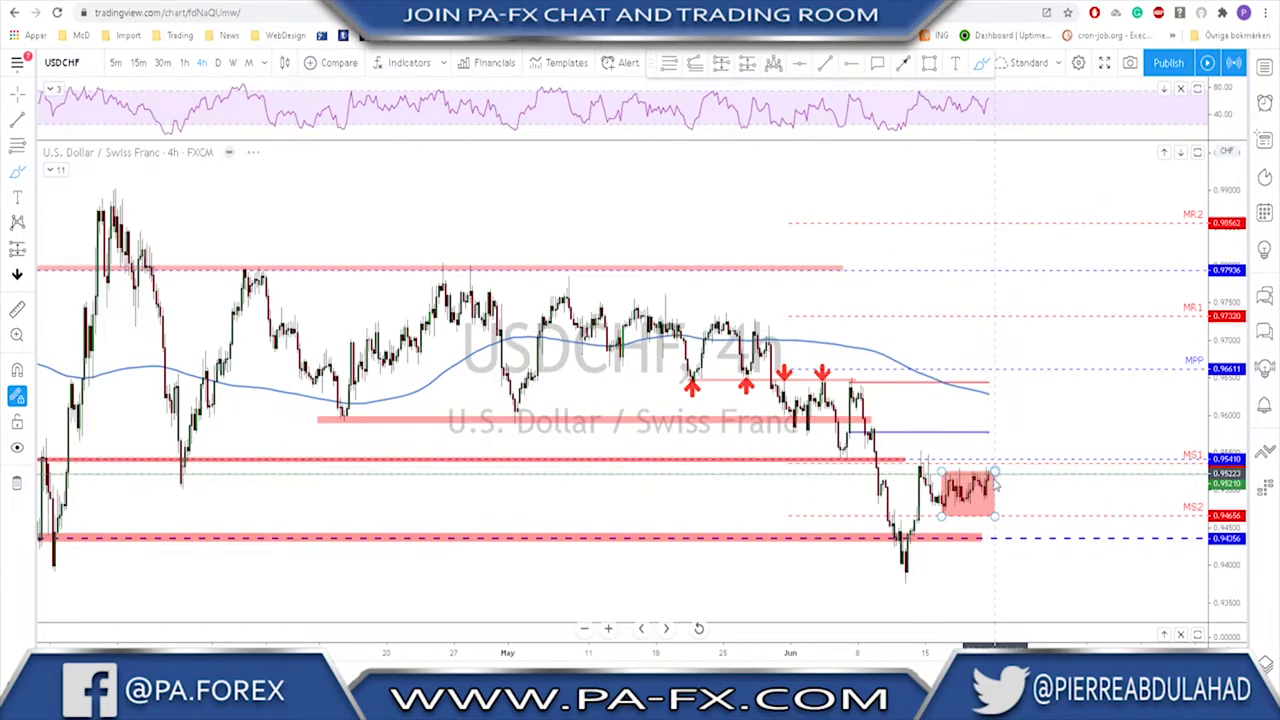
drag(990, 487, 1006, 422)
mouse_move(762, 418)
mouse_down()
mouse_move(1020, 414)
mouse_move(1048, 458)
mouse_up()
key(ctrl+z)
key(ctrl+z)
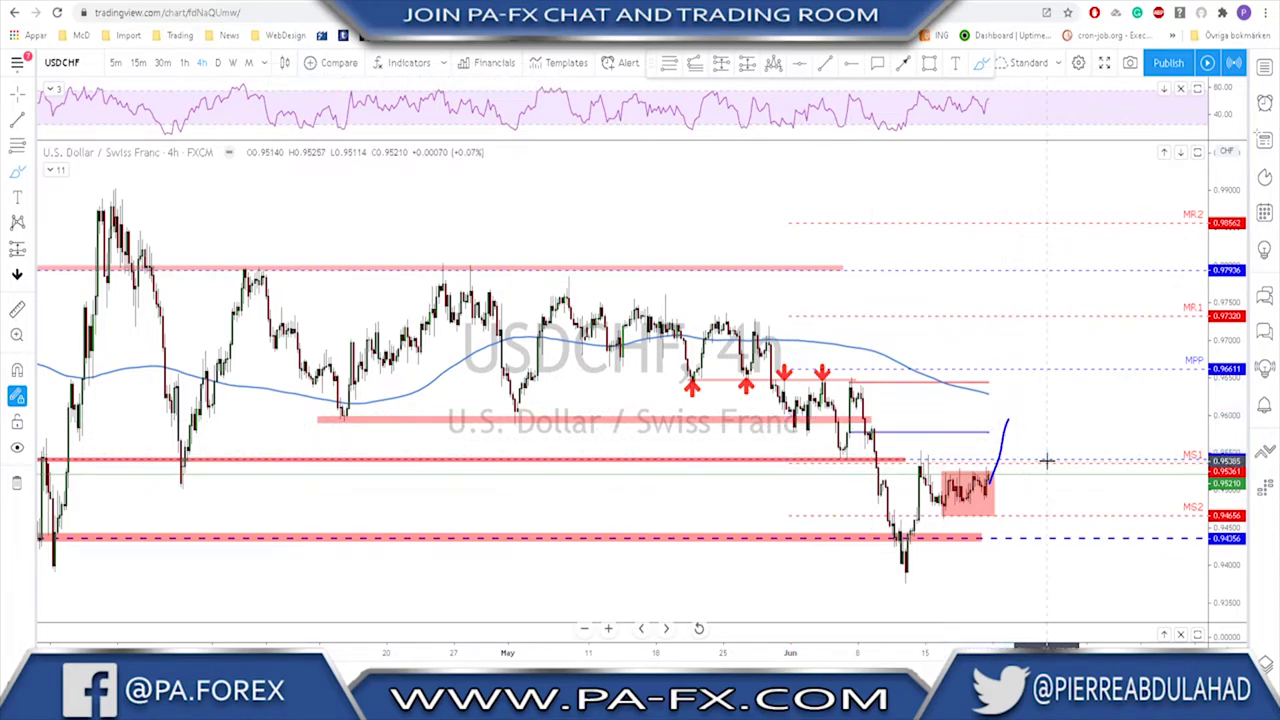
Switch to USDCAD on the daily timeframe, brush the June rebound, circle the September and October highs near 1.33668, and undo the last marks
key(Down)
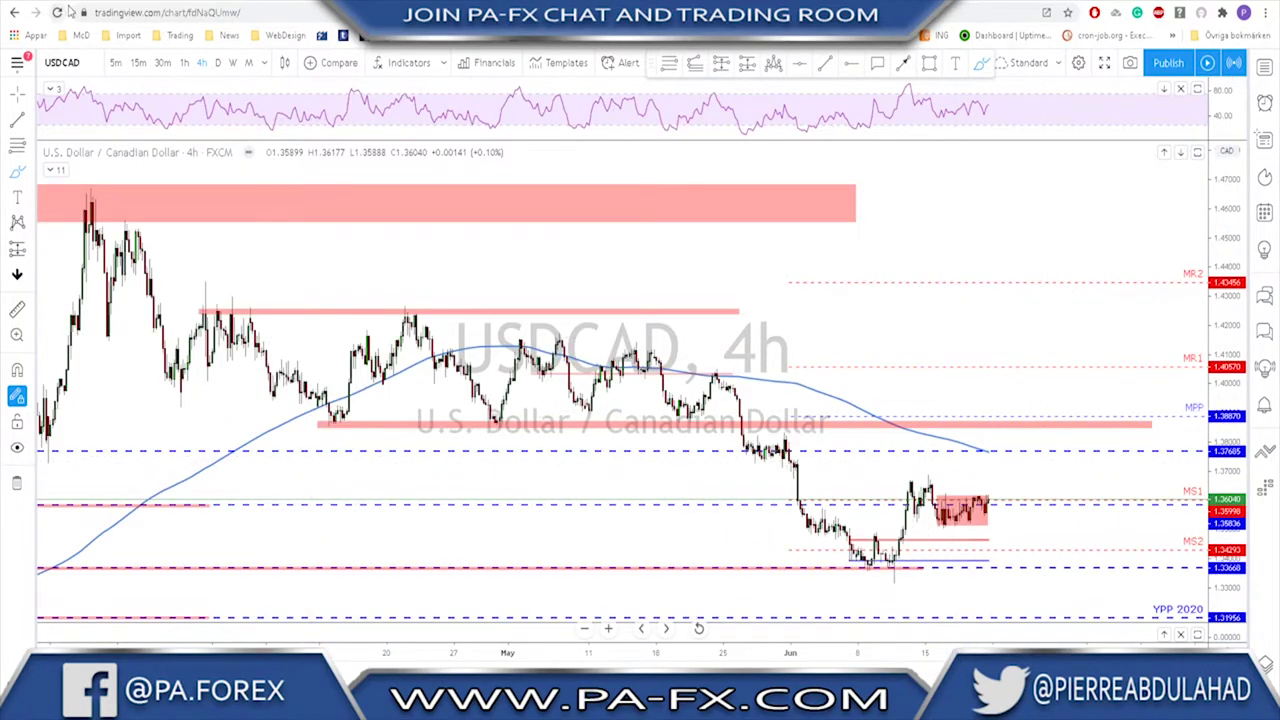
click(218, 62)
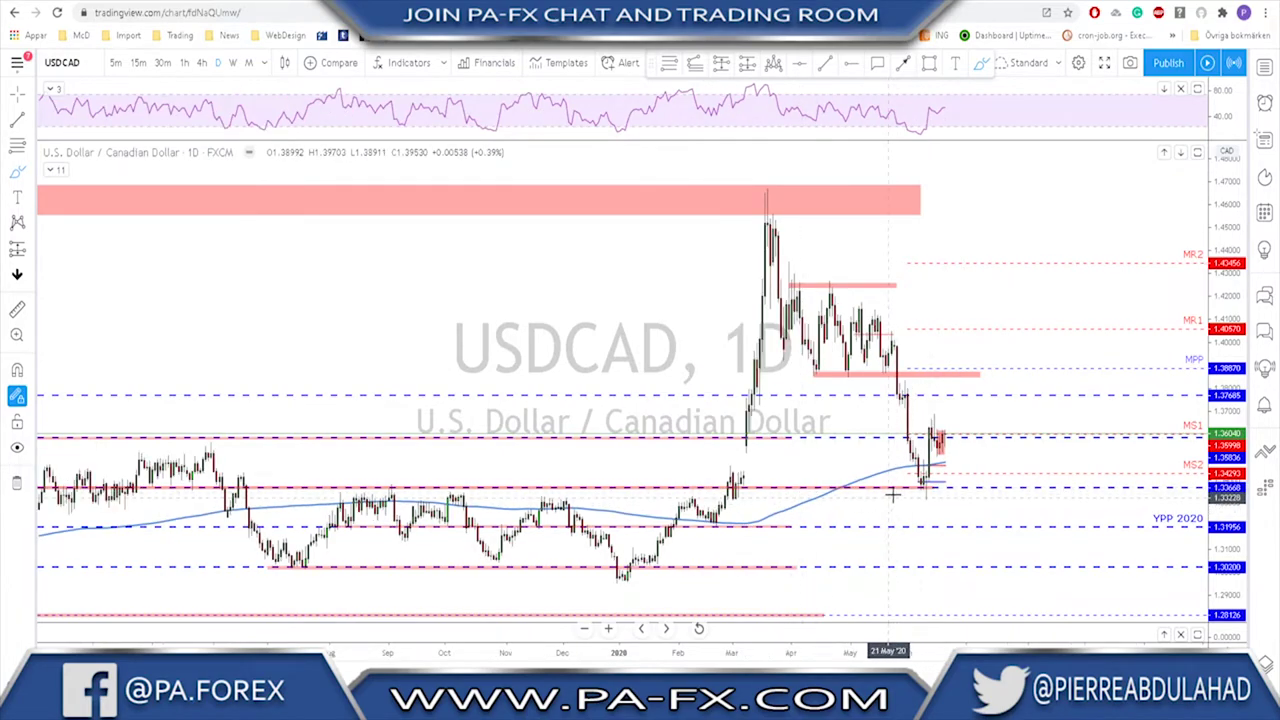
drag(922, 500, 931, 430)
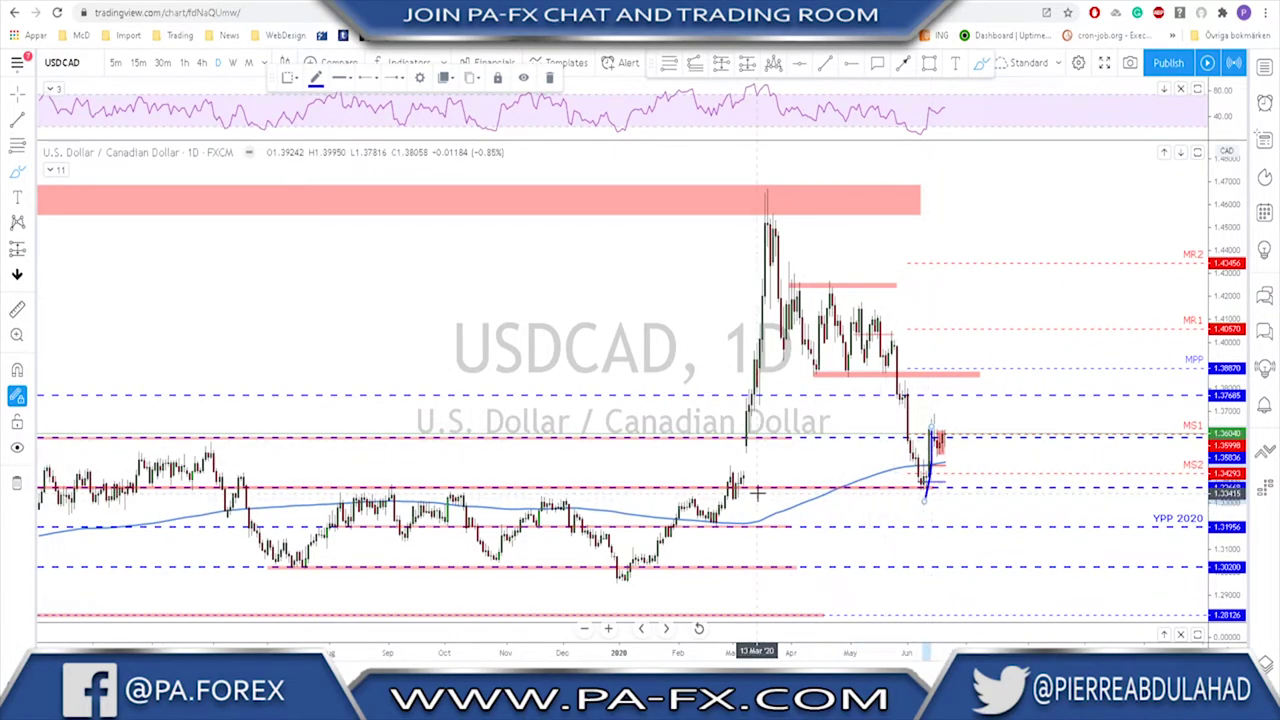
drag(372, 476, 432, 497)
drag(735, 485, 748, 442)
key(ctrl+z)
key(ctrl+z)
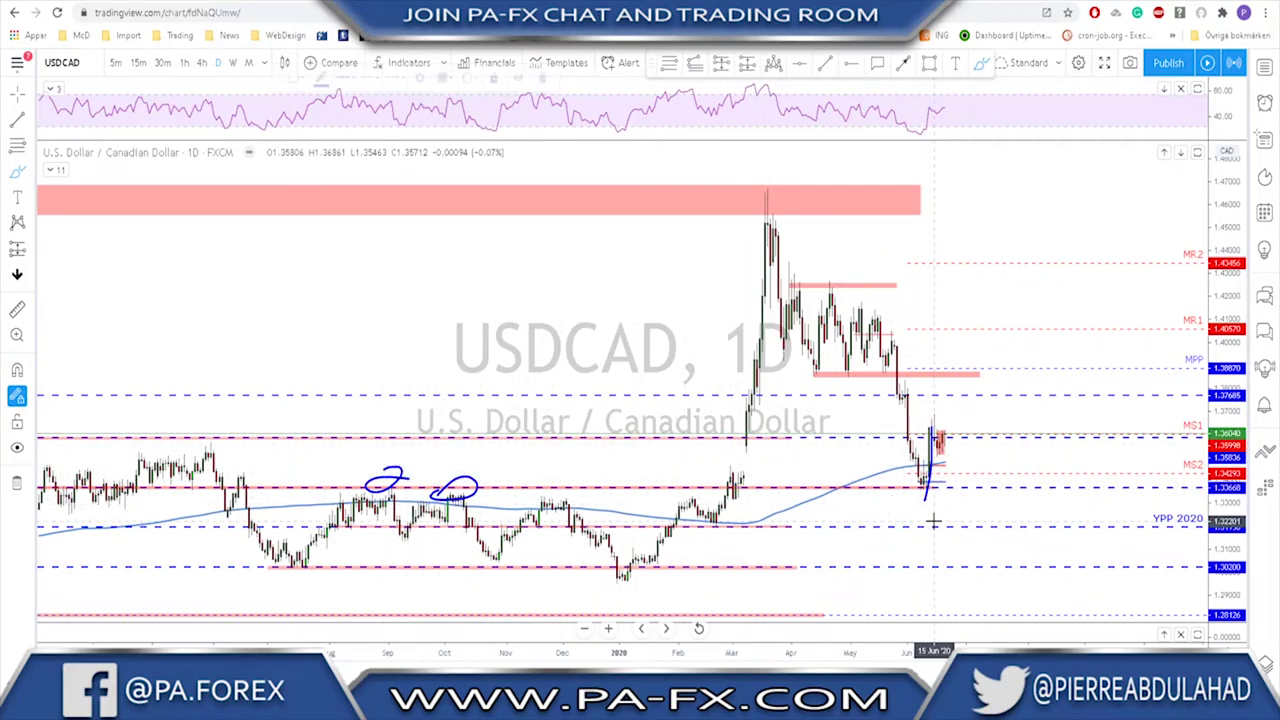
Set USDCAD to the 4-hour timeframe, brush the double bottom, rally and consolidation with a rising support line, and undo the marks
scroll(932, 473, up, 4)
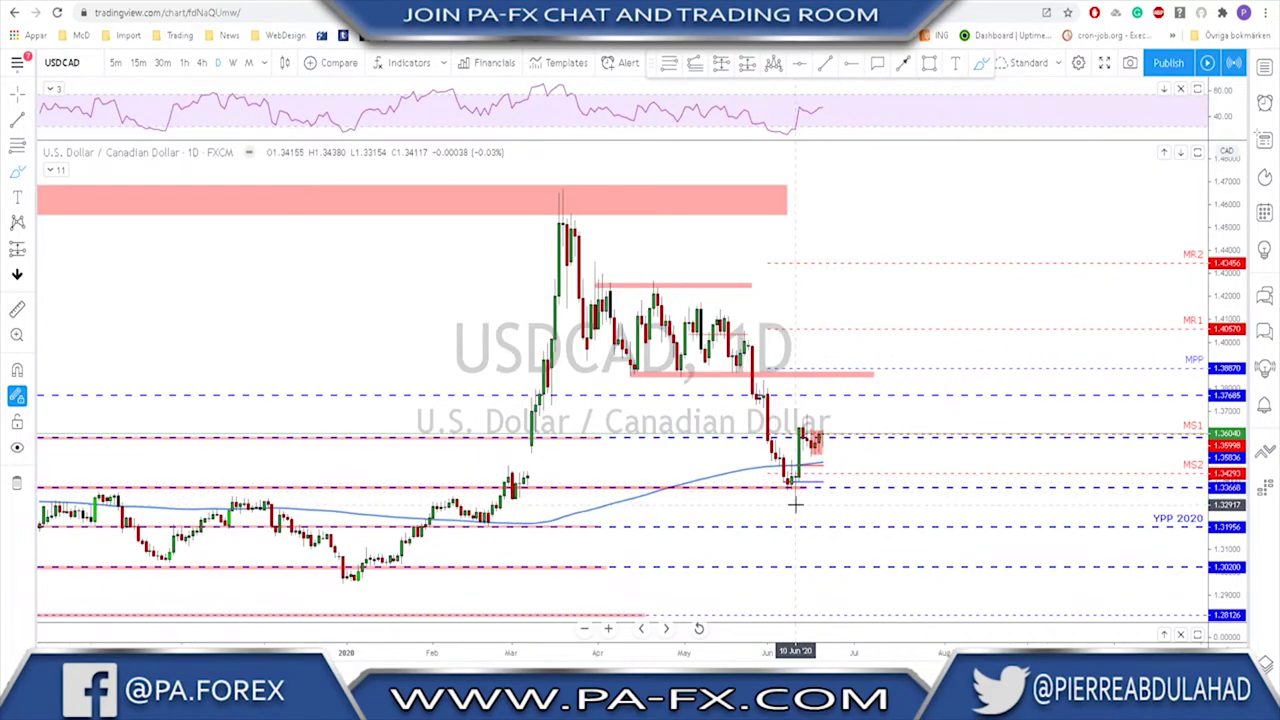
click(201, 62)
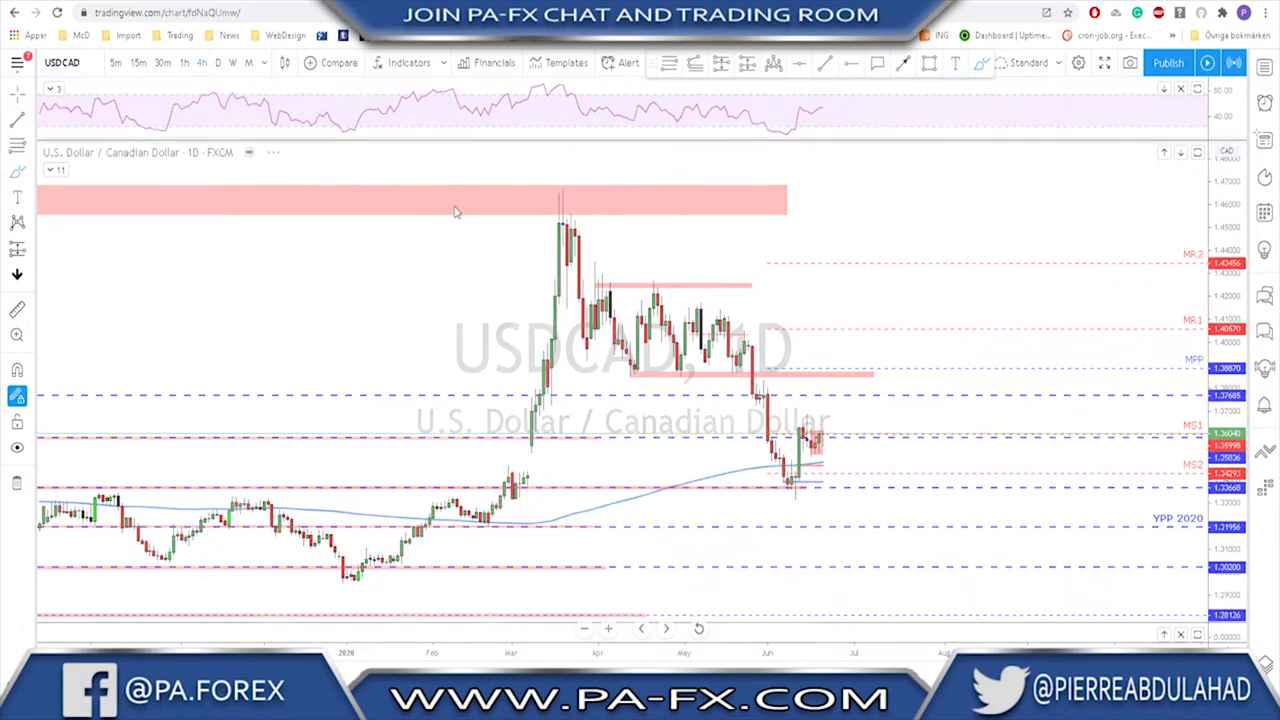
mouse_move(660, 562)
mouse_down()
mouse_move(680, 510)
mouse_move(713, 585)
mouse_move(740, 432)
mouse_move(752, 462)
mouse_move(766, 429)
mouse_move(792, 488)
mouse_move(853, 466)
mouse_move(865, 432)
mouse_up()
drag(794, 500, 872, 459)
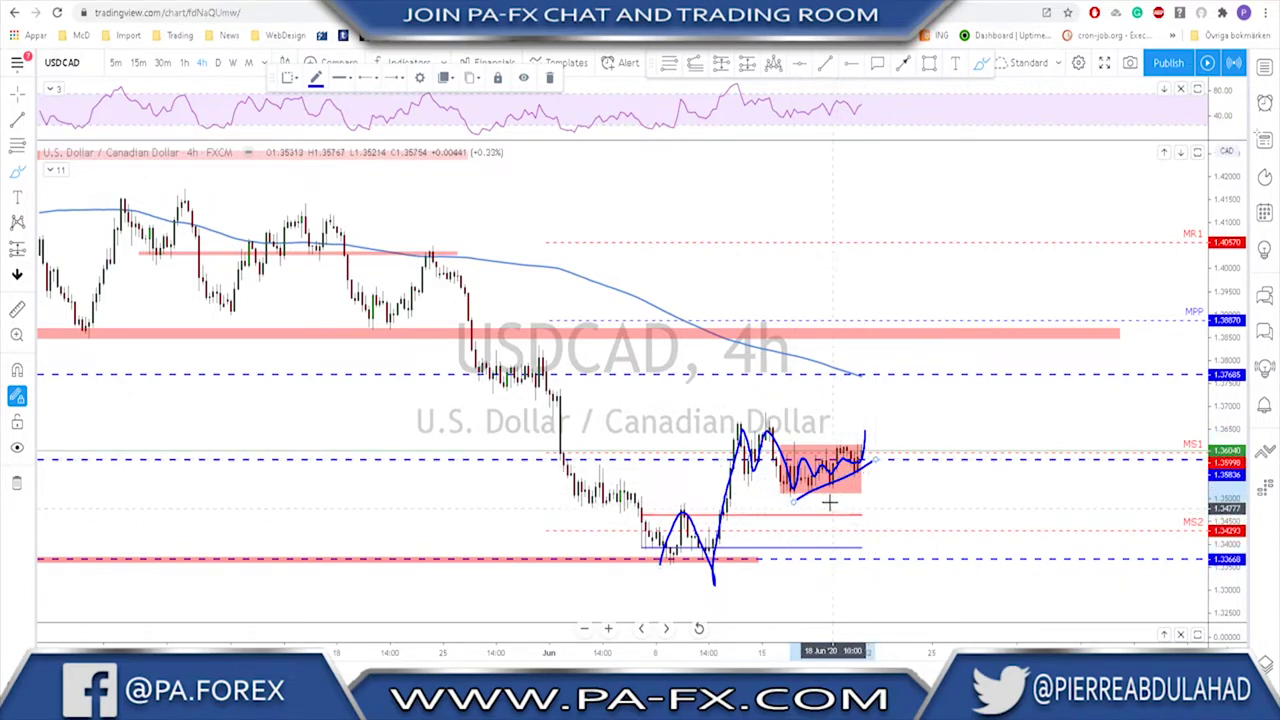
key(ctrl+z)
key(ctrl+z)
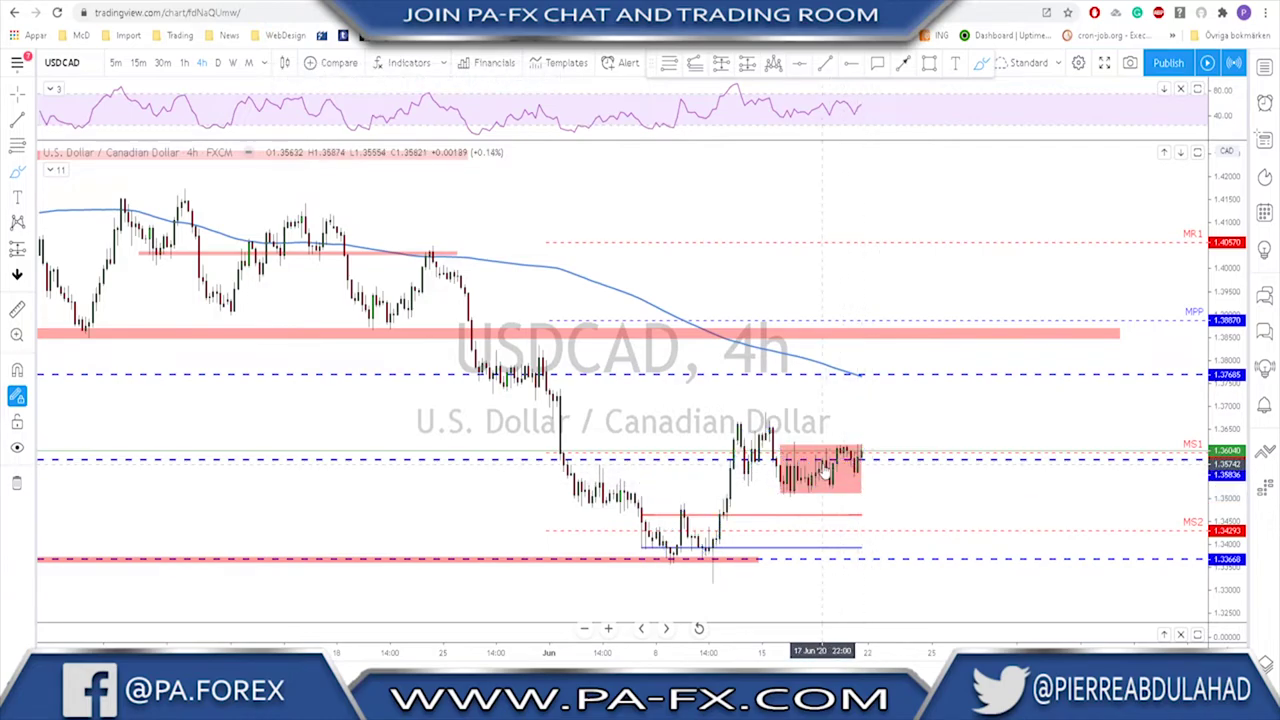
Brush an upward projection from the USDCAD consolidation box to the 1.37685 level
mouse_move(783, 448)
mouse_down()
mouse_move(874, 443)
mouse_move(861, 468)
mouse_move(892, 374)
mouse_up()
key(ctrl+z)
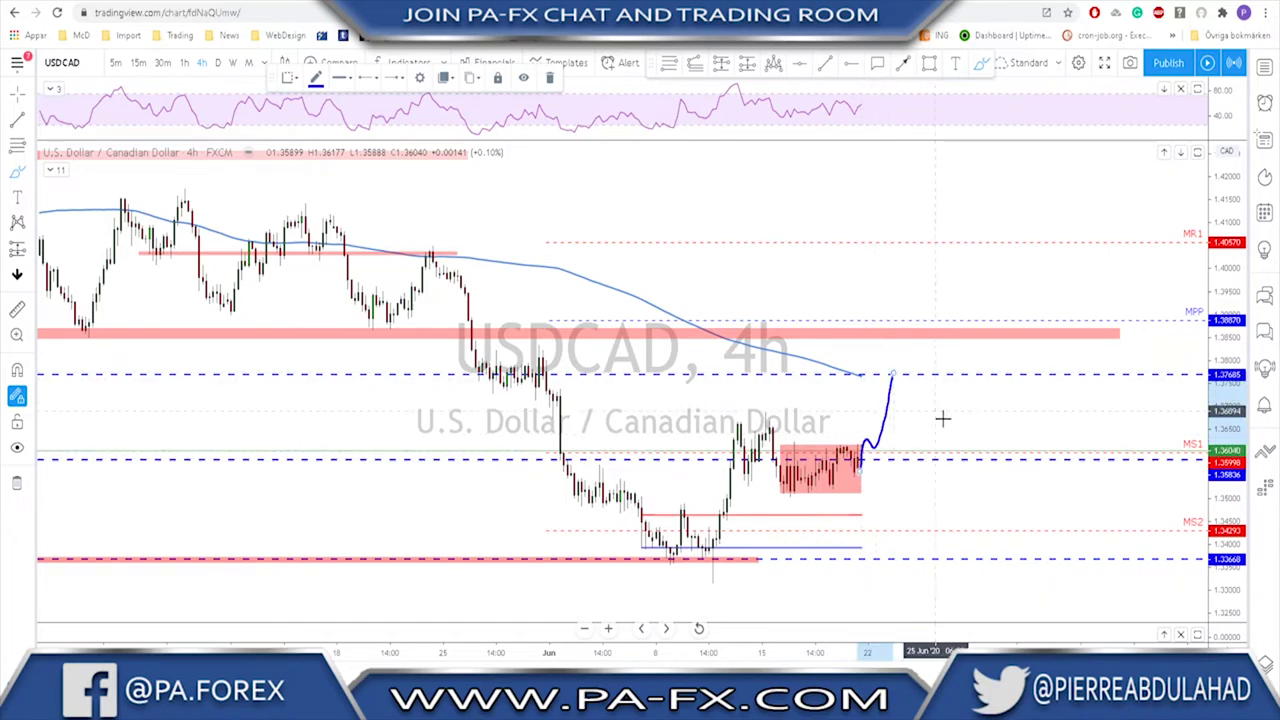
Circle the earlier price reactions at the red zone above 1.37685 on the USDCAD 4-hour chart, and undo all the brush marks
scroll(603, 463, down, 3)
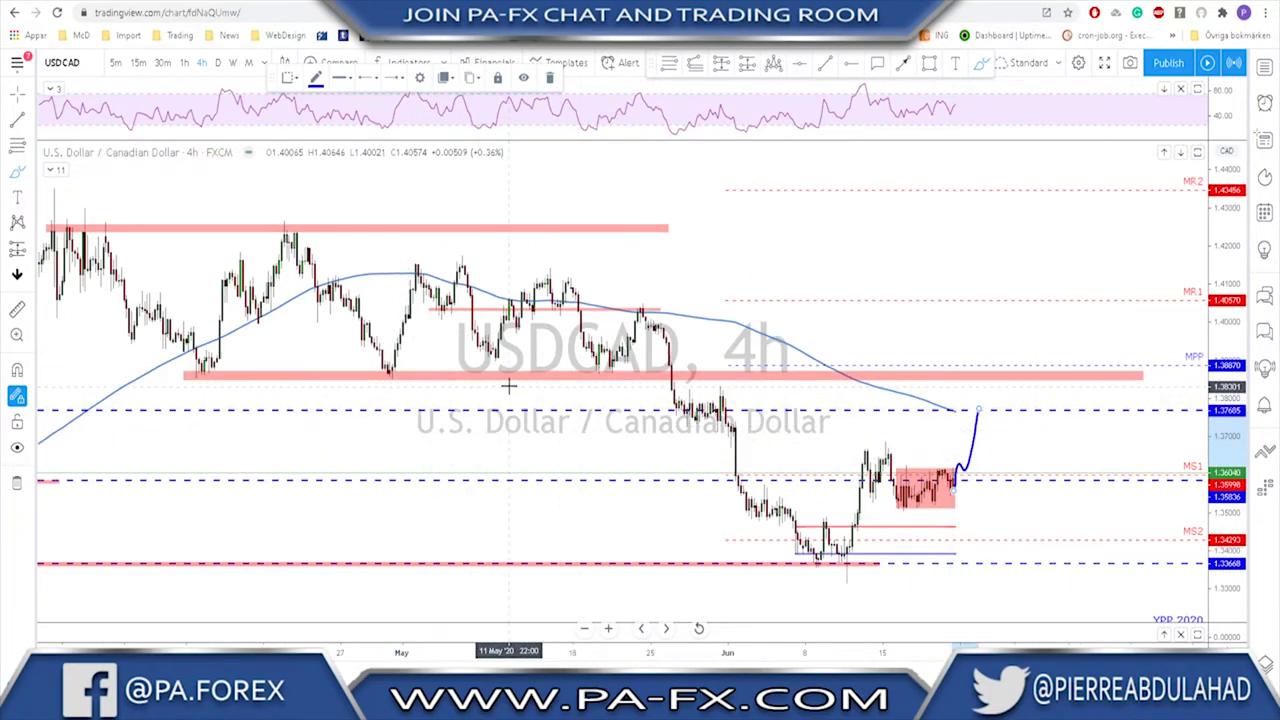
drag(395, 366, 400, 370)
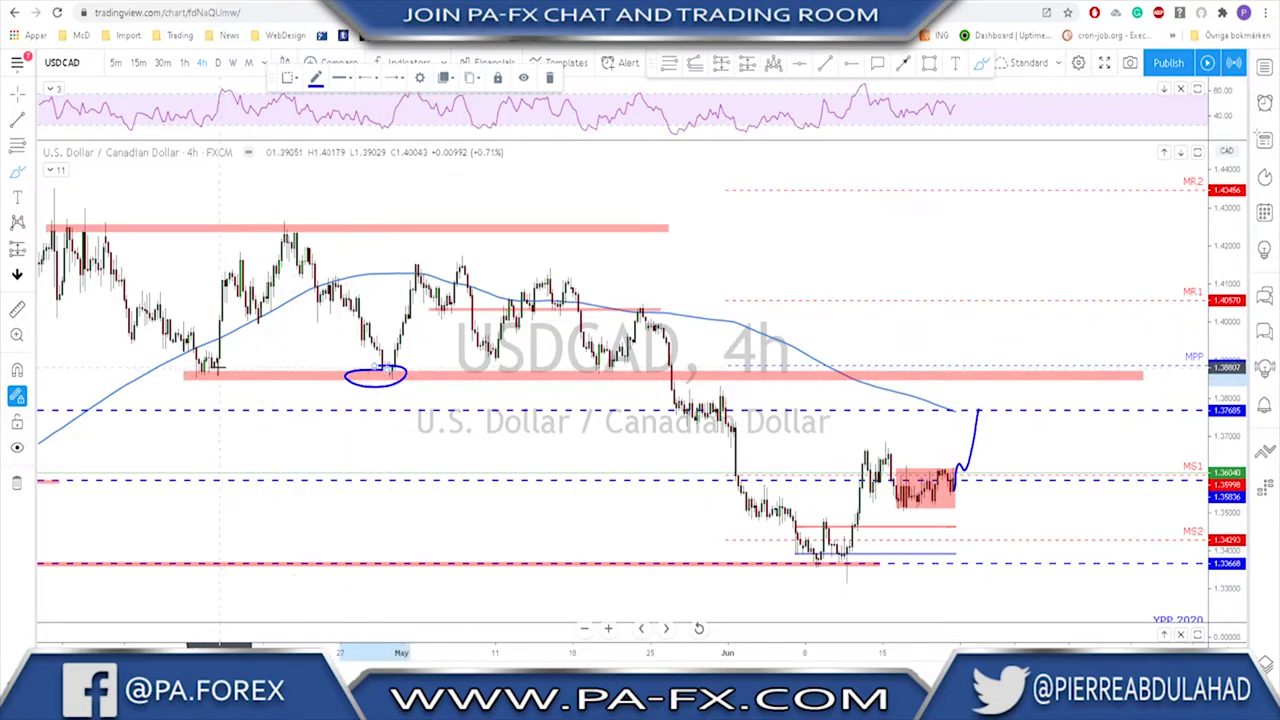
drag(213, 362, 182, 370)
mouse_move(722, 386)
mouse_down()
mouse_move(737, 402)
mouse_move(716, 390)
mouse_up()
key(ctrl+z)
key(ctrl+z)
key(ctrl+z)
key(ctrl+z)
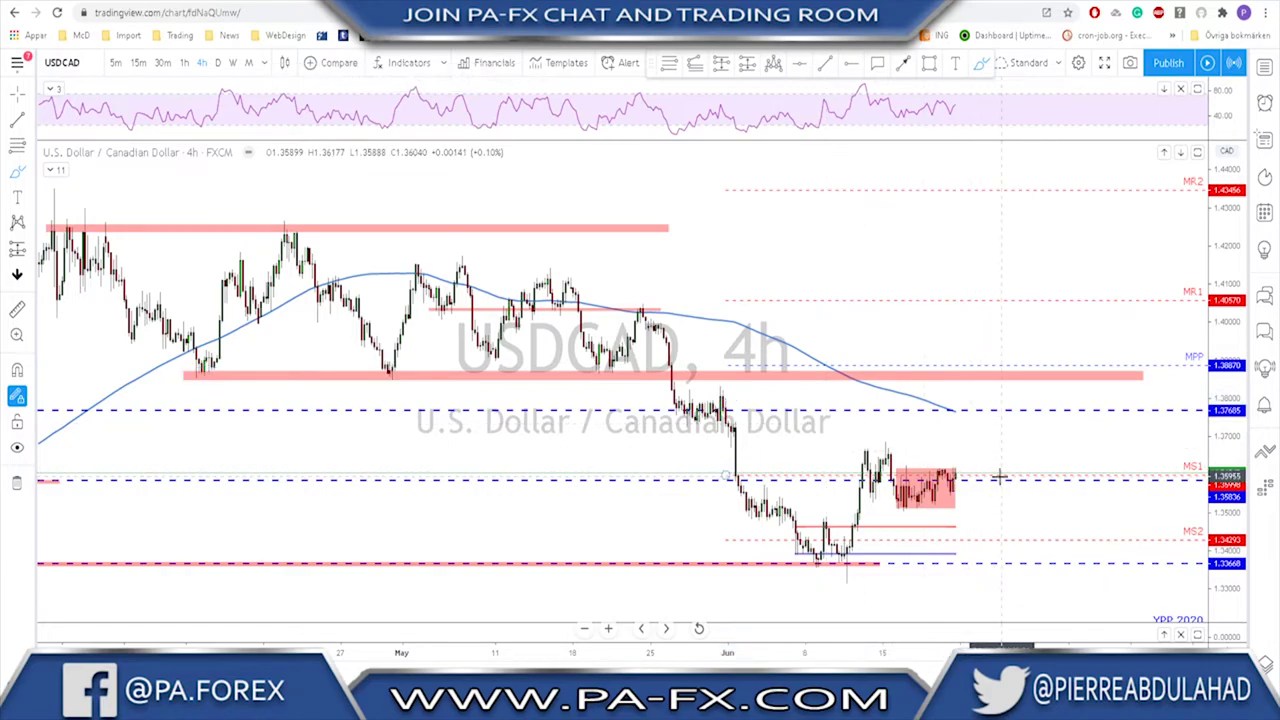
Set USDCAD to the 1-hour timeframe, brush a breakout, retest and rally projection through the 1.37685 level, and undo it
click(184, 62)
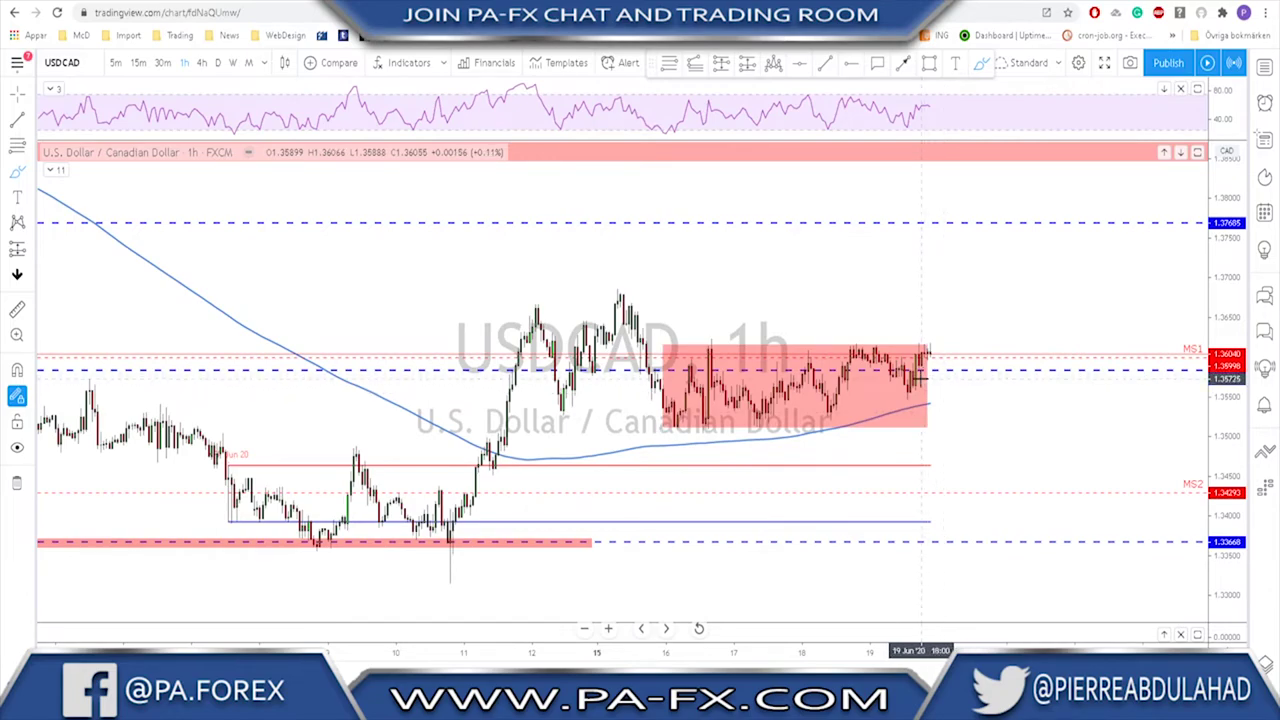
mouse_move(913, 376)
mouse_down()
mouse_move(935, 320)
mouse_move(955, 346)
mouse_up()
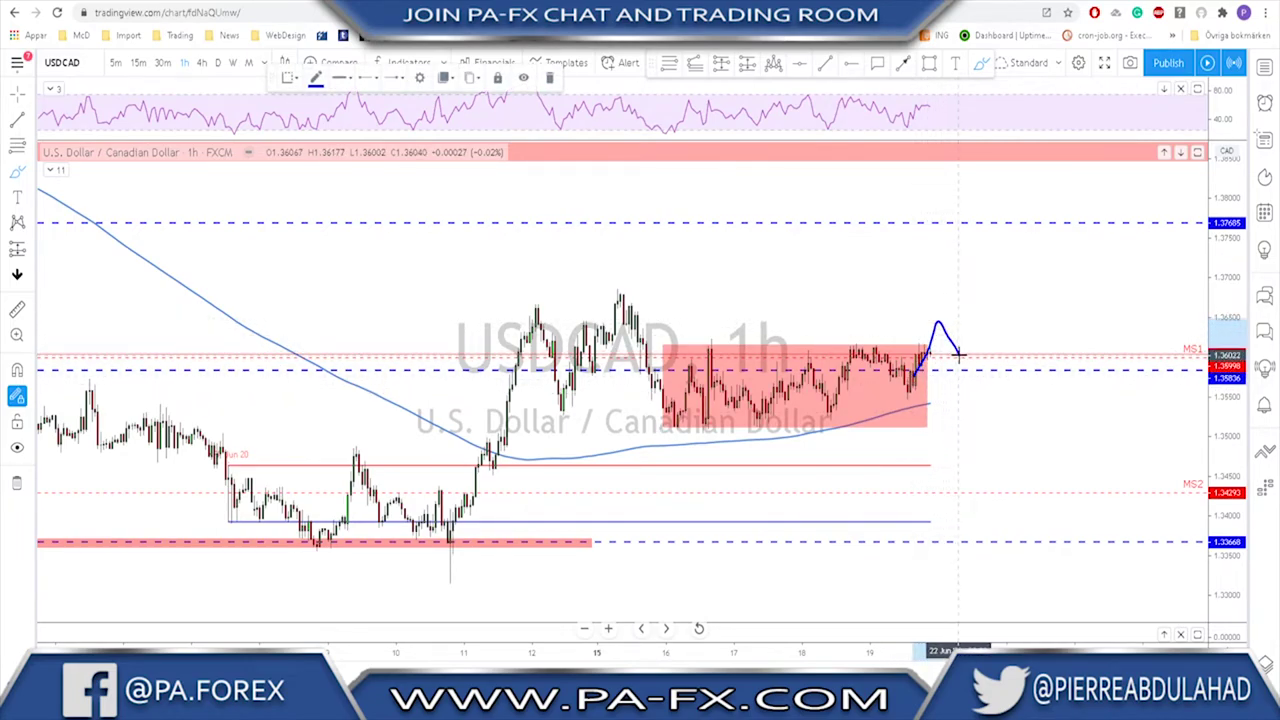
drag(958, 352, 1003, 200)
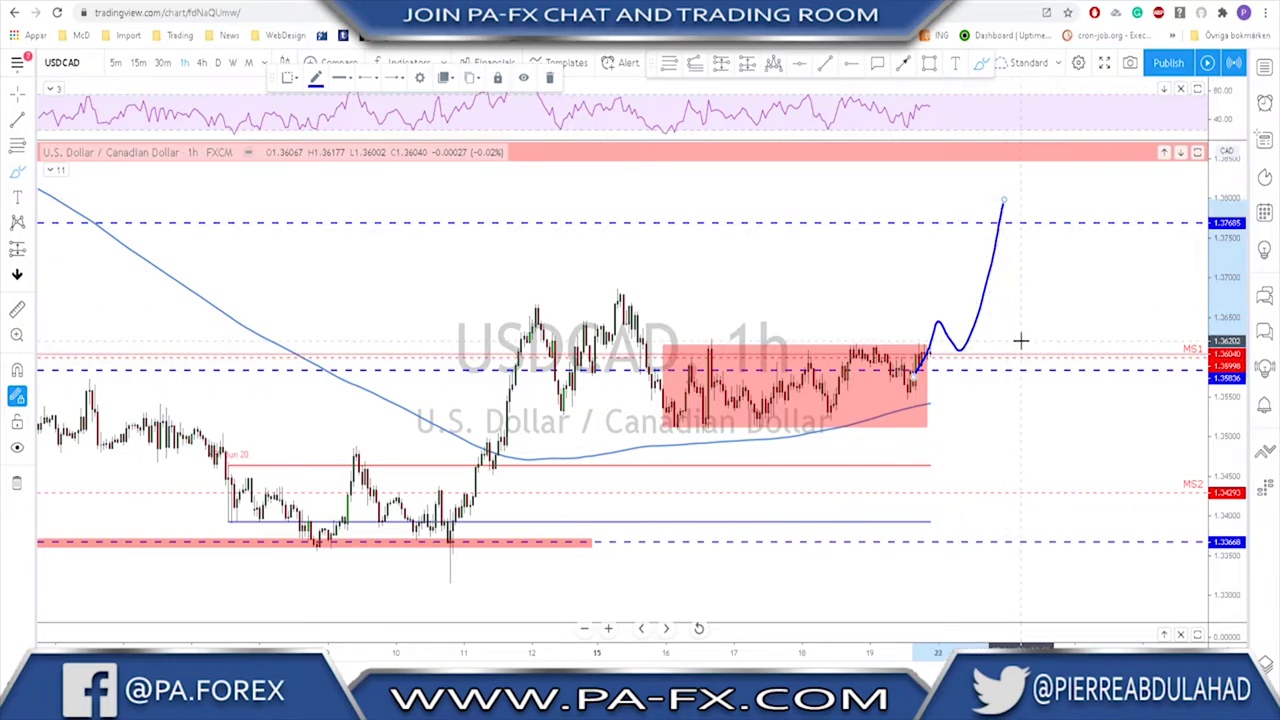
key(ctrl+z)
Switch to AUDUSD on the daily timeframe, brush marks around the June highs below YPP 2020 and the recent lows, and undo them
key(Down)
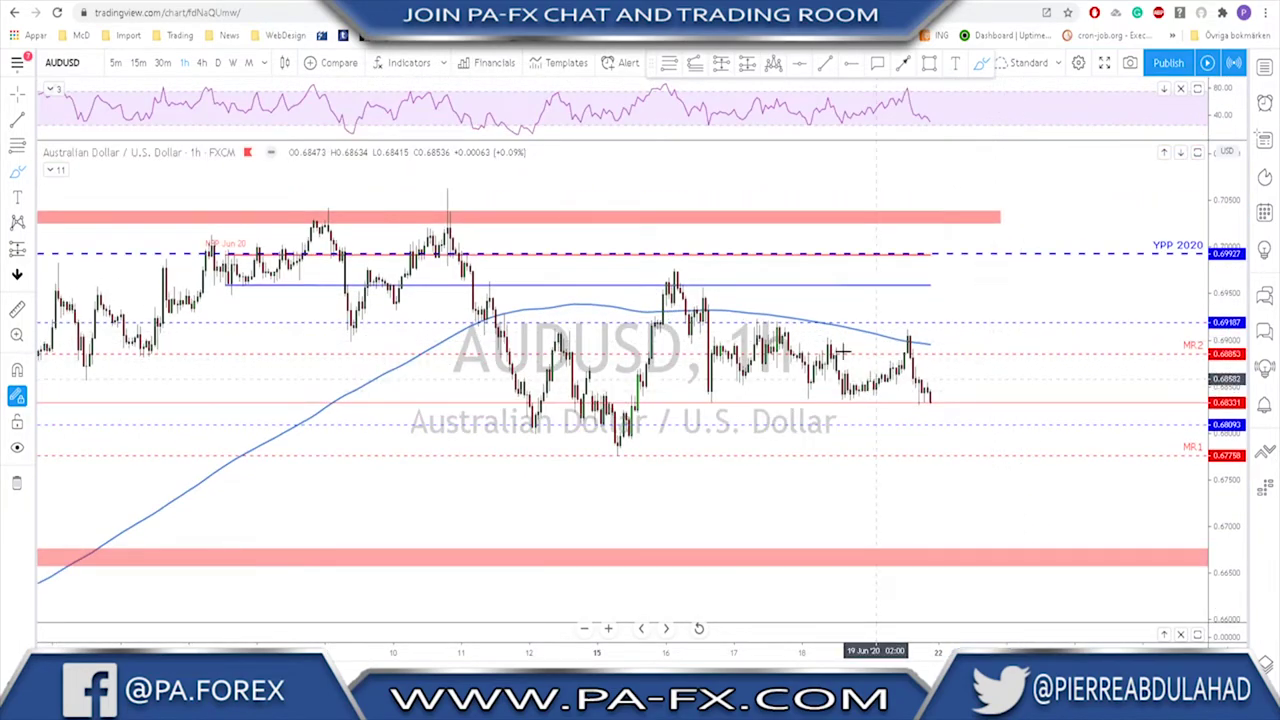
click(218, 62)
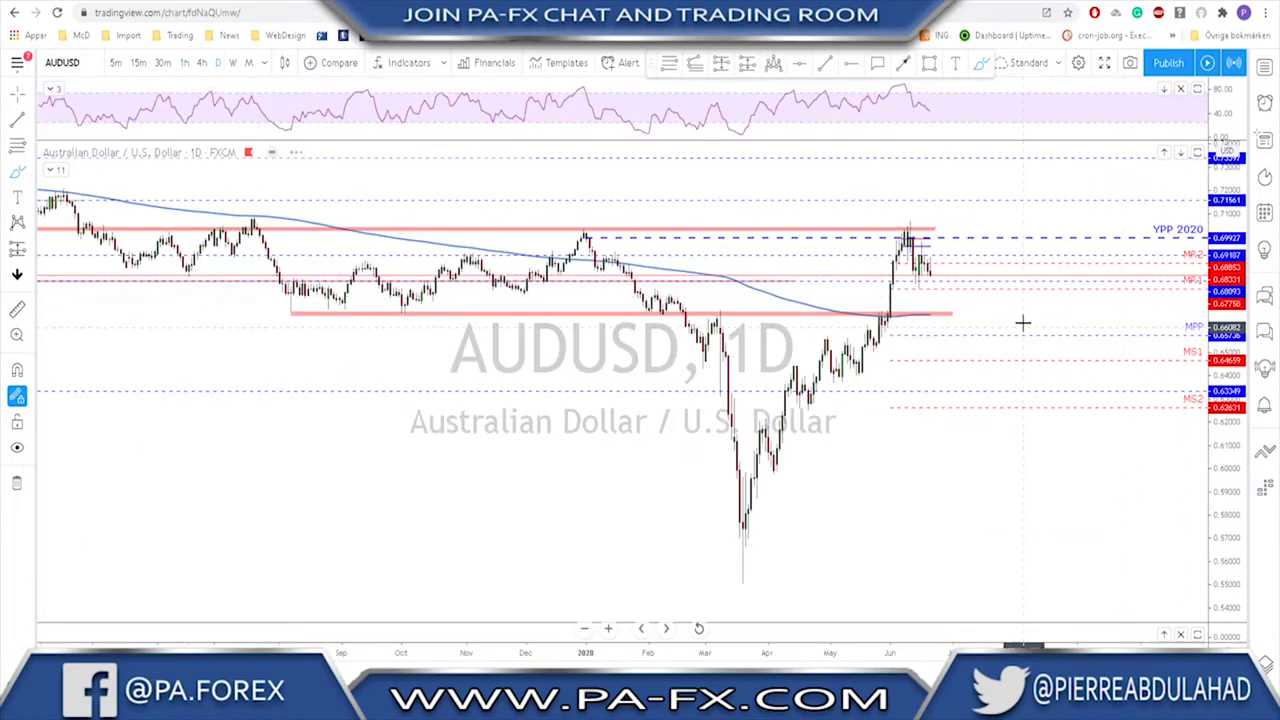
mouse_move(784, 225)
mouse_down()
mouse_move(793, 208)
mouse_move(771, 218)
mouse_move(783, 216)
mouse_up()
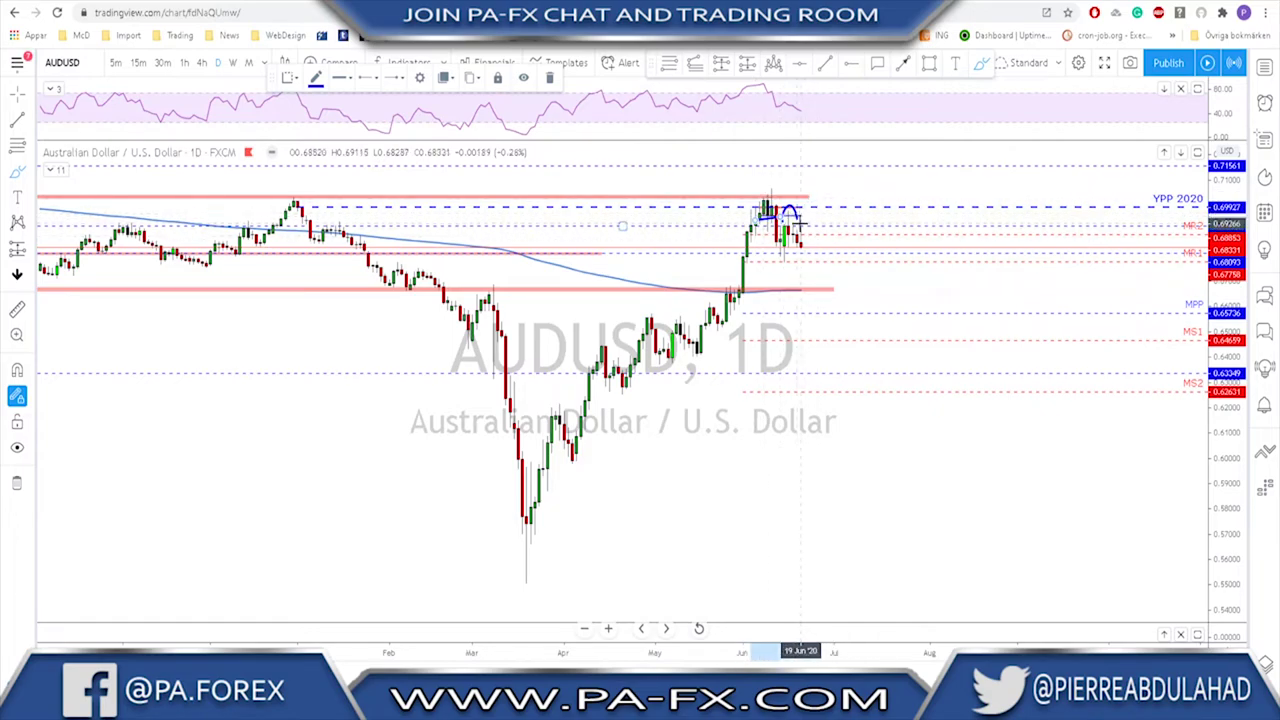
key(ctrl+z)
key(ctrl+z)
drag(768, 256, 777, 251)
key(ctrl+z)
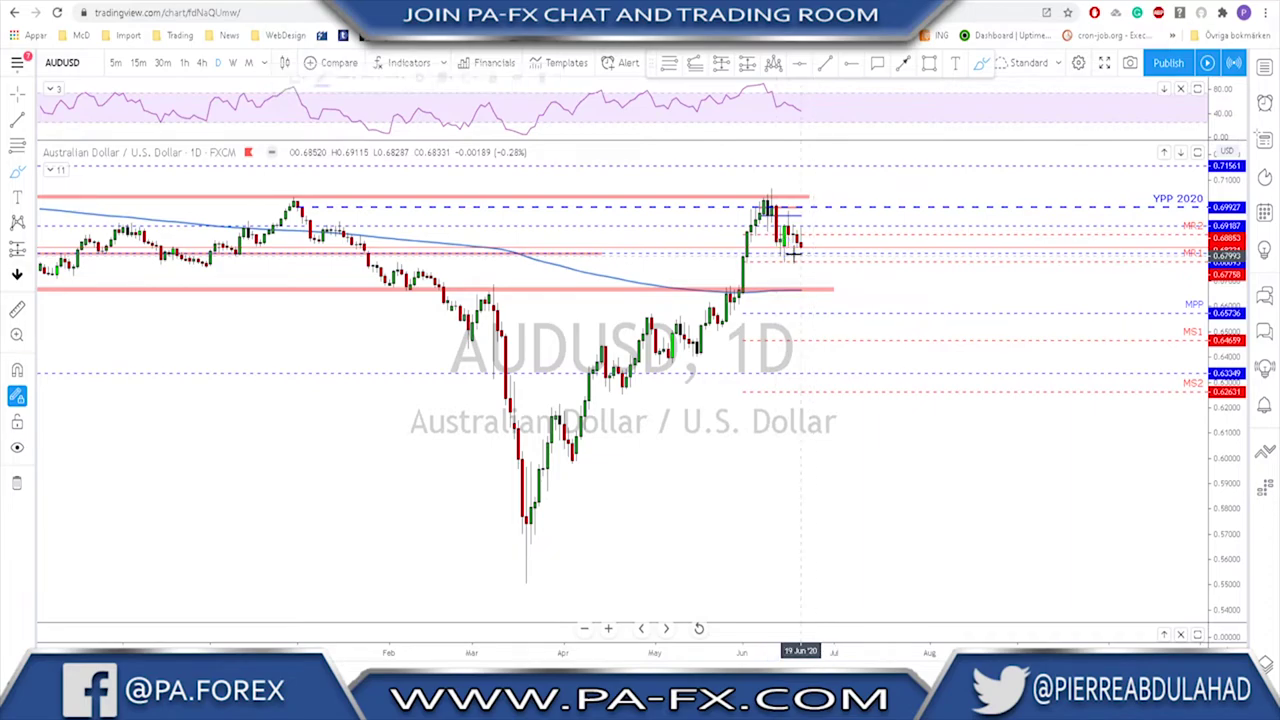
Set AUDUSD to the 4-hour timeframe, brush the decline from the June top, the mid-June lows and a downward projection, and undo the marks
click(200, 63)
scroll(800, 245, down, 3)
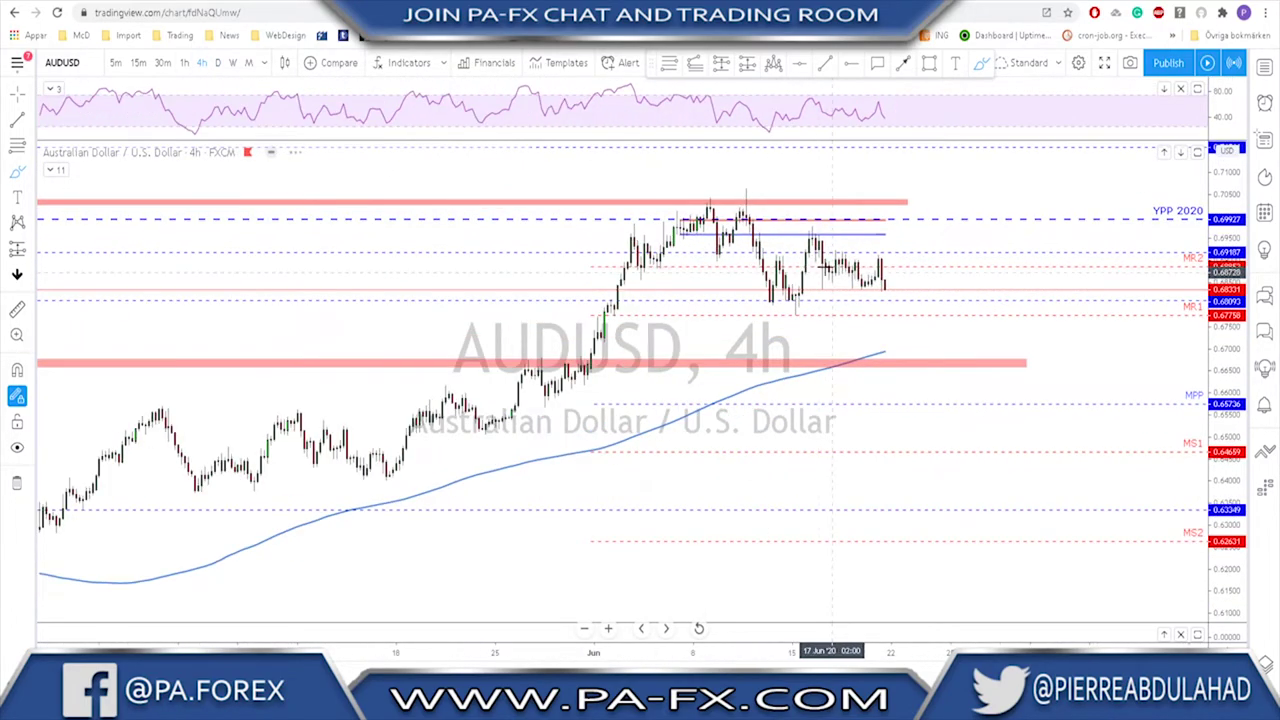
scroll(752, 240, up, 1)
mouse_move(660, 205)
mouse_down()
mouse_move(697, 193)
mouse_move(728, 298)
mouse_up()
drag(645, 251, 696, 246)
mouse_move(728, 300)
mouse_down()
mouse_move(740, 268)
mouse_move(755, 298)
mouse_move(773, 234)
mouse_move(792, 268)
mouse_move(838, 283)
mouse_up()
mouse_move(728, 304)
mouse_down()
mouse_move(872, 281)
mouse_move(850, 276)
mouse_move(896, 357)
mouse_move(862, 354)
mouse_up()
key(ctrl+z)
key(ctrl+z)
key(ctrl+z)
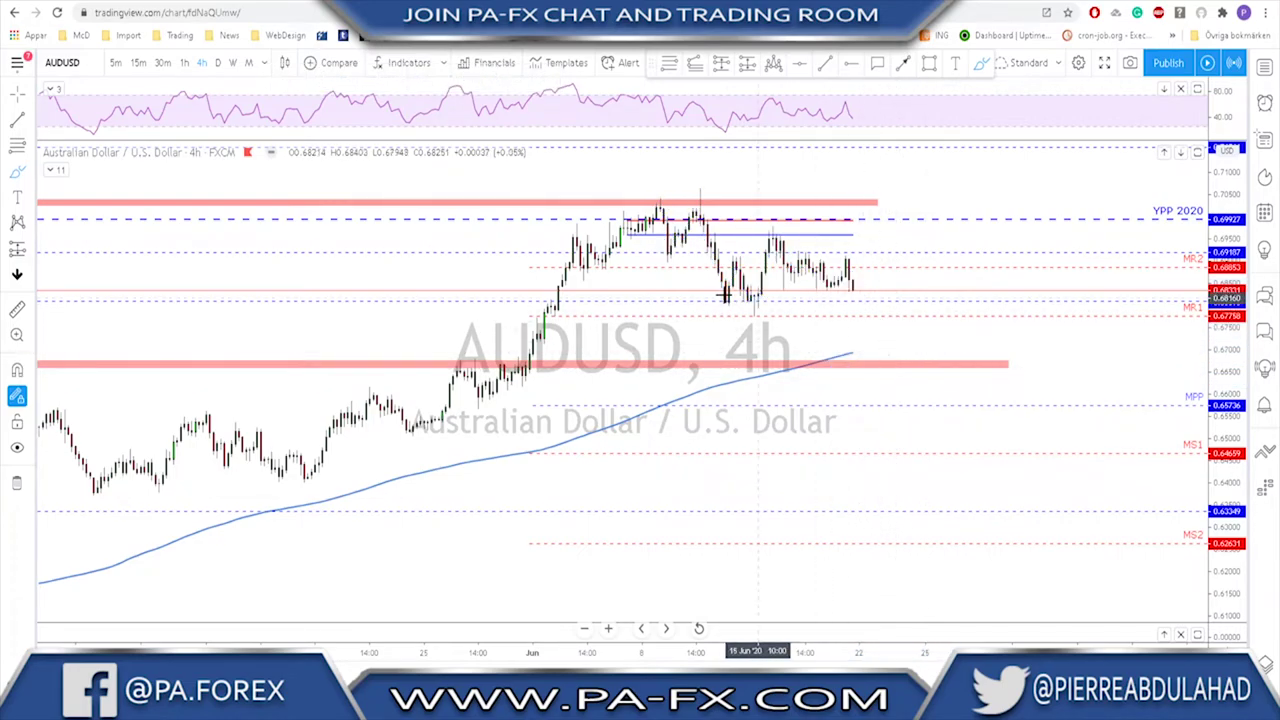
Brush a rising support line under AUDUSD's mid-June lows and a drop to the circled red zone below 0.67000, and clear the marks
mouse_move(722, 303)
mouse_down()
mouse_move(880, 270)
mouse_move(850, 304)
mouse_move(860, 270)
mouse_move(894, 362)
mouse_move(918, 352)
mouse_move(915, 370)
mouse_up()
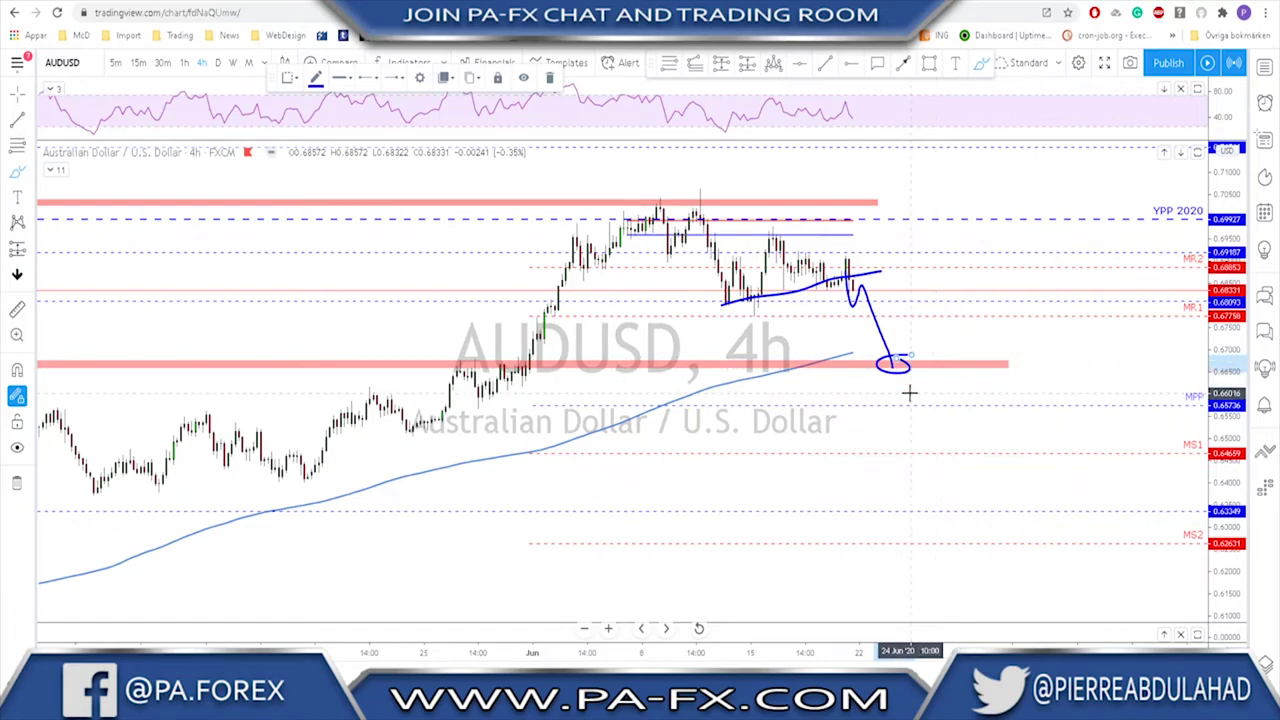
scroll(908, 391, down, 5)
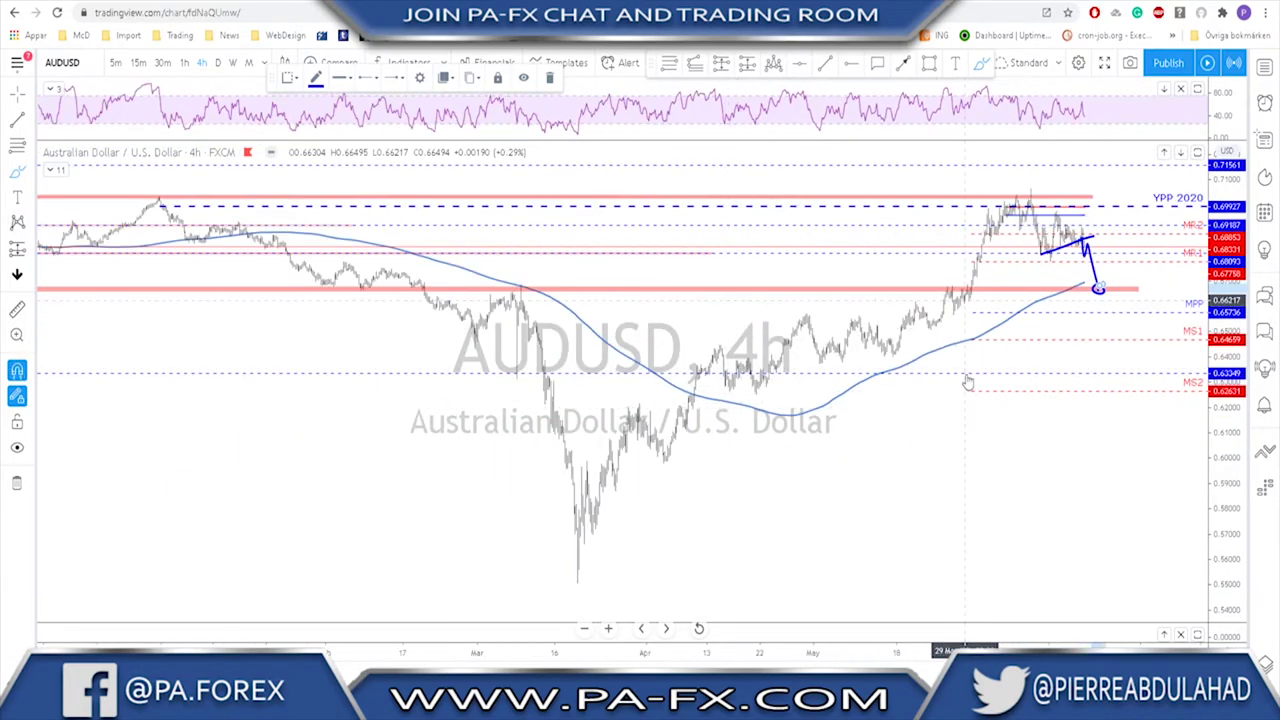
scroll(970, 378, up, 3)
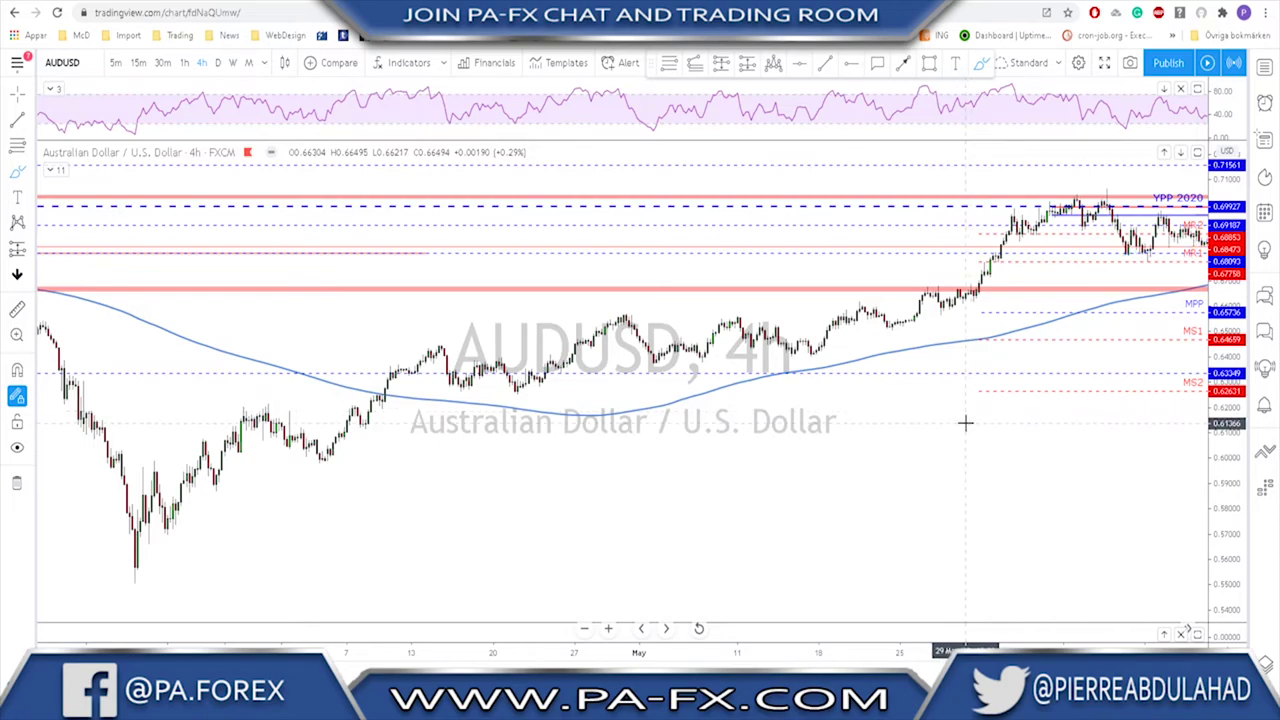
drag(940, 428, 654, 497)
scroll(855, 492, up, 3)
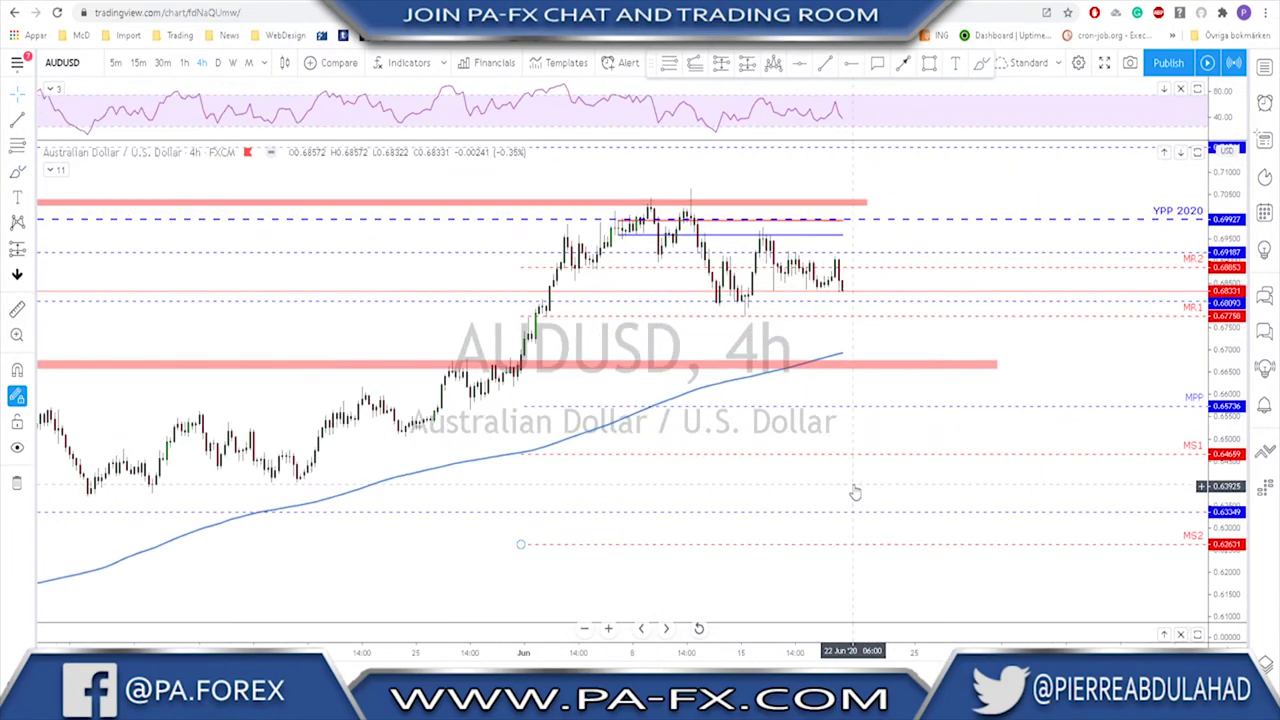
Switch to NZDUSD on the daily timeframe, brush the pullback from the June high, circle the oscillator peak, and undo the marks
key(Down)
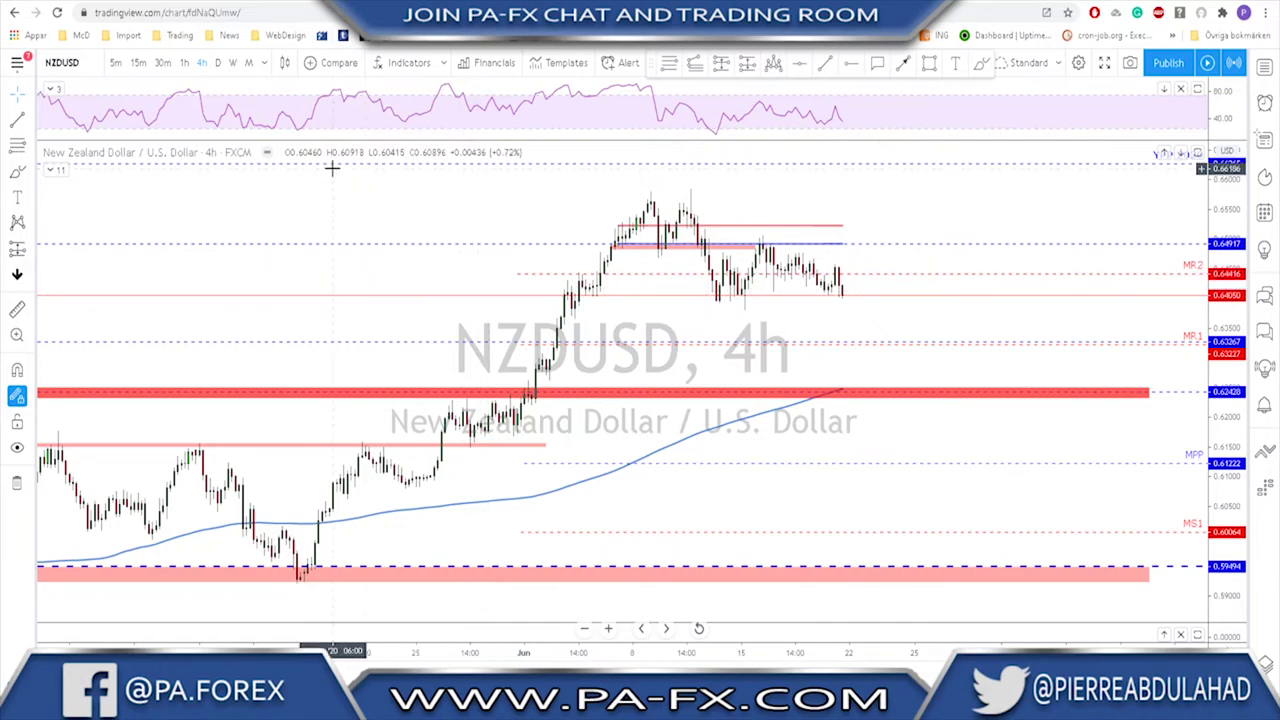
click(218, 62)
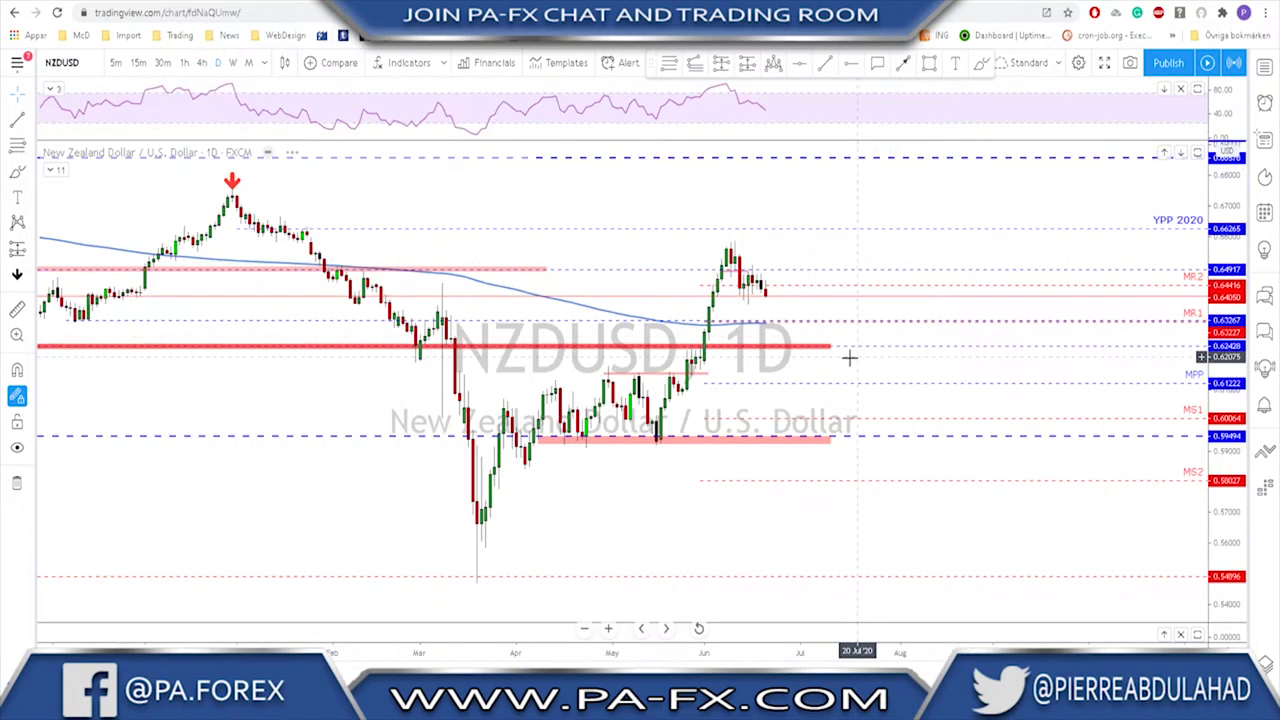
scroll(853, 357, up, 1)
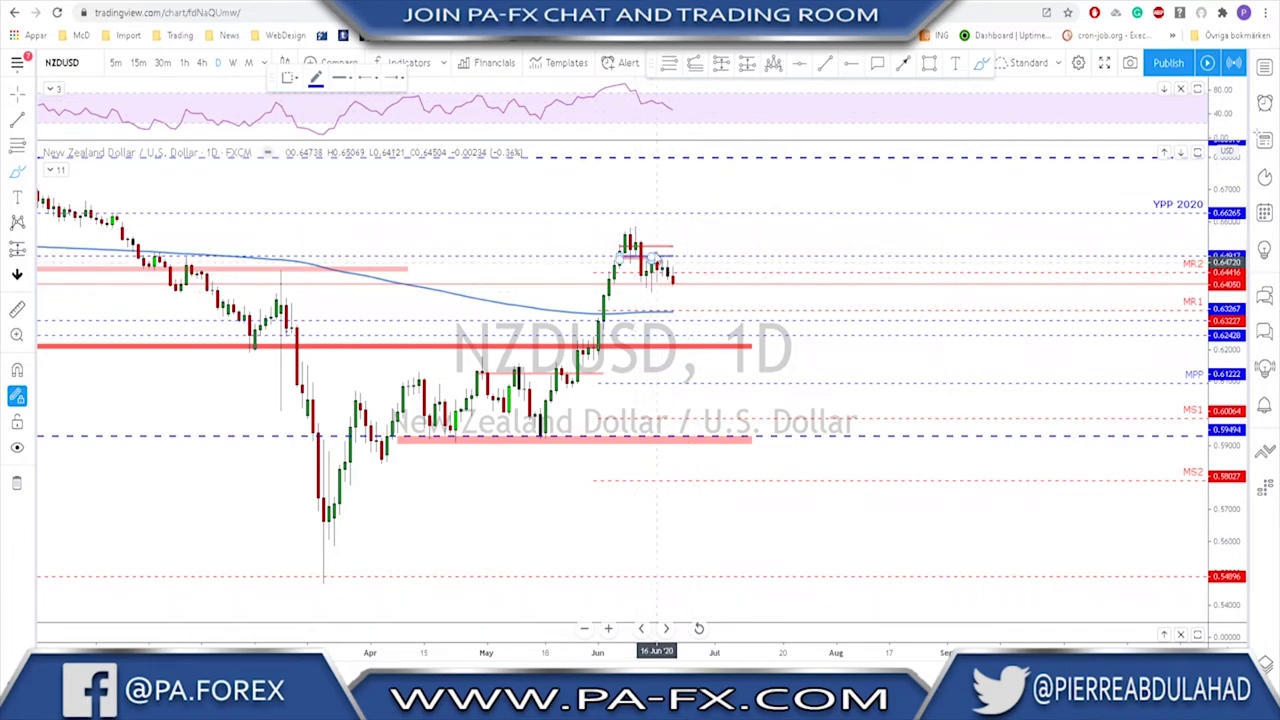
mouse_move(633, 230)
mouse_down()
mouse_move(641, 277)
mouse_move(653, 259)
mouse_move(677, 285)
mouse_up()
mouse_move(628, 84)
mouse_down()
mouse_move(604, 92)
mouse_move(645, 97)
mouse_up()
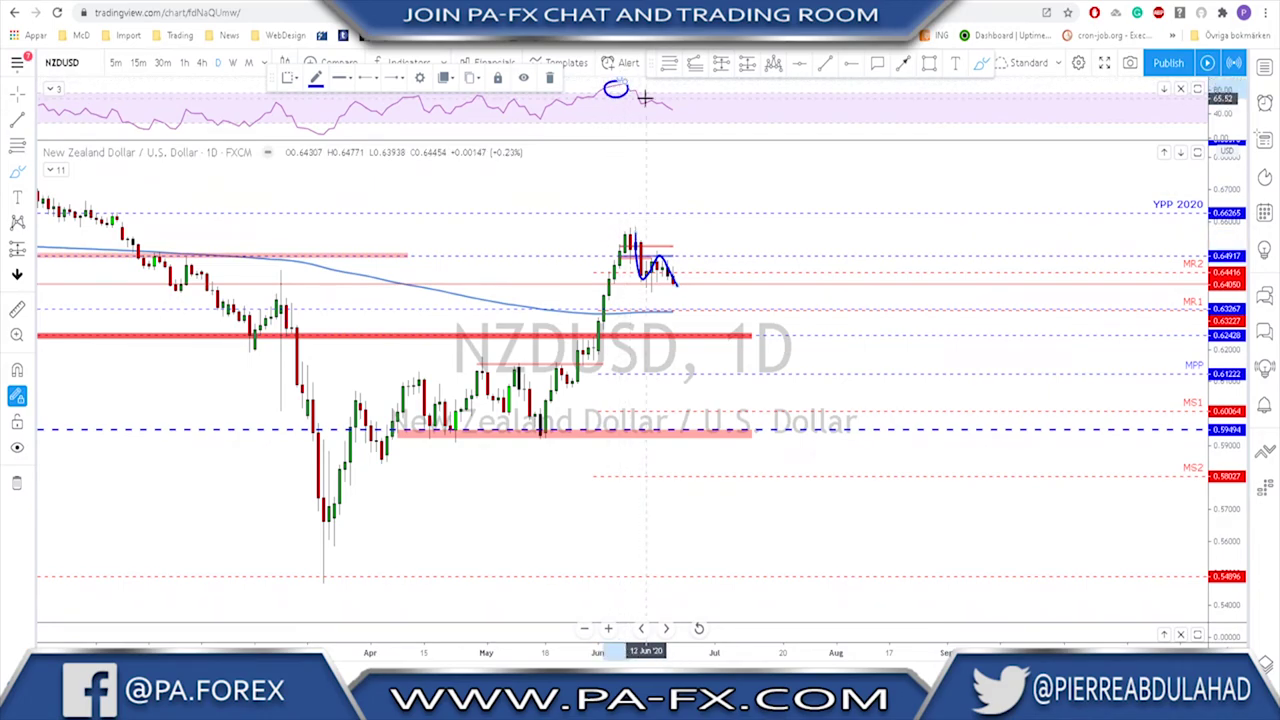
key(ctrl+z)
scroll(700, 120, down, 3)
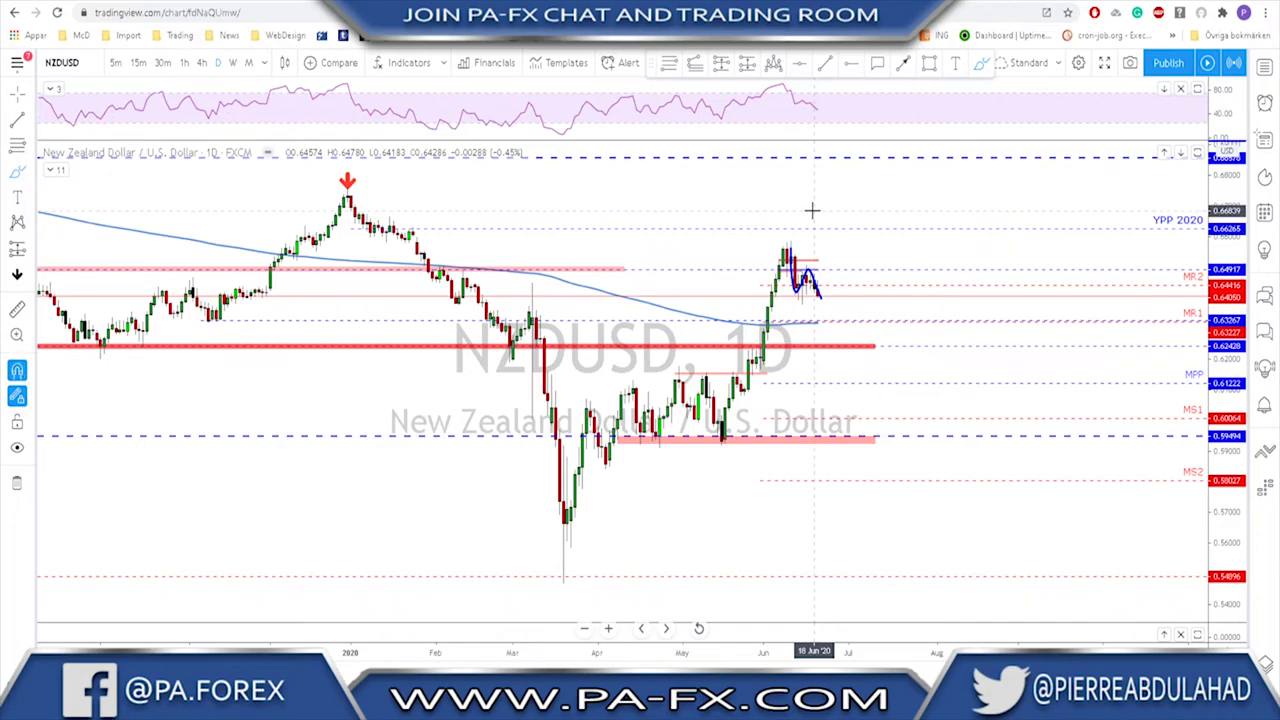
key(ctrl+z)
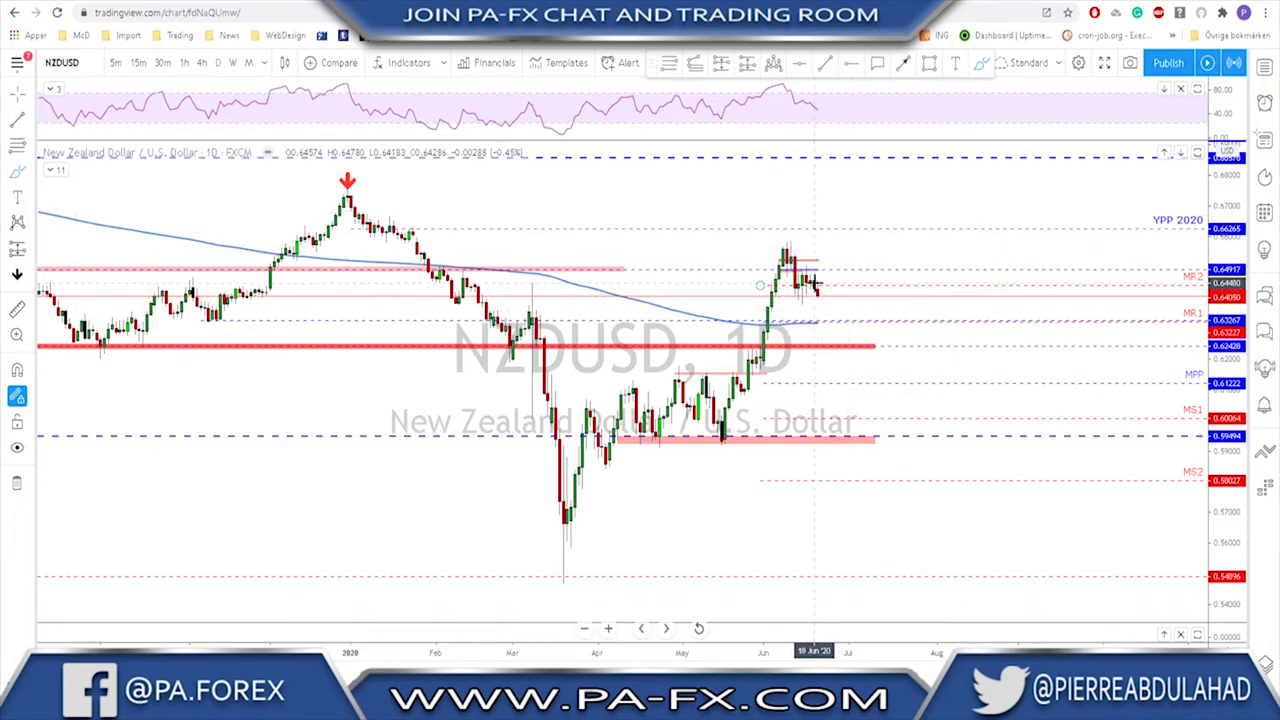
Brush a drop from the NZDUSD price to the 0.62428 zone, circle the moving average, target and earlier reactions, and undo the marks
mouse_move(822, 311)
mouse_down()
mouse_move(834, 317)
mouse_move(818, 293)
mouse_move(845, 348)
mouse_move(832, 340)
mouse_up()
scroll(591, 340, down, 2)
mouse_move(628, 346)
mouse_down()
mouse_move(640, 360)
mouse_move(637, 346)
mouse_up()
mouse_move(352, 337)
mouse_down()
mouse_move(272, 352)
mouse_move(362, 341)
mouse_move(345, 340)
mouse_up()
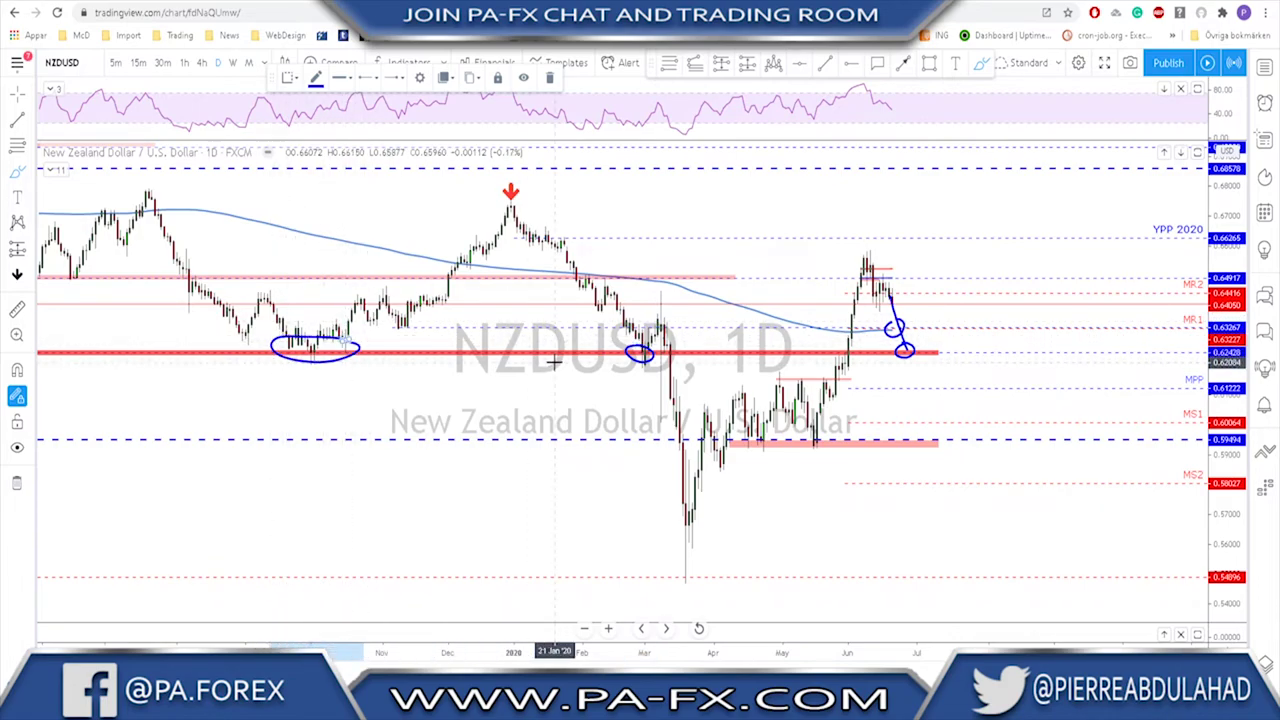
key(ctrl+z)
key(ctrl+z)
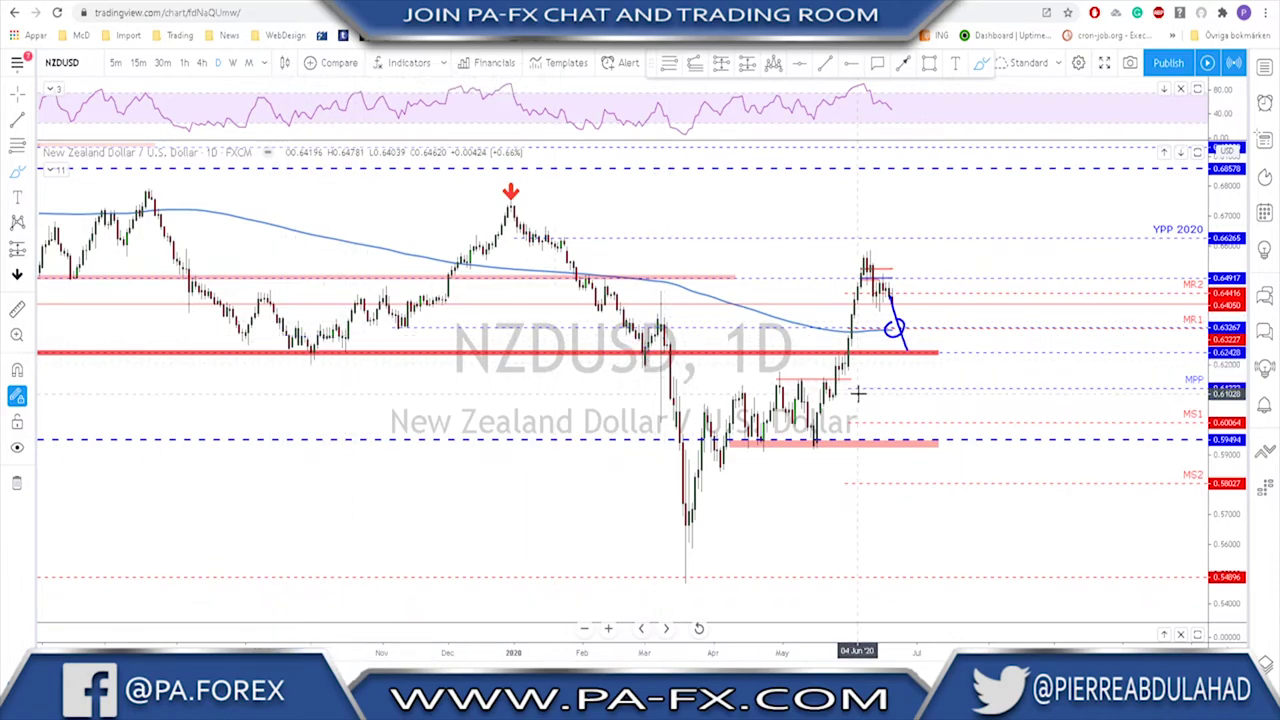
key(ctrl+z)
scroll(893, 384, up, 1)
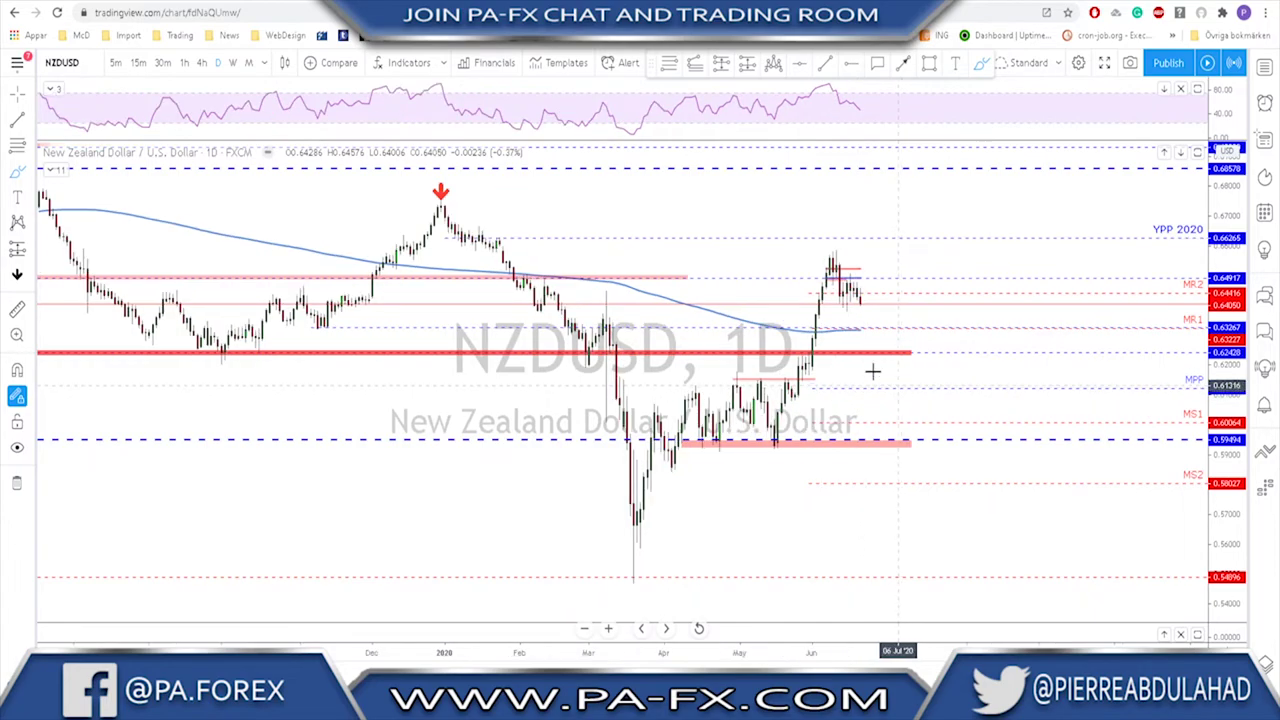
On the NZDUSD 4-hour chart, draw a thin support rectangle along the mid-June lows near 0.640 and brush a downward projection to 0.62428
click(201, 63)
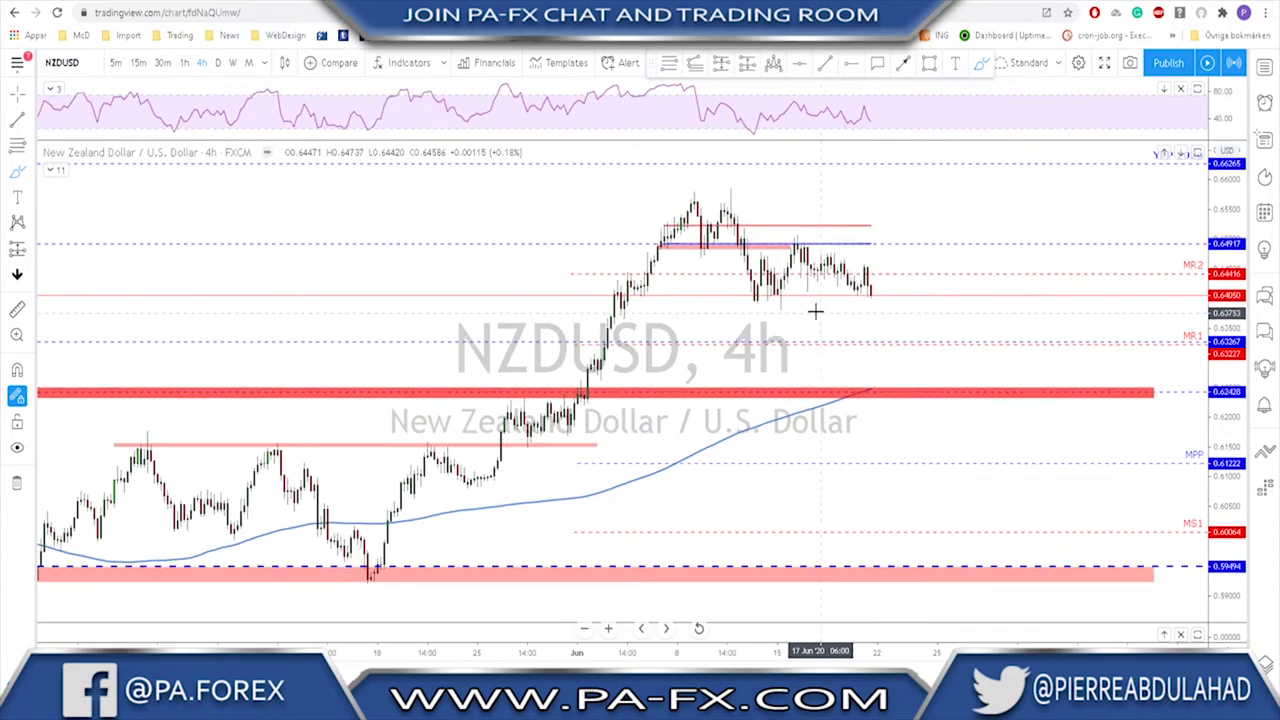
click(929, 63)
drag(743, 296, 928, 301)
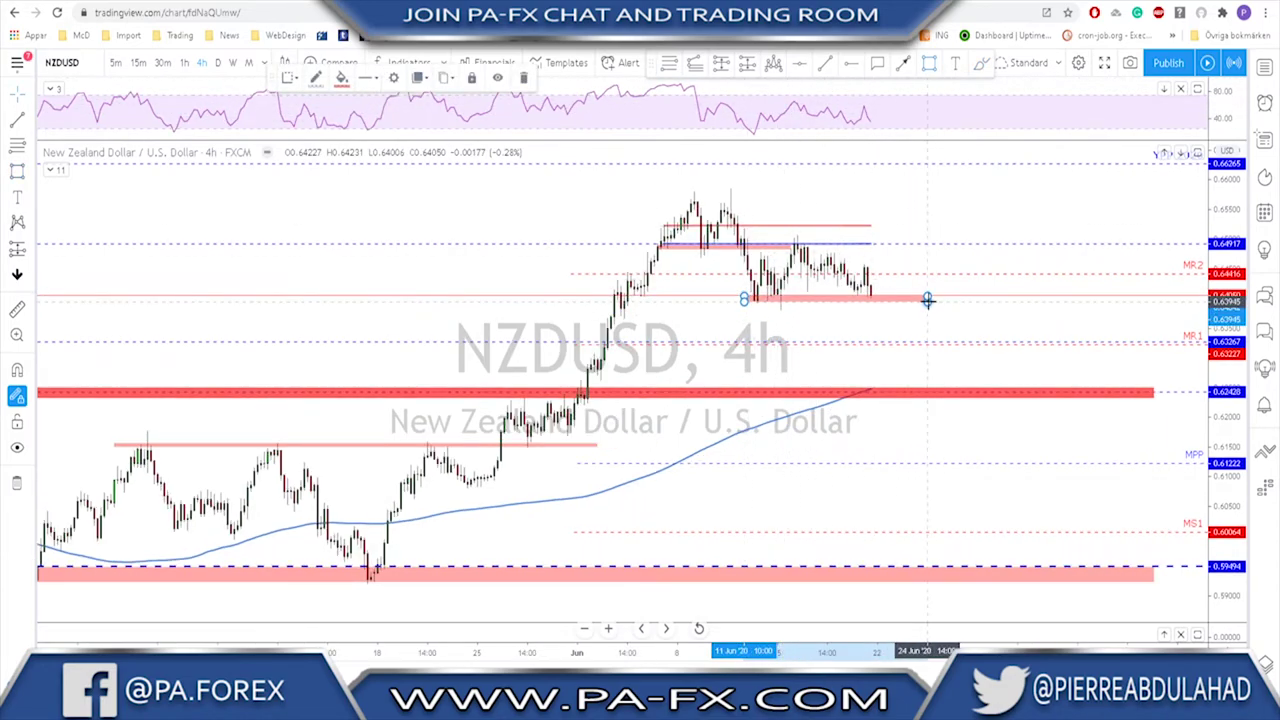
click(980, 63)
mouse_move(869, 286)
mouse_down()
mouse_move(881, 308)
mouse_move(888, 300)
mouse_move(915, 388)
mouse_up()
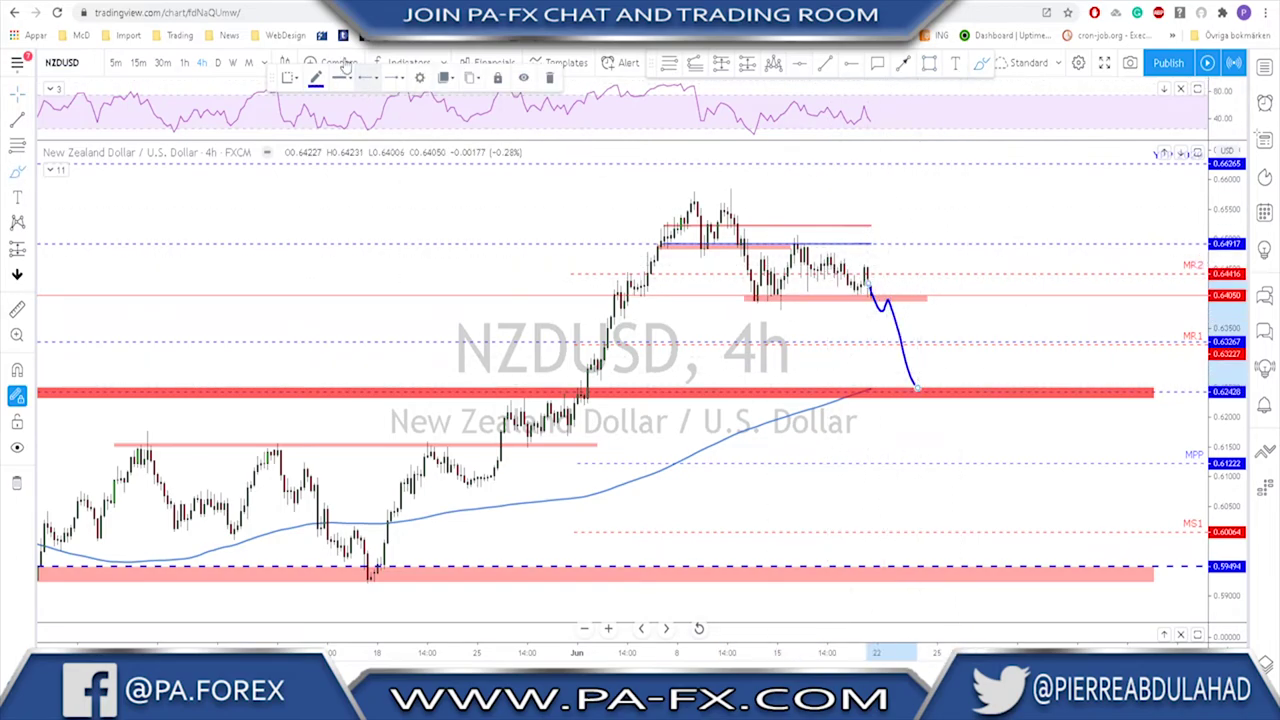
Check the Forex Factory calendar, highlight the Official Cash Rate and RBNZ Rate Statement on Wednesday Jun 24, and return to the chart
key(ctrl+Tab)
drag(636, 399, 652, 425)
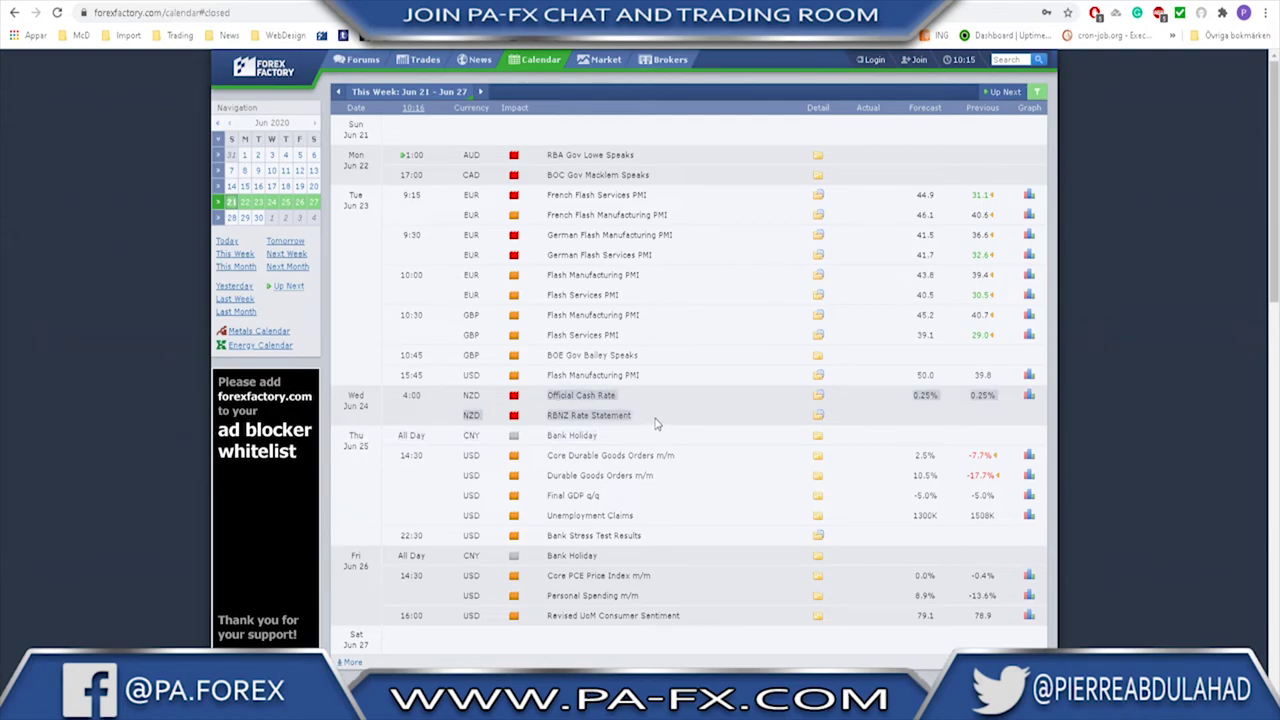
key(ctrl+Tab)
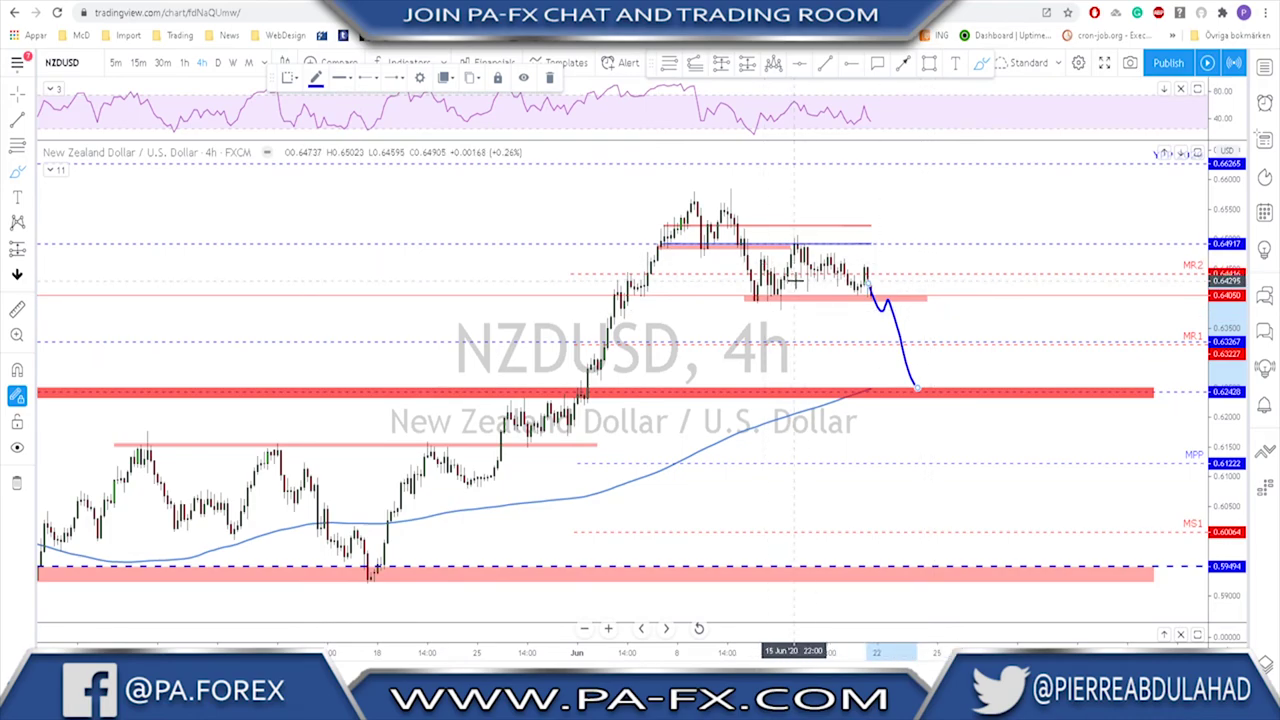
Delete the downward projection on NZDUSD and set the chart to the 1-hour timeframe
key(Delete)
click(184, 63)
scroll(920, 203, down, 5)
scroll(982, 280, up, 3)
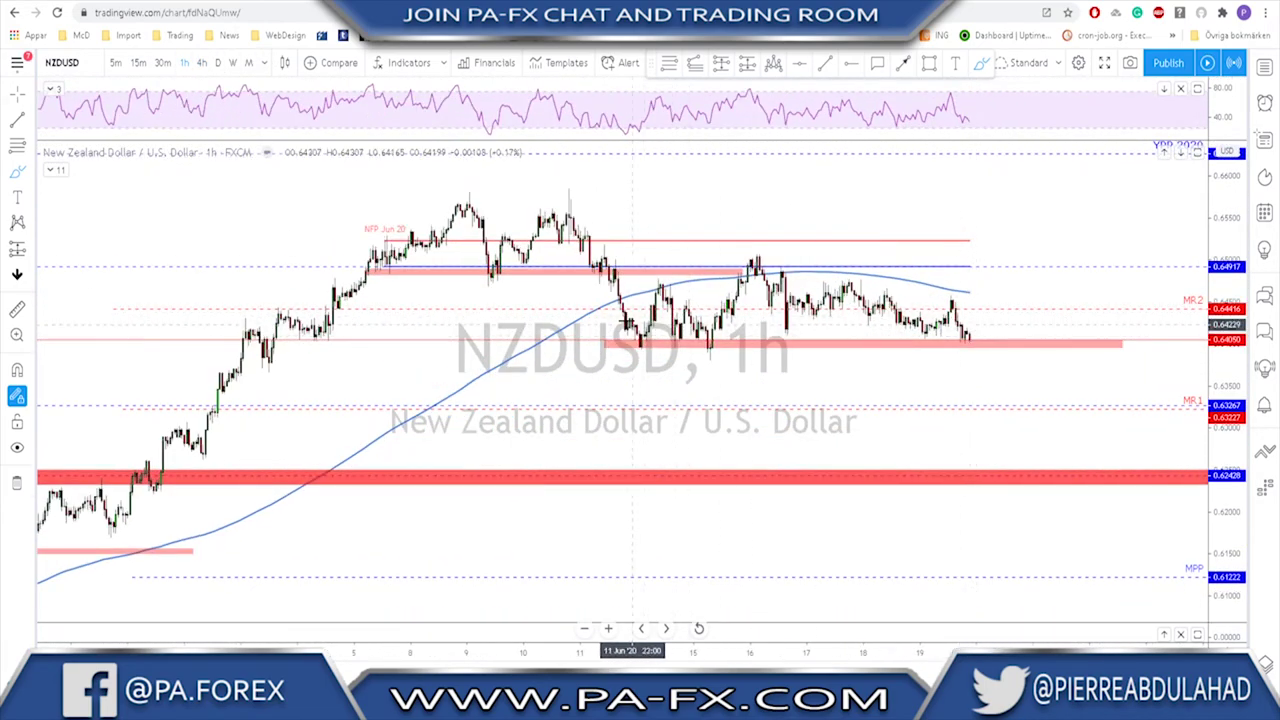
Circle the NZDUSD swing highs, brush a descending resistance line and a breakdown projection to the circled 0.62428 zone, and clear the marks
drag(648, 284, 660, 279)
mouse_move(768, 259)
mouse_down()
mouse_move(737, 264)
mouse_move(883, 286)
mouse_move(849, 276)
mouse_up()
mouse_move(955, 284)
mouse_down()
mouse_move(942, 298)
mouse_move(957, 284)
mouse_up()
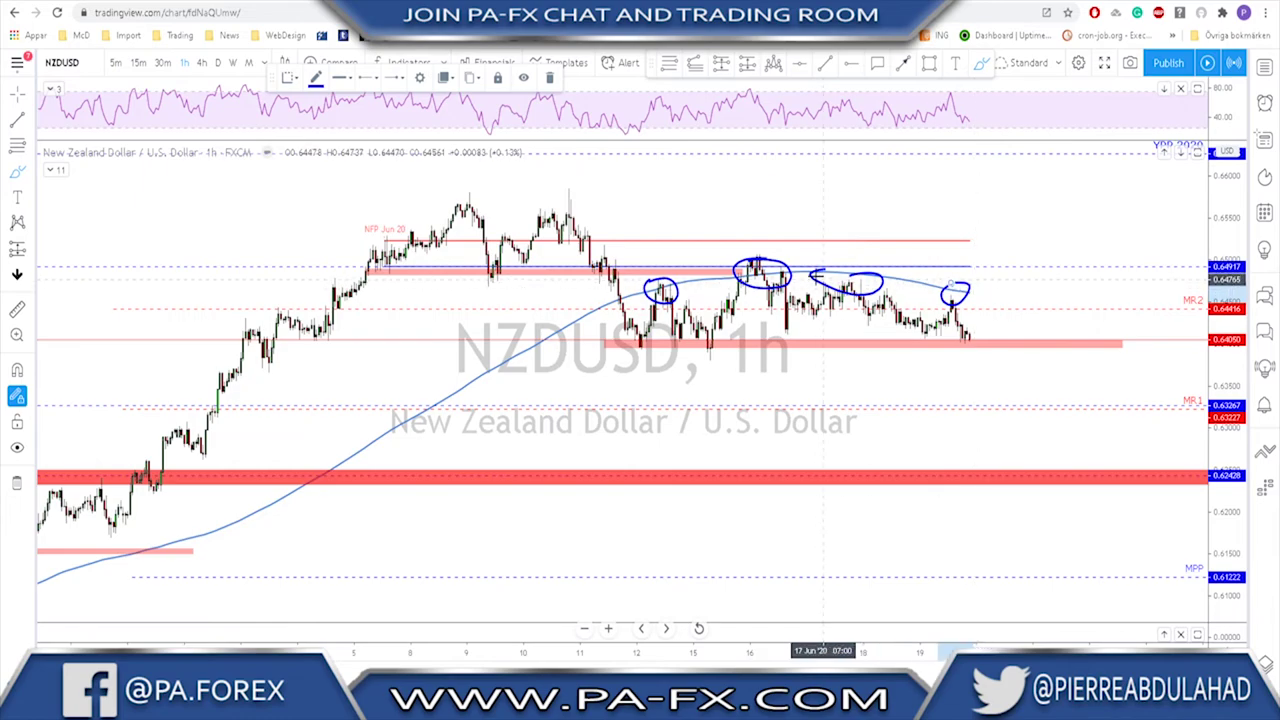
mouse_move(789, 263)
mouse_down()
mouse_move(985, 301)
mouse_move(966, 343)
mouse_move(975, 365)
mouse_move(989, 345)
mouse_up()
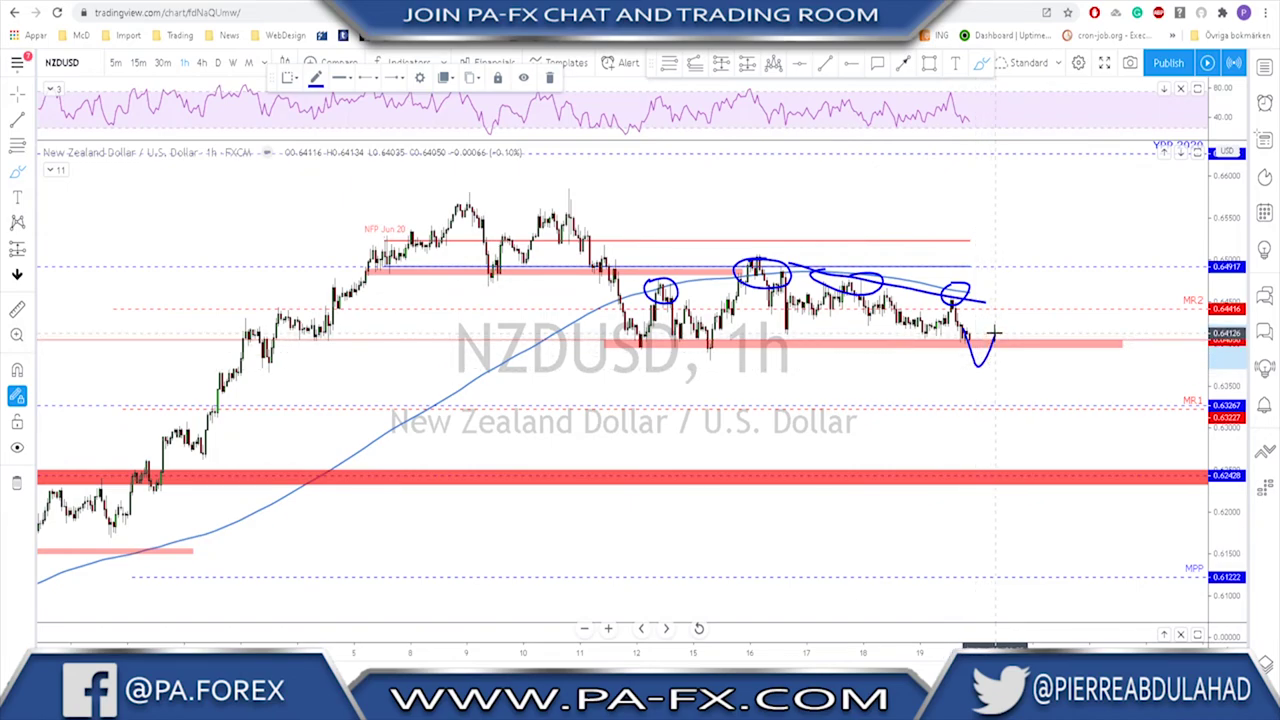
mouse_move(1011, 383)
mouse_down()
mouse_move(1051, 466)
mouse_move(1060, 460)
mouse_up()
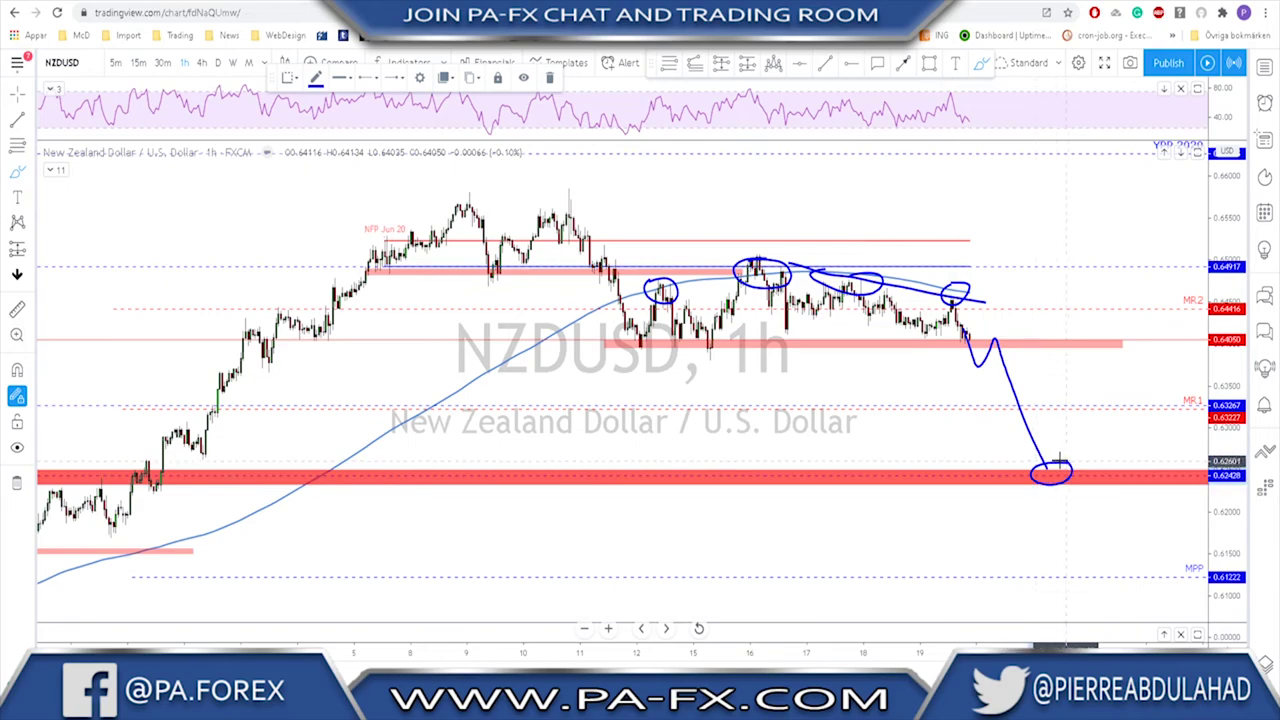
key(Delete)
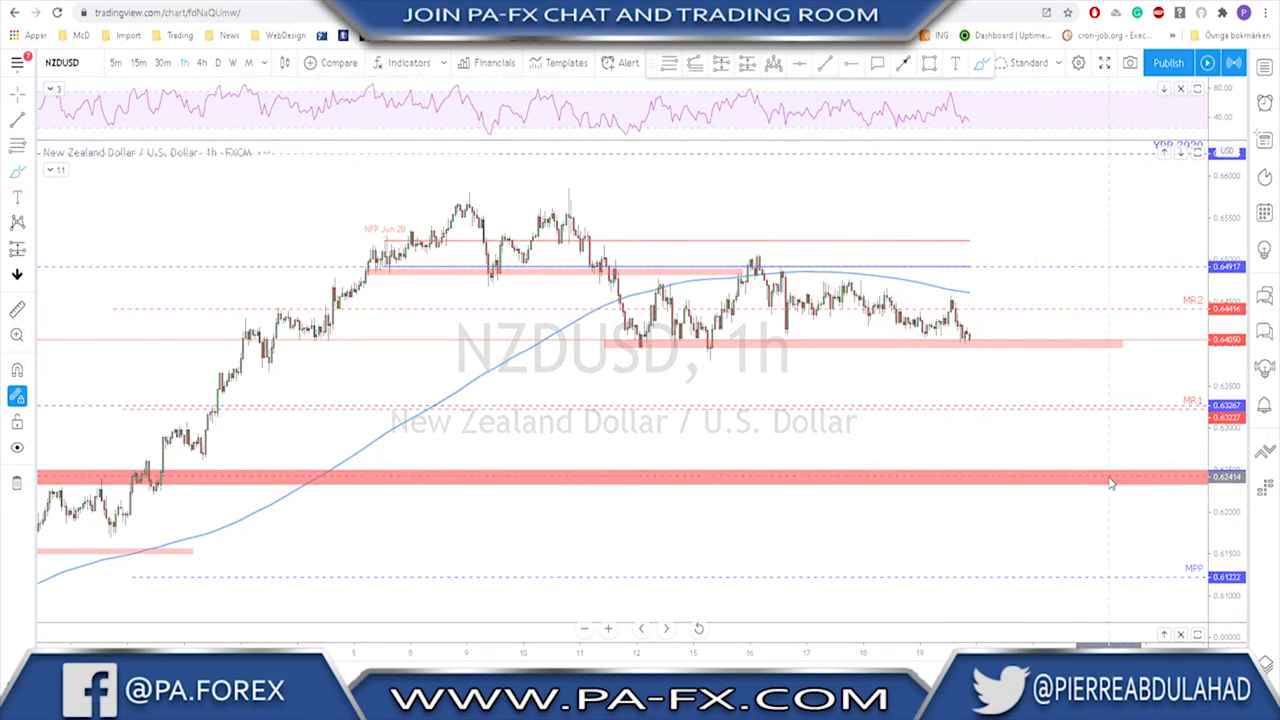
Switch the 1-hour chart to NZDJPY and show the price history from early June
key(space)
scroll(1012, 334, down, 3)
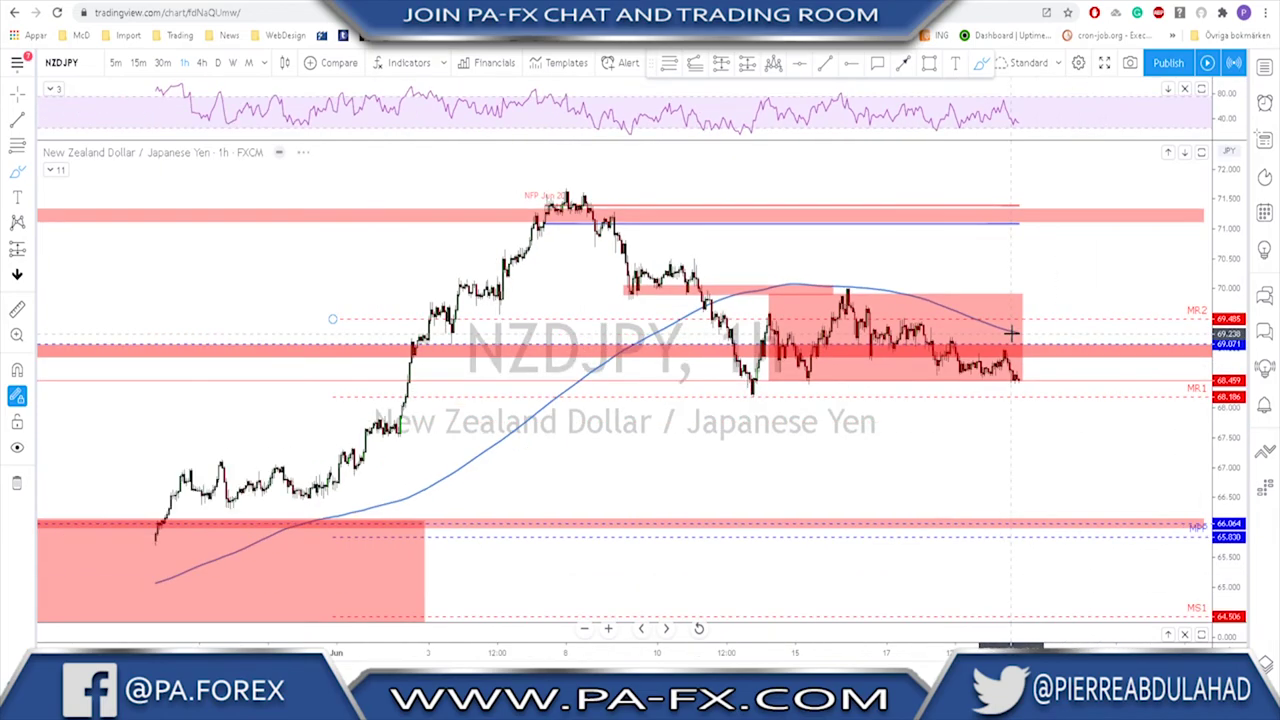